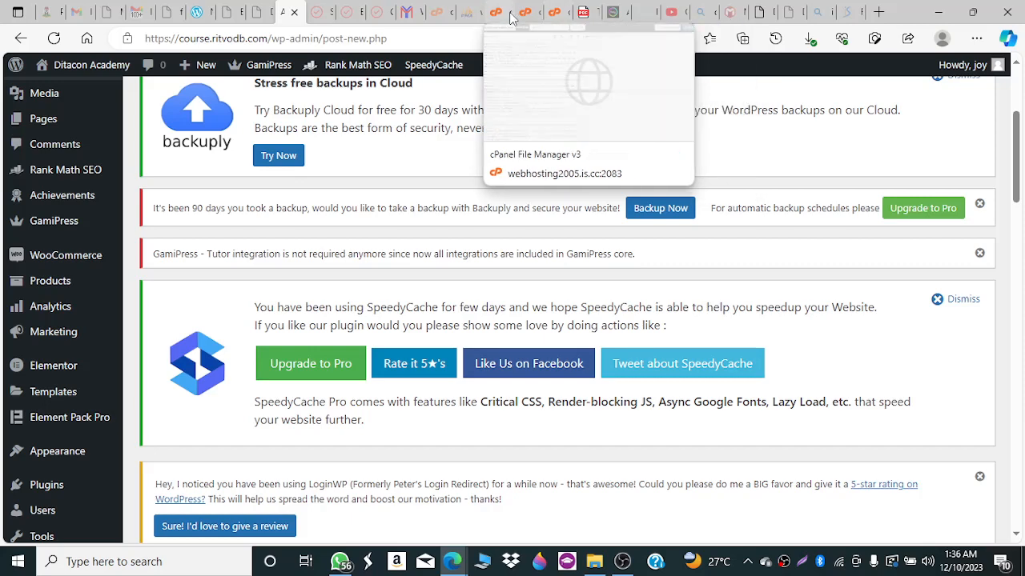
Return to the homofirm.wordpress.com dashboard from the open editor and start a new post there.
click(198, 13)
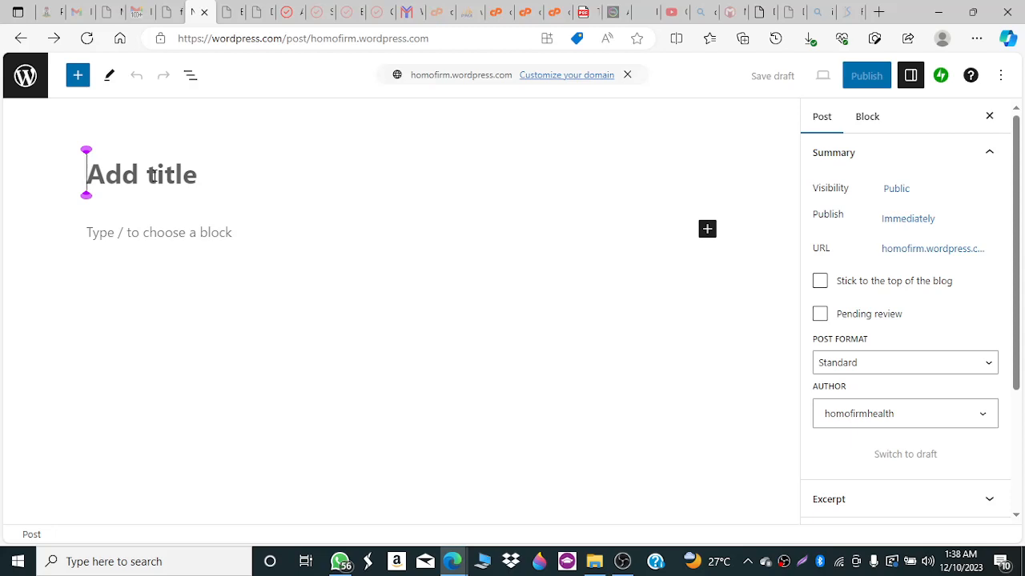
click(21, 40)
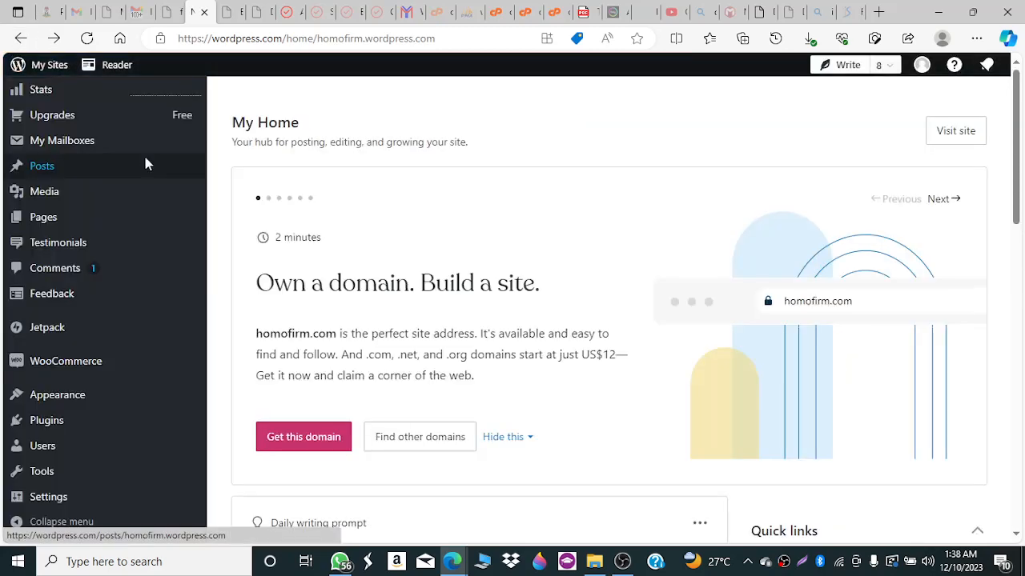
mouse_move(100, 174)
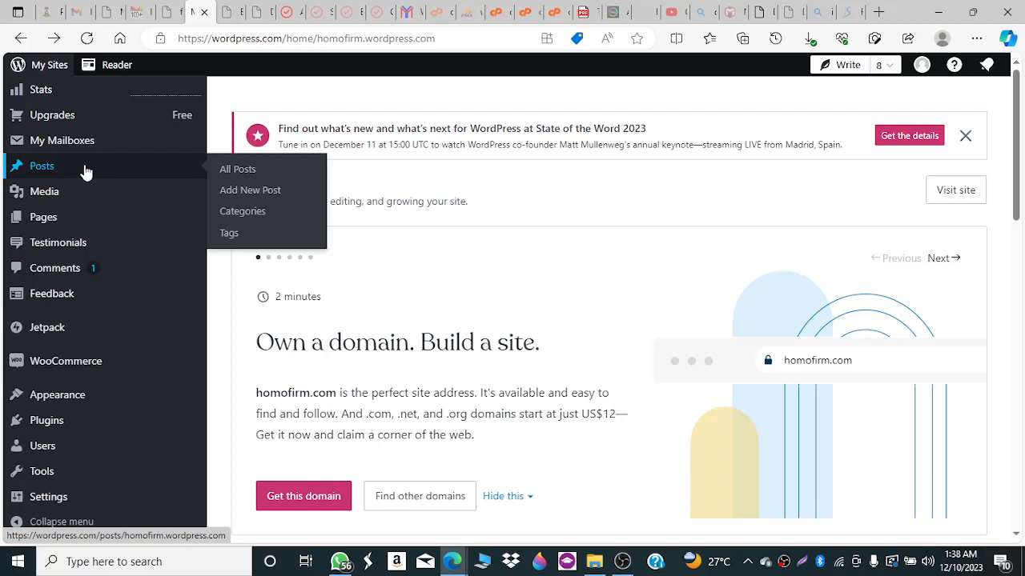
click(246, 193)
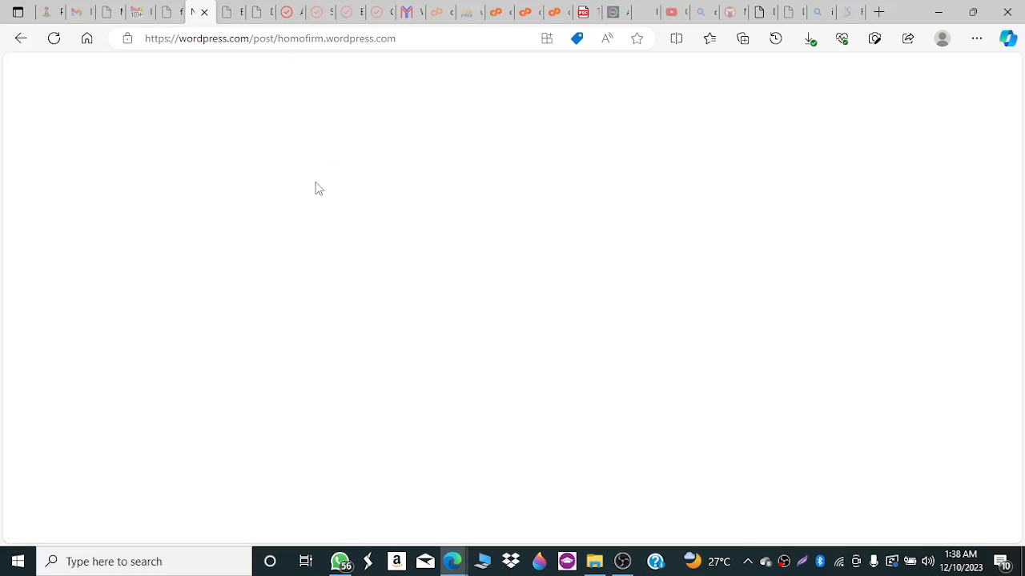
Switch to the Ditacon Academy new post page and title the post "Nigeria Oil".
click(286, 13)
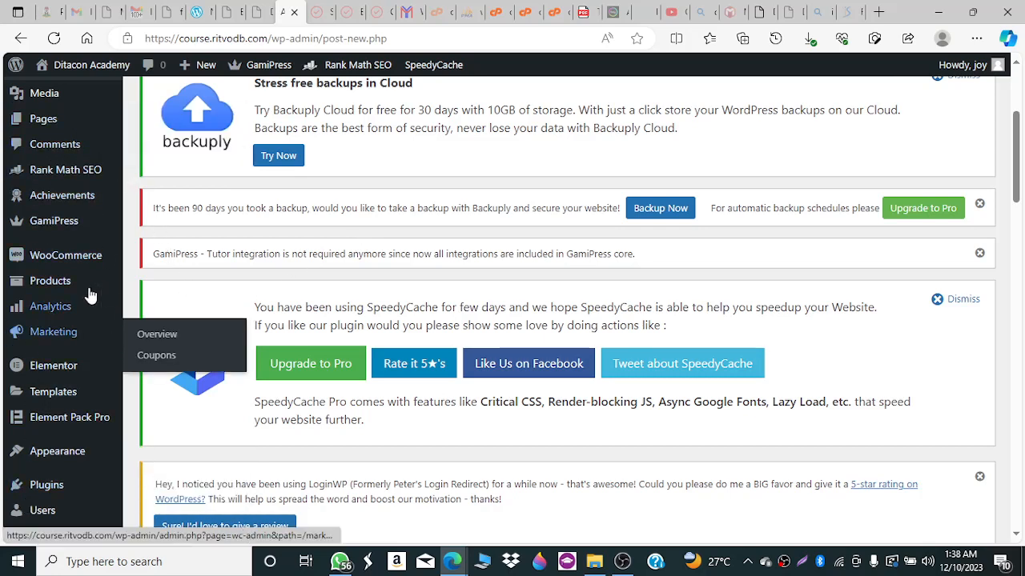
mouse_move(53, 126)
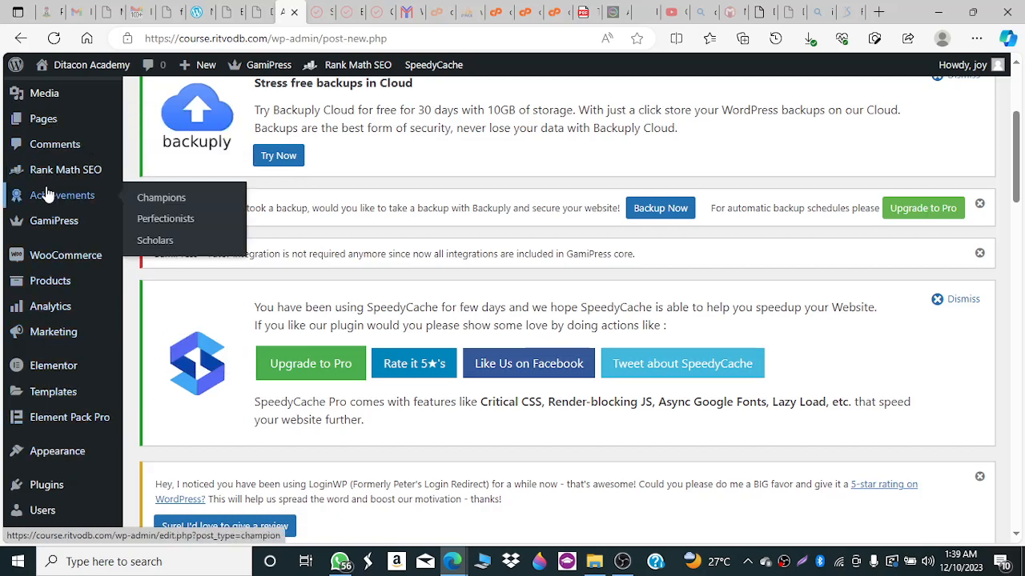
mouse_move(98, 212)
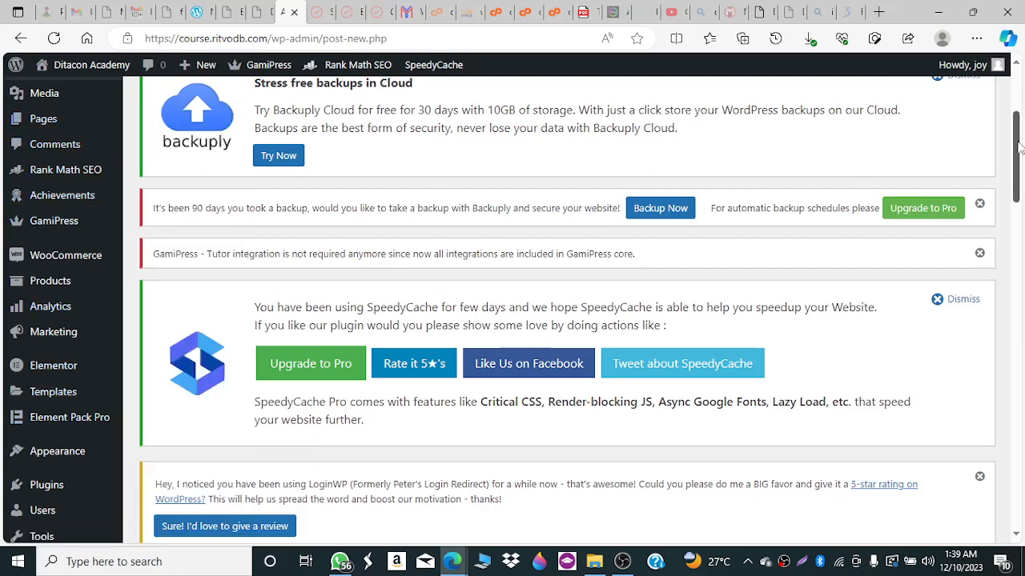
drag(1018, 148, 1014, 122)
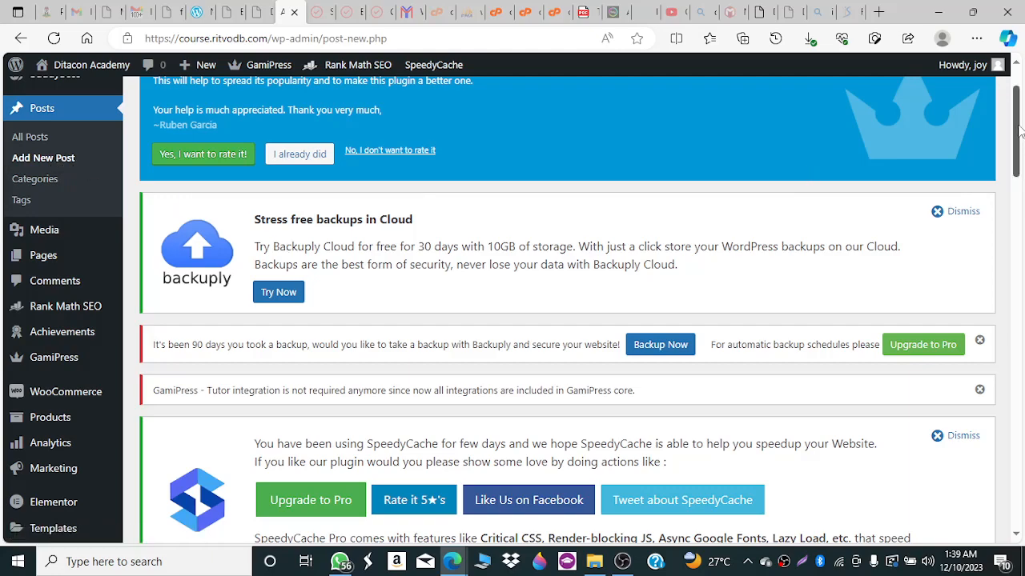
drag(1019, 132, 1023, 249)
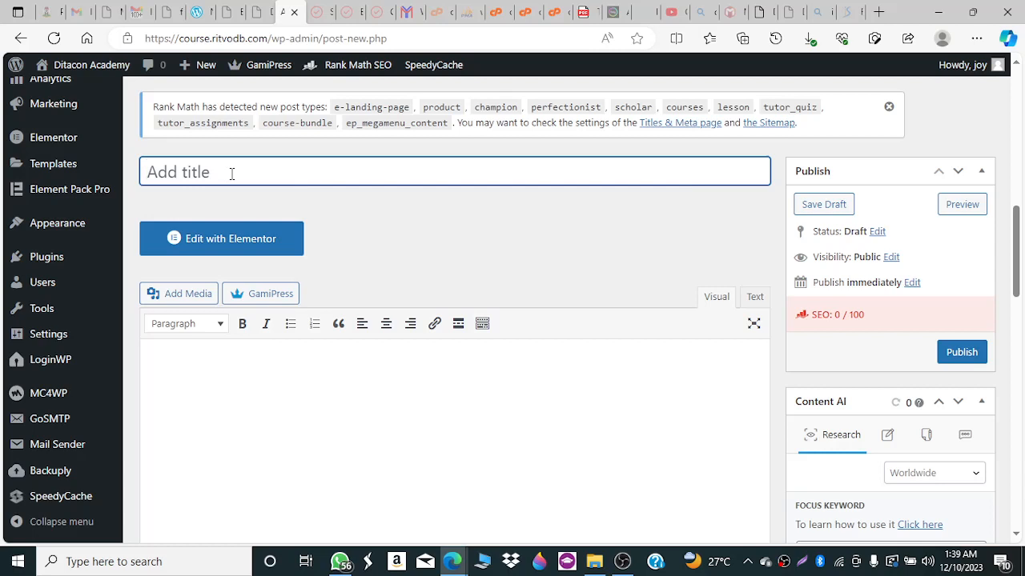
text(Nigeria)
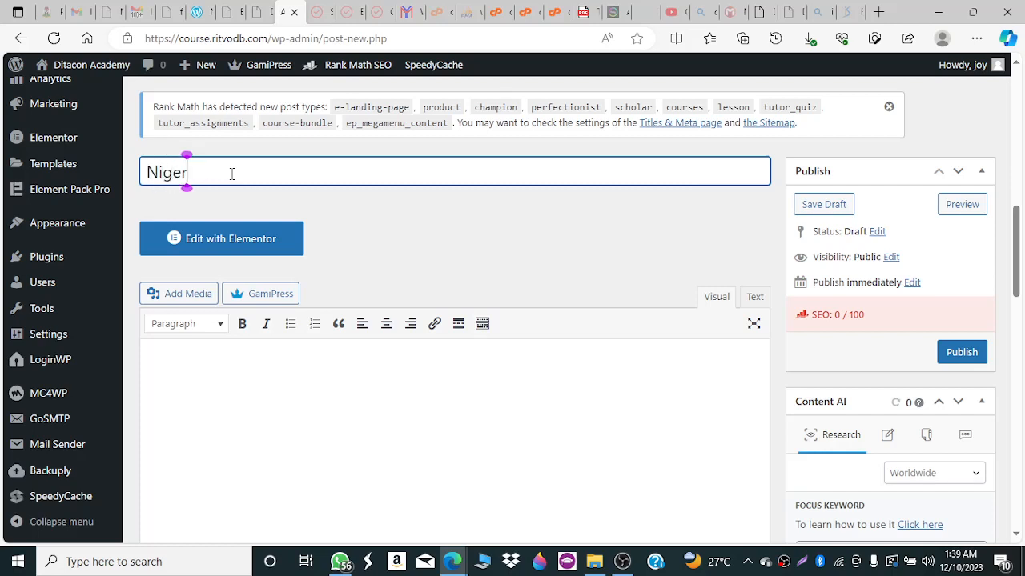
text(Oil)
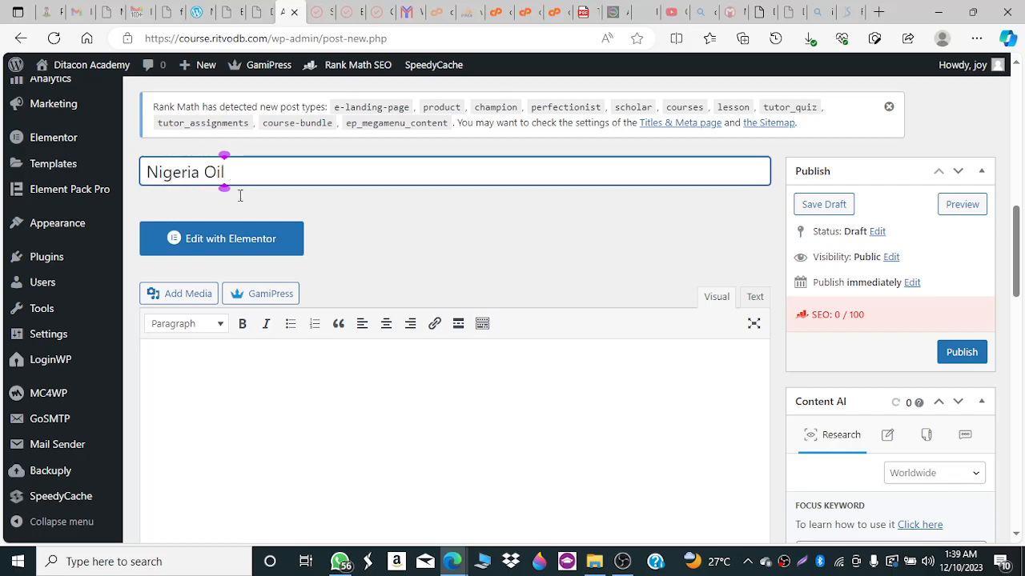
Write "Dangote has taken over nigeria oil" as the body text of the post.
click(189, 369)
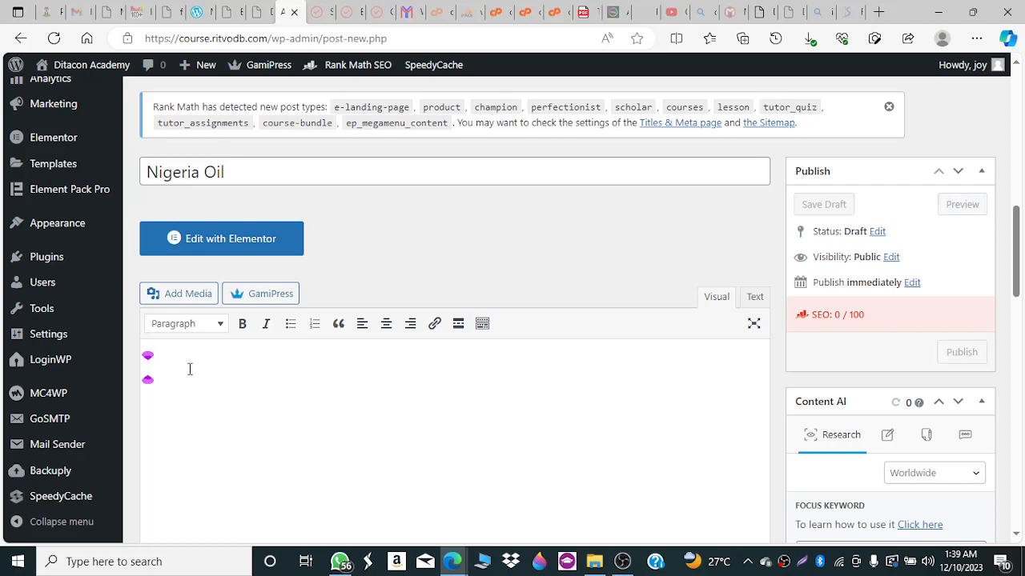
text(Dangot)
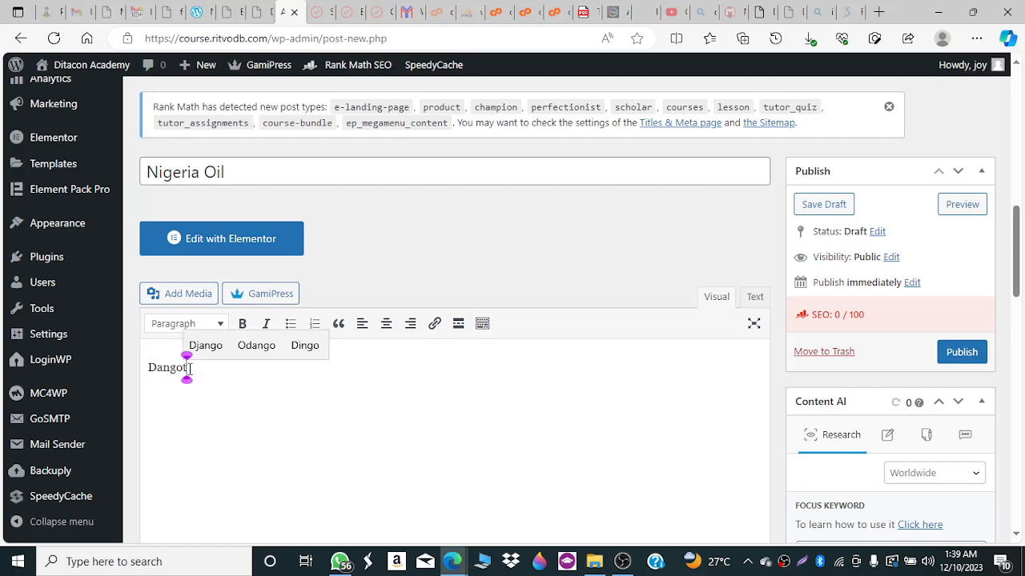
text(e has t)
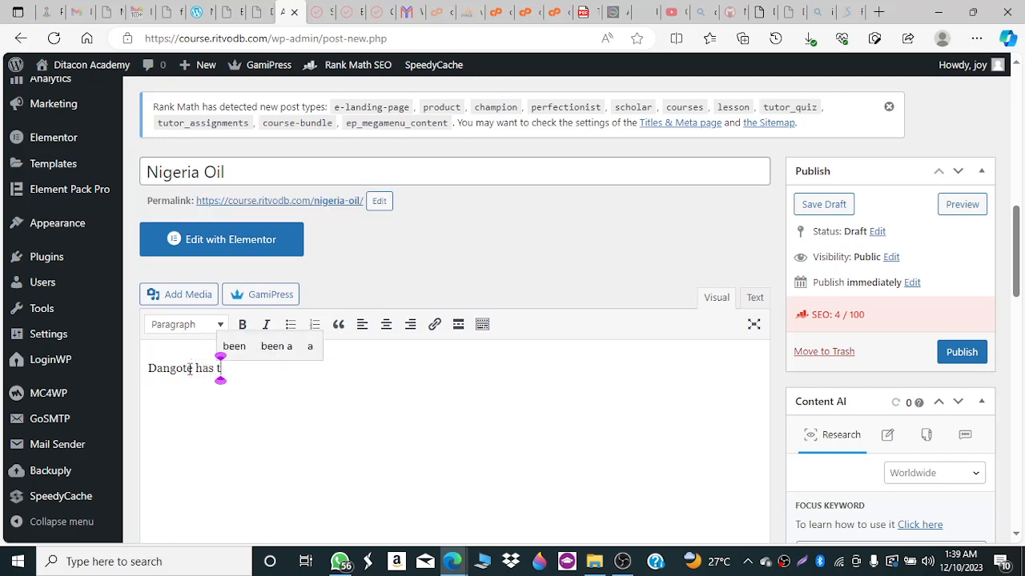
text(a)
text(ken)
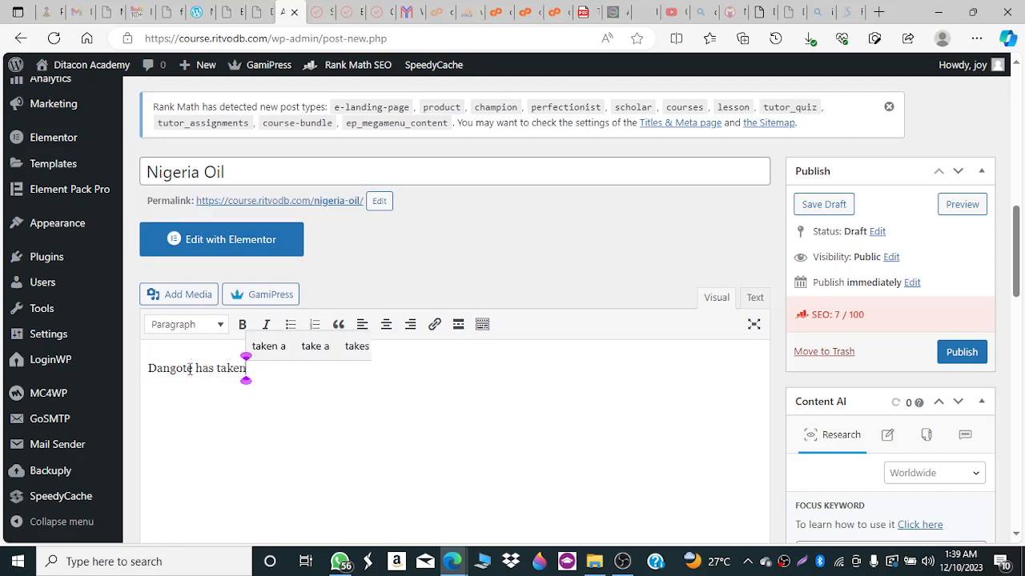
text( over n)
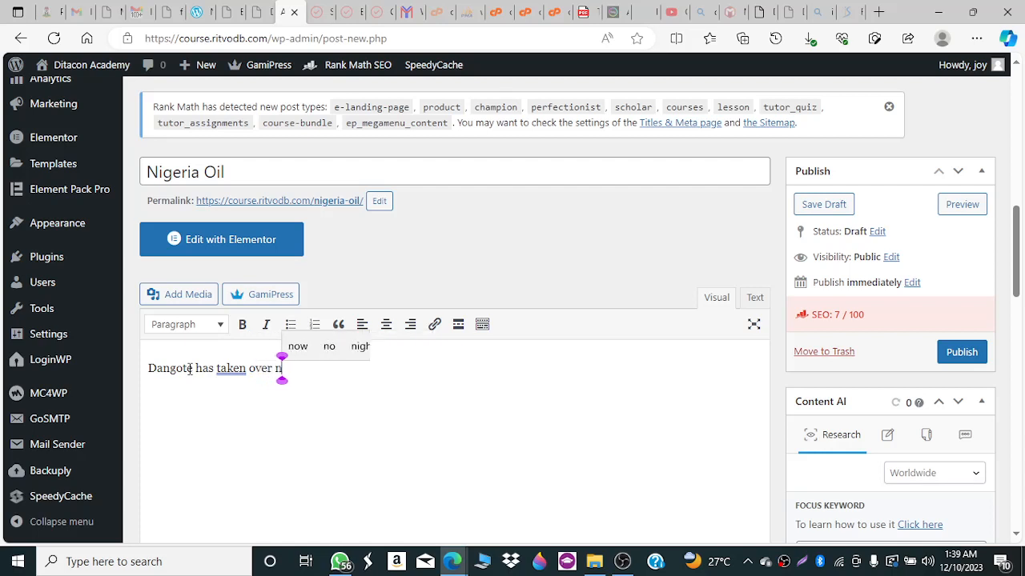
text(igeria oil)
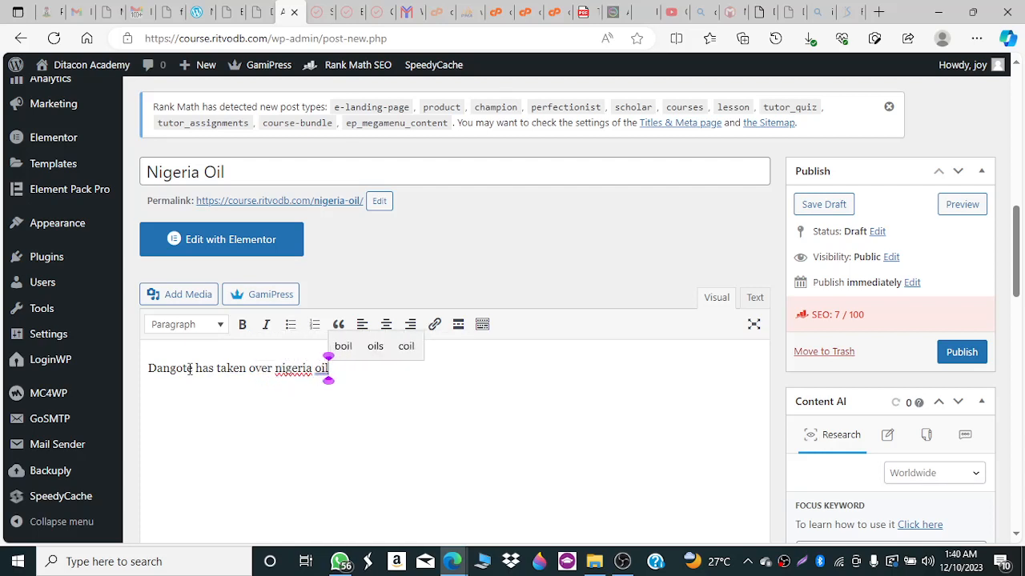
Correct "nigeria" to "Nigeria" in the body text using the spelling suggestion, and return the cursor to the line's end.
click(285, 370)
right_click(287, 374)
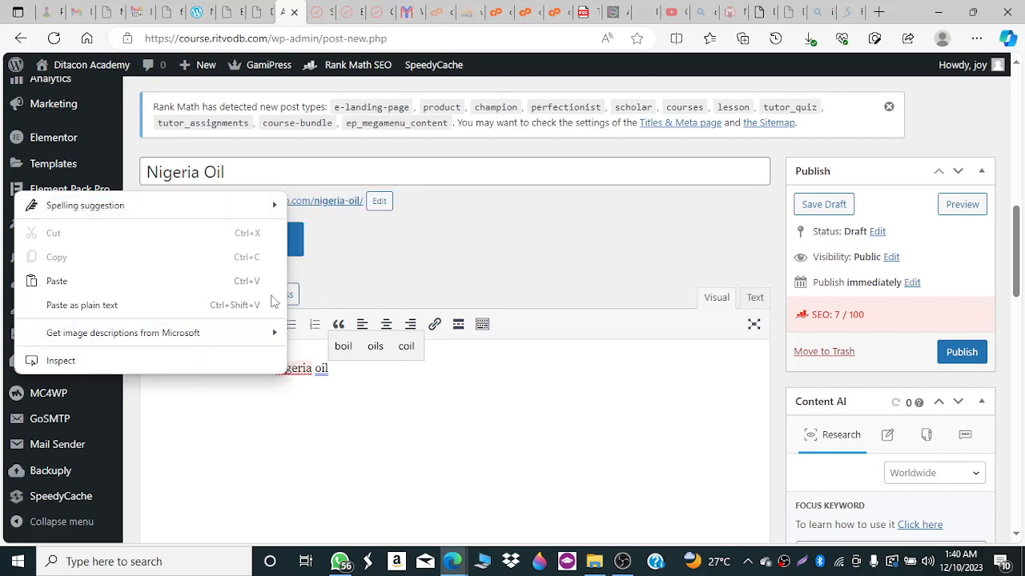
mouse_move(267, 207)
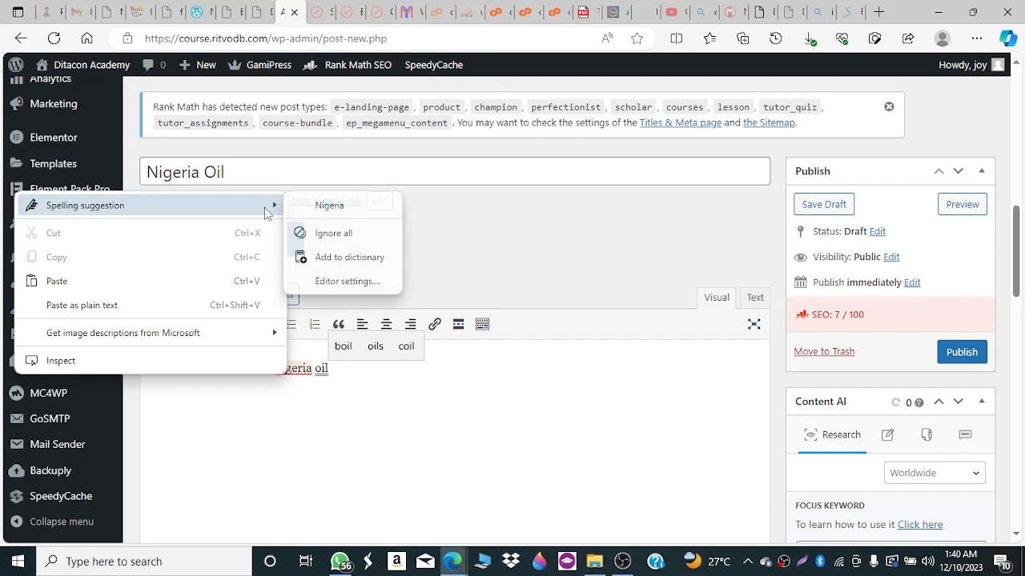
click(336, 213)
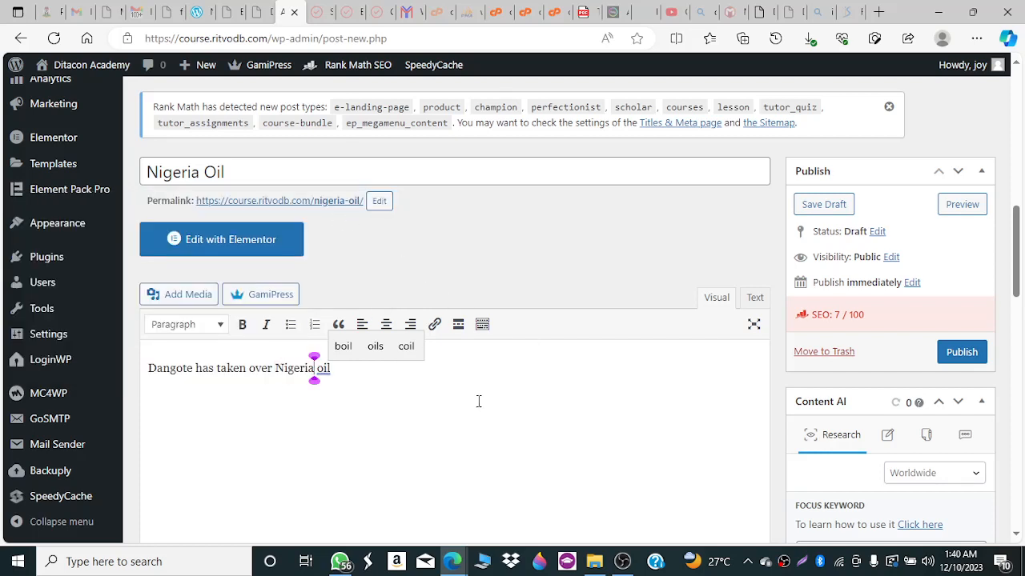
key(End)
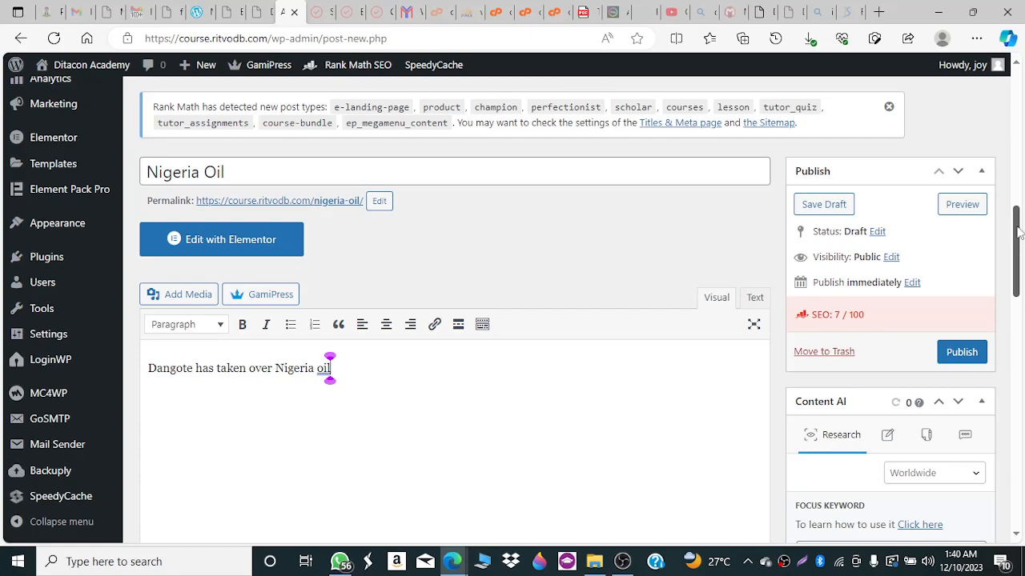
Show the second row of formatting tools in the post's visual editor.
mouse_move(1018, 232)
mouse_down()
mouse_move(1015, 266)
mouse_move(1010, 220)
mouse_move(1012, 268)
mouse_move(1005, 241)
mouse_up()
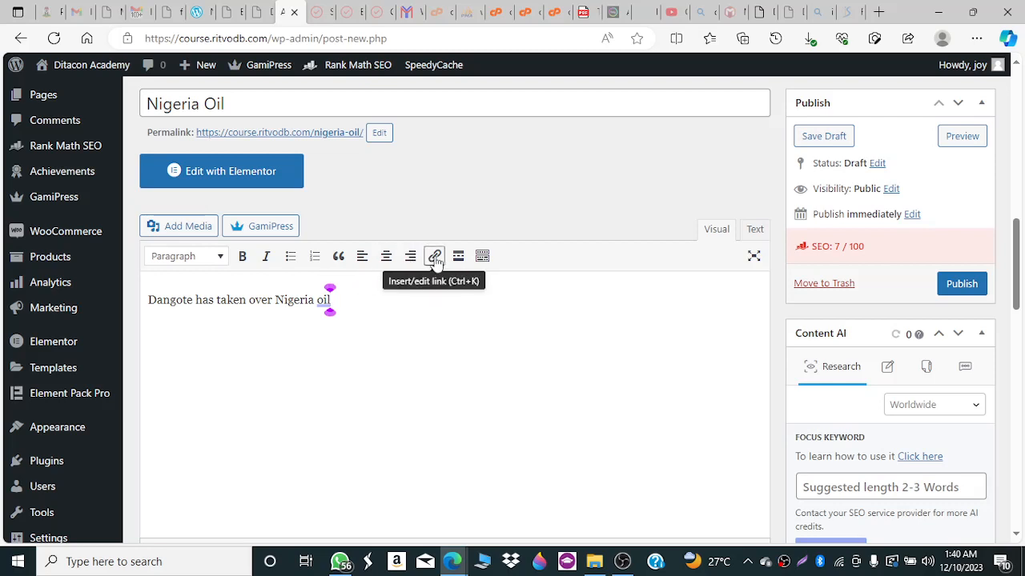
click(483, 256)
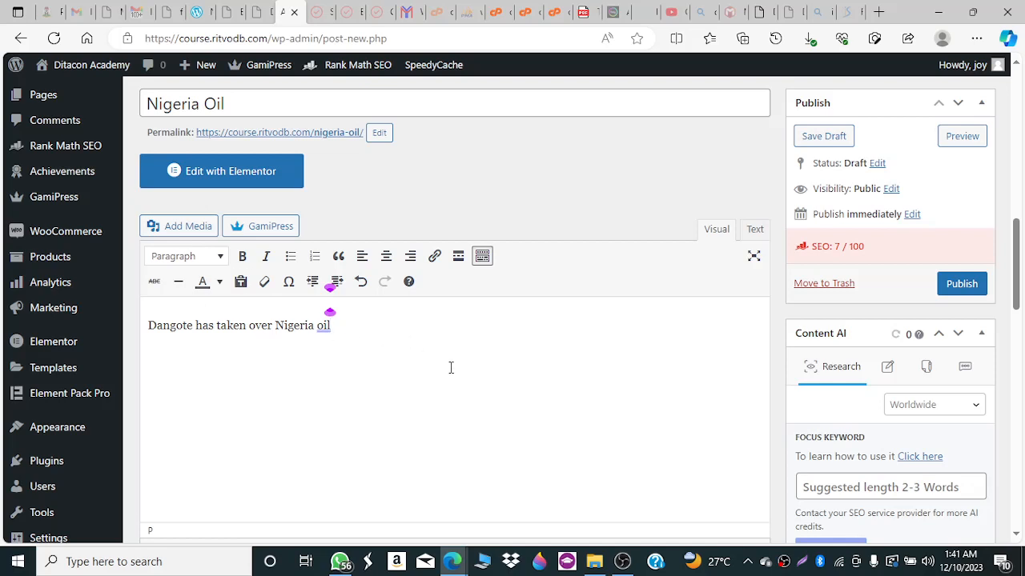
drag(1018, 250, 1018, 210)
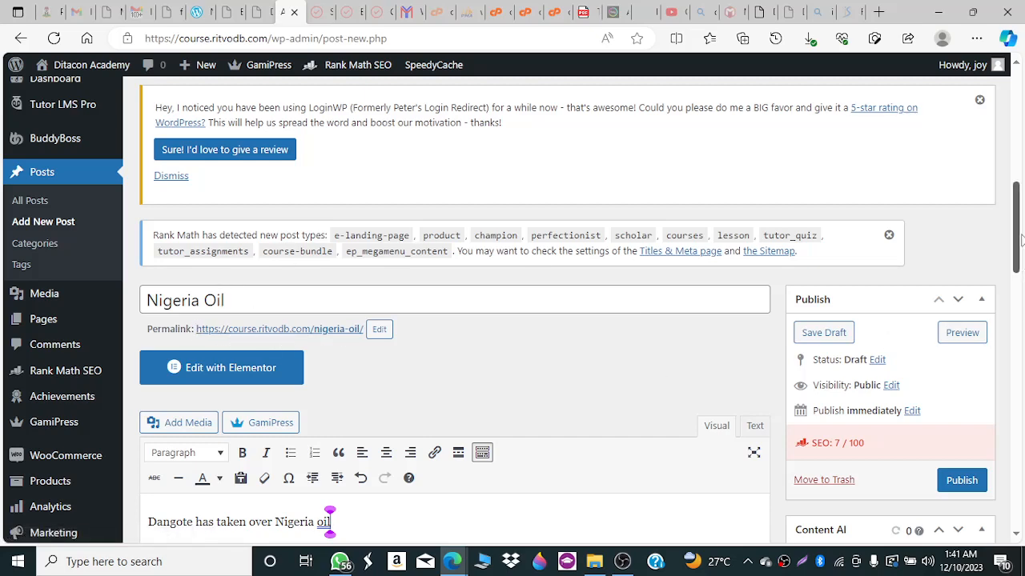
Open the post's status, visibility and publish date settings and examine the choices each one offers.
drag(1019, 234, 1019, 357)
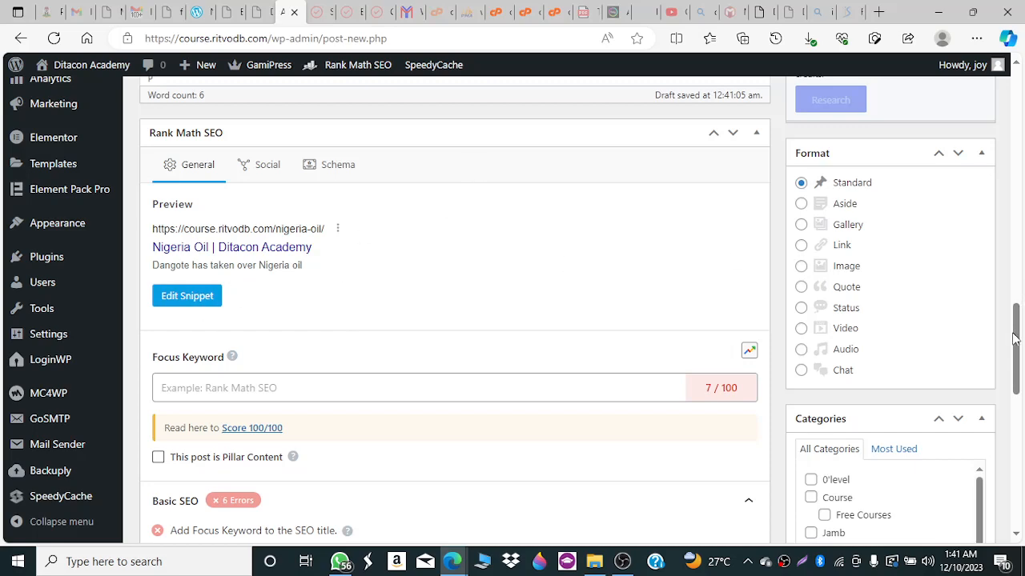
drag(1017, 335, 1021, 392)
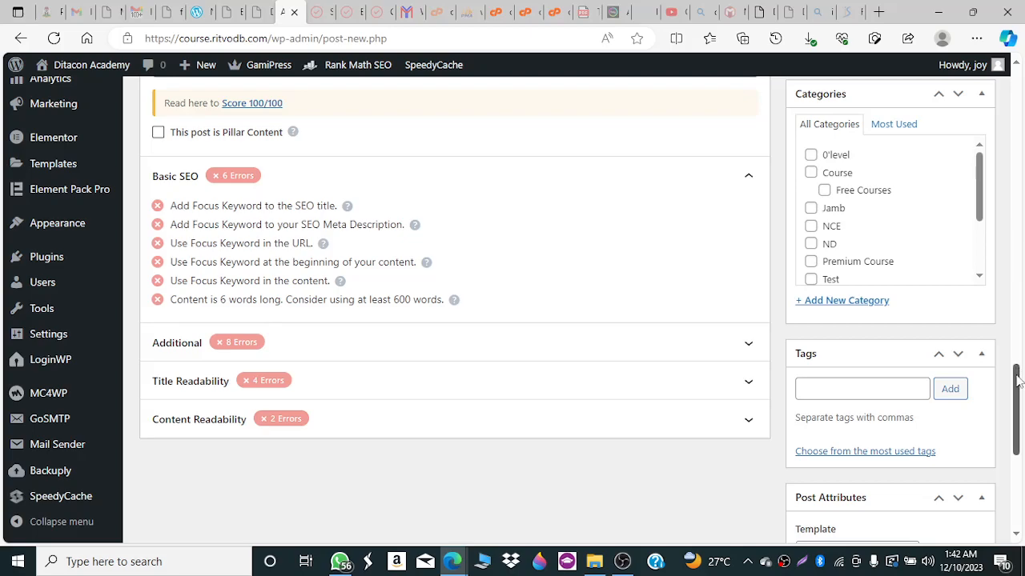
drag(1018, 381, 1002, 222)
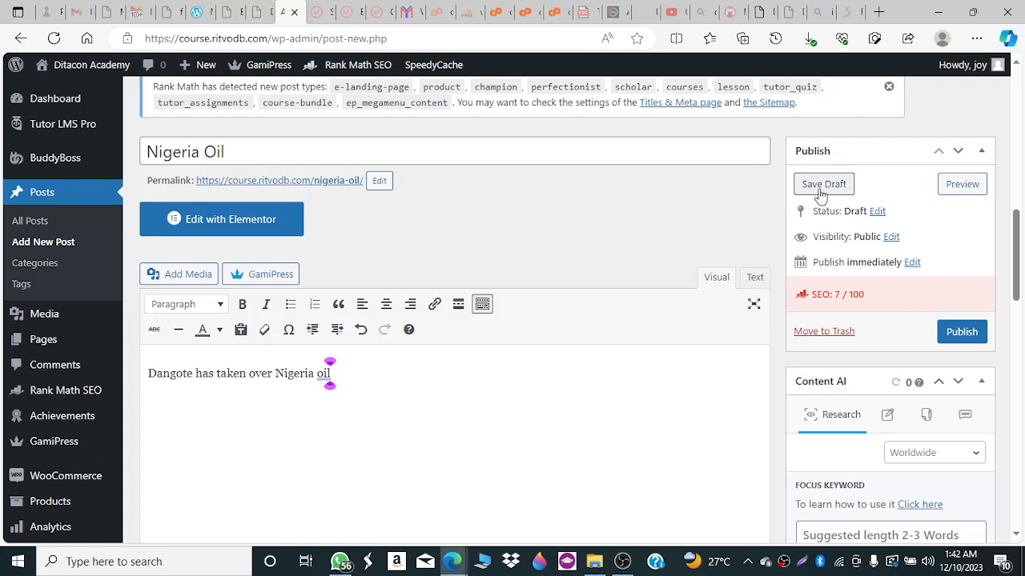
click(877, 212)
click(883, 233)
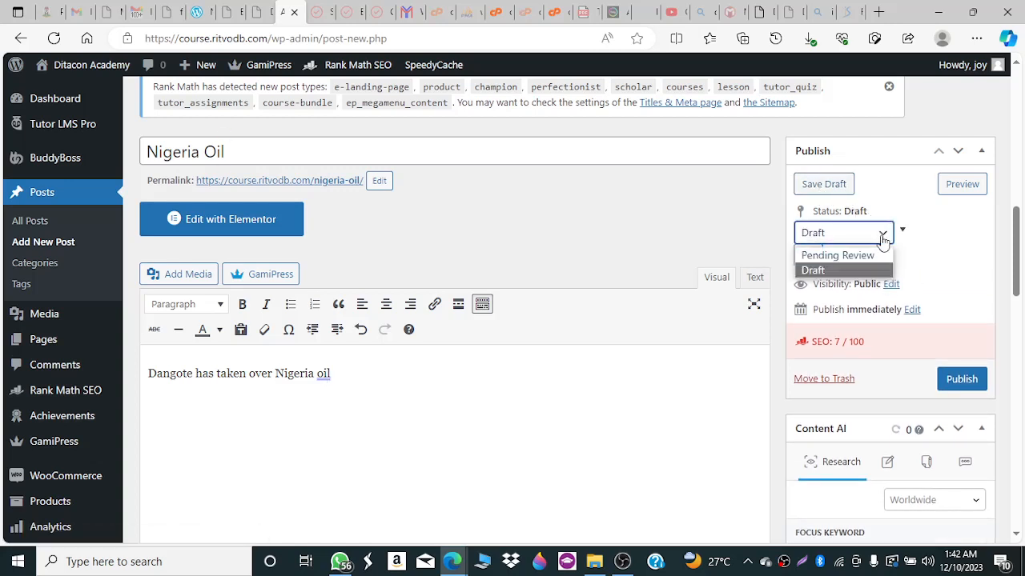
click(931, 257)
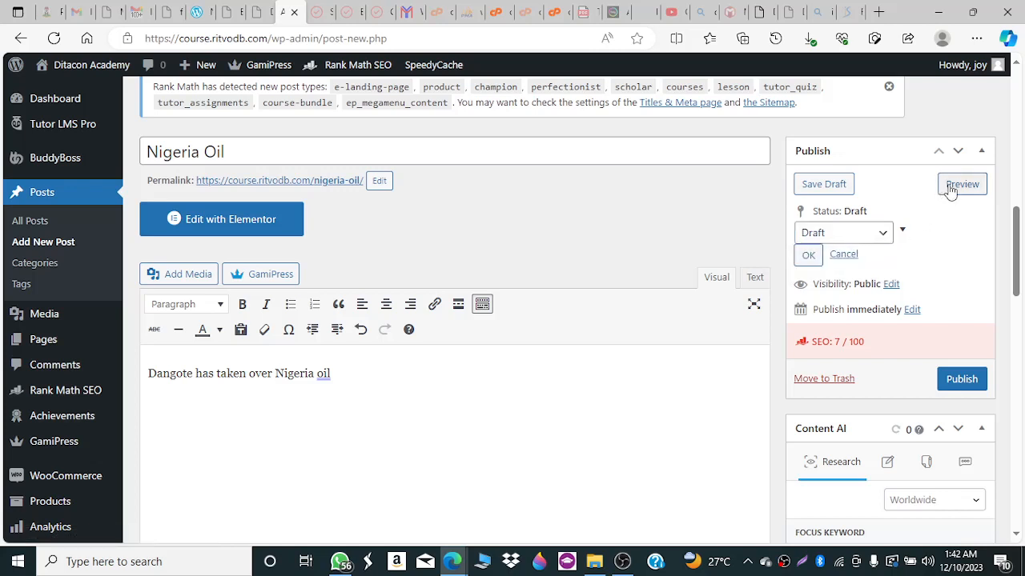
click(891, 284)
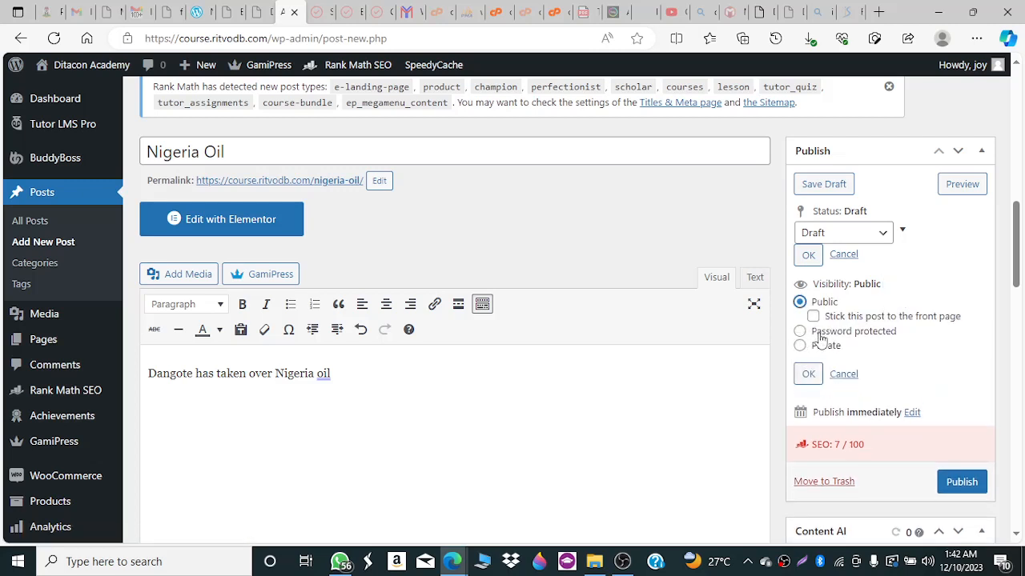
click(883, 233)
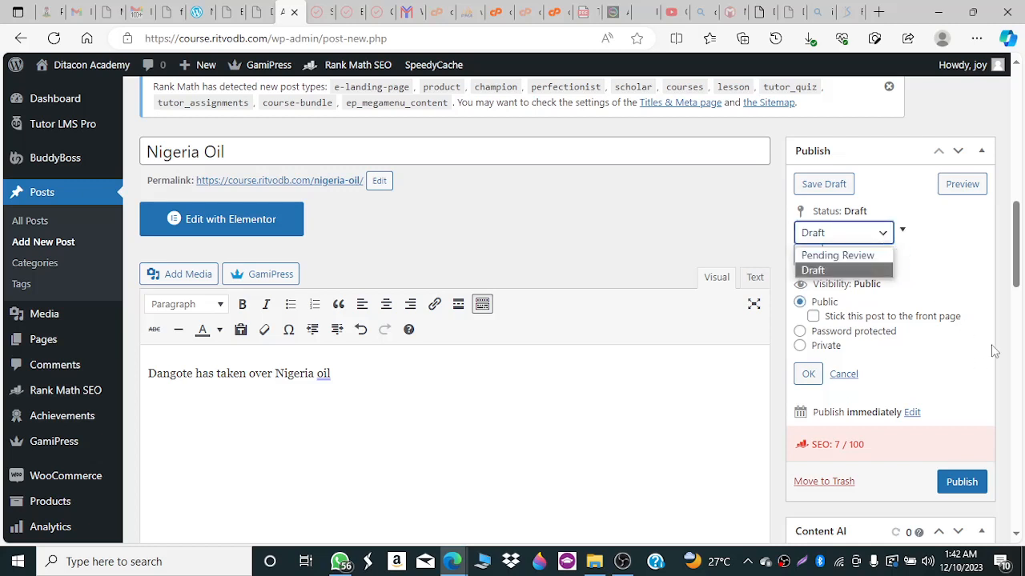
click(912, 412)
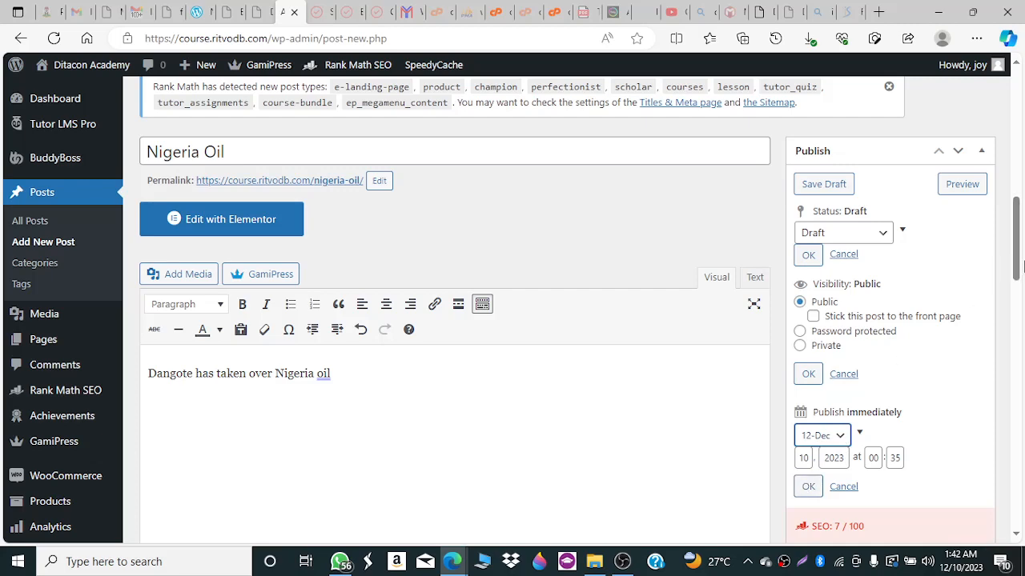
Start a new category in the post's Categories box and enter "amaenoaks" as its name.
drag(1013, 269, 1017, 342)
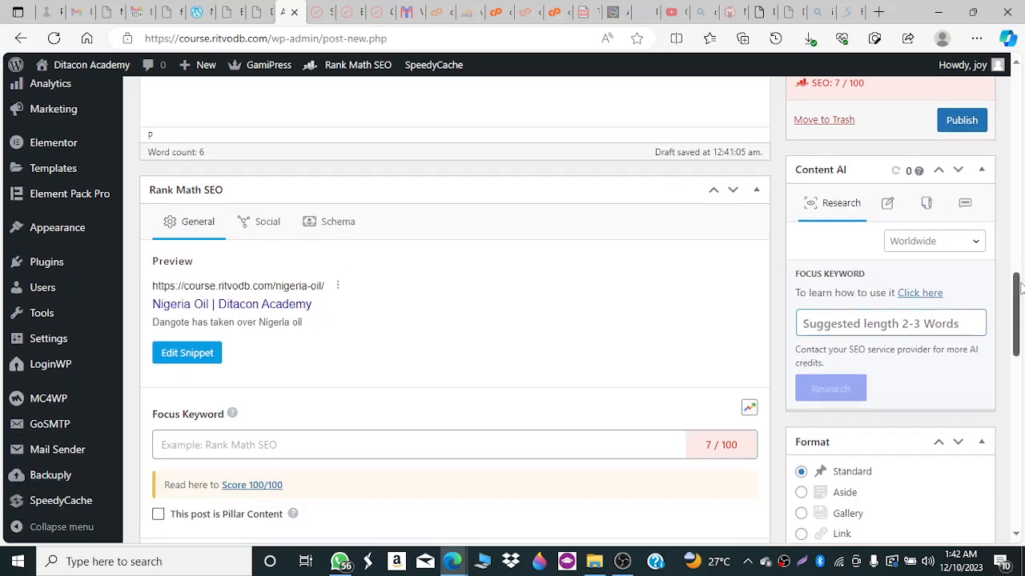
drag(1018, 296, 1019, 348)
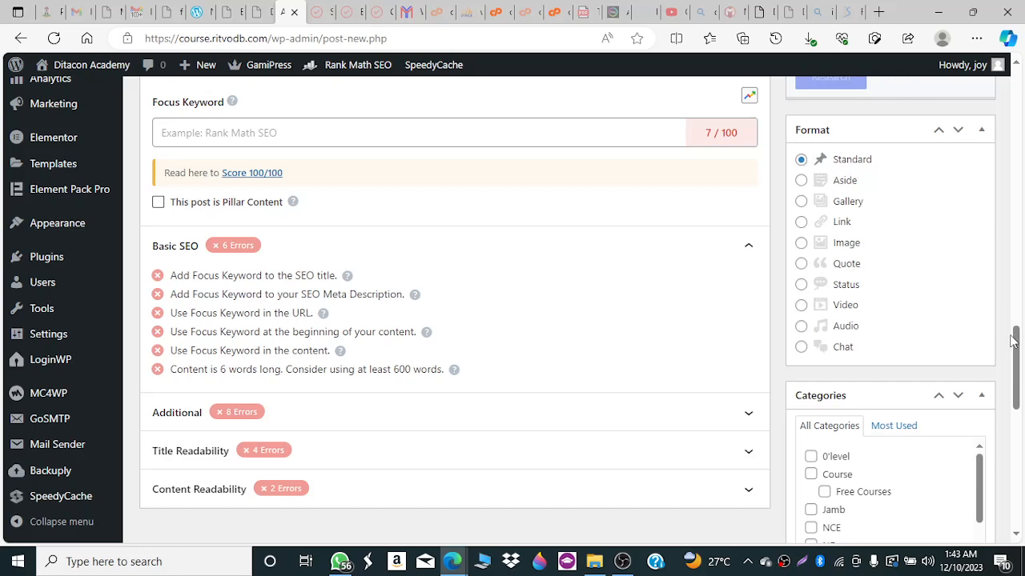
drag(1015, 362, 1019, 410)
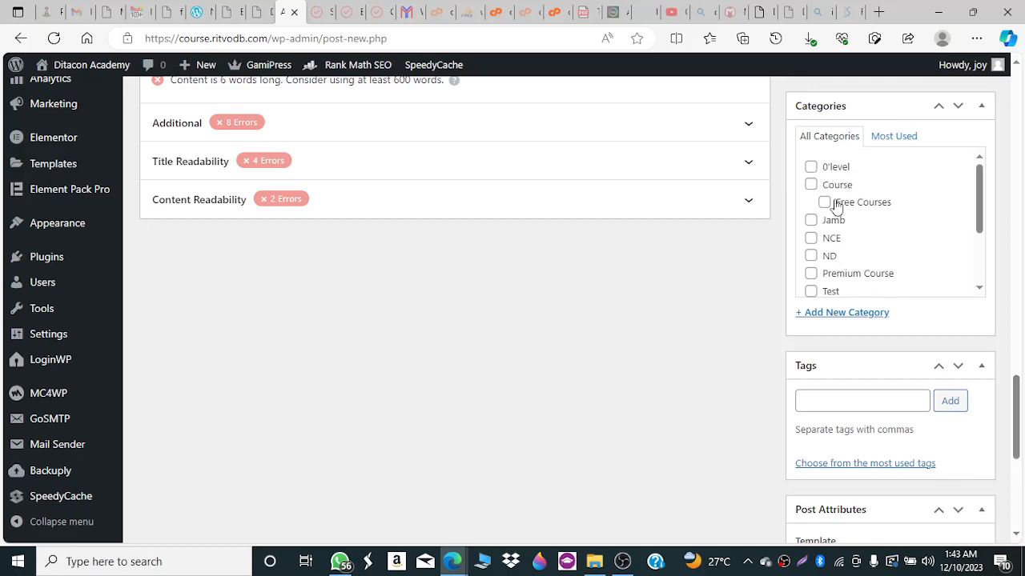
click(862, 315)
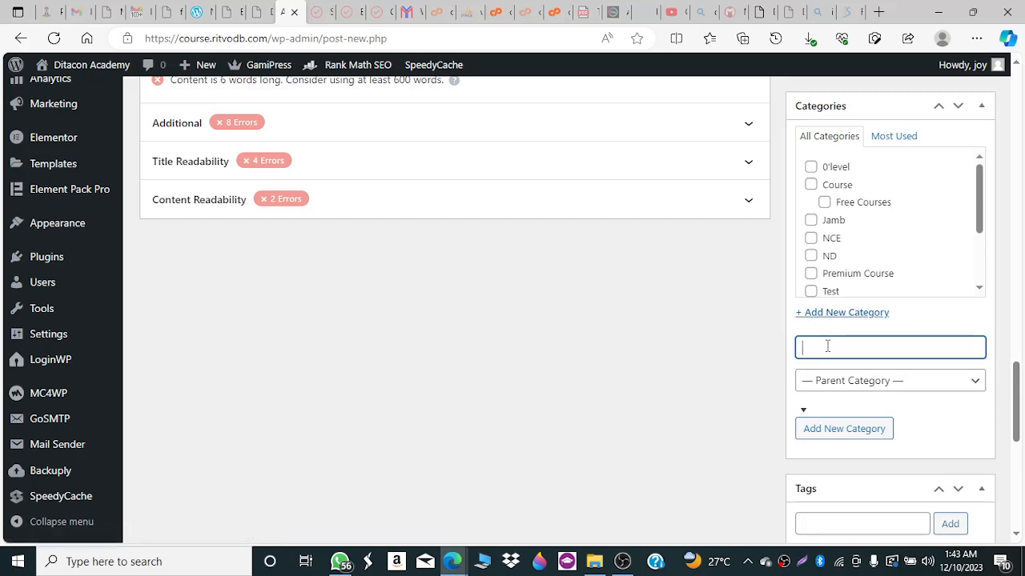
text(amaehoaks)
Enter "iuhqds" as a tag for the post in the Tags box.
scroll(1016, 384, down, 3)
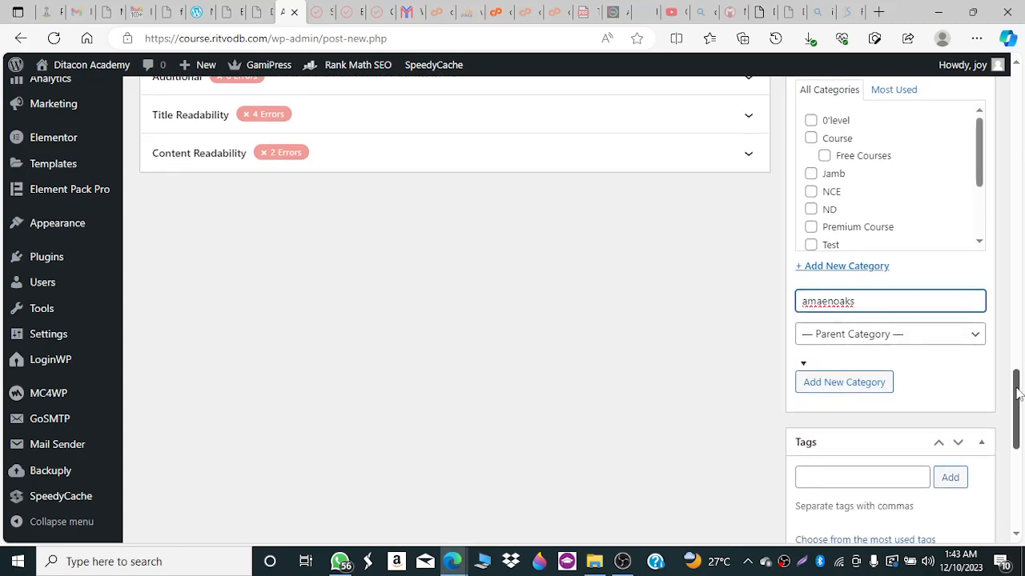
click(892, 268)
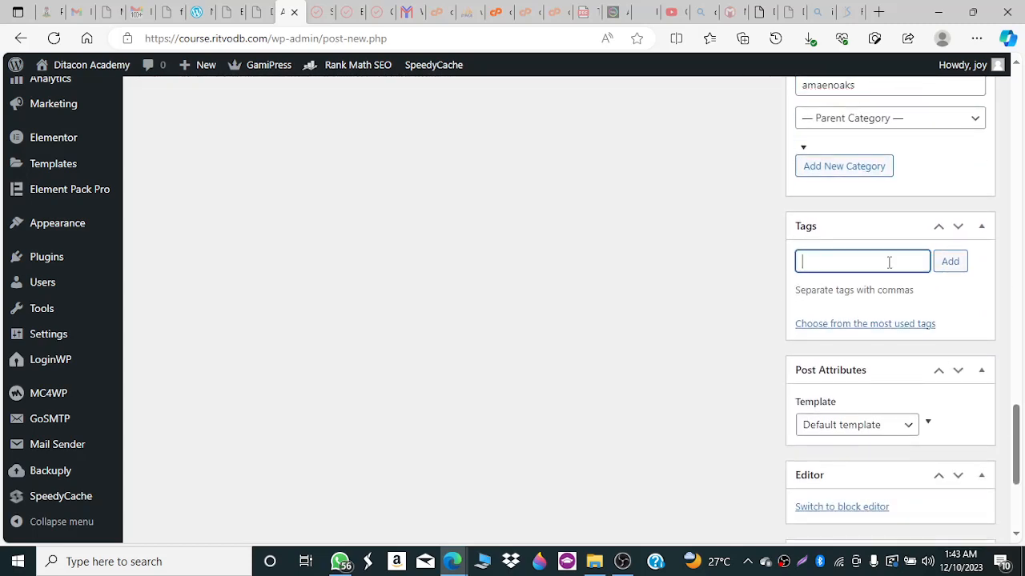
text(iuhqds)
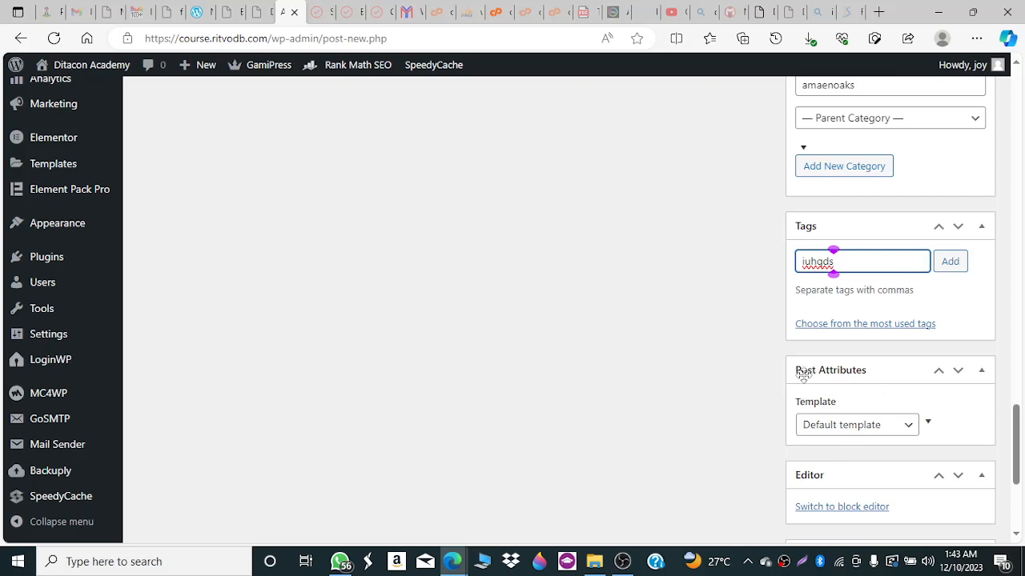
Examine the post's template choices and review the editor, link suggestions, featured image, SEO and category settings.
drag(1018, 430, 1018, 462)
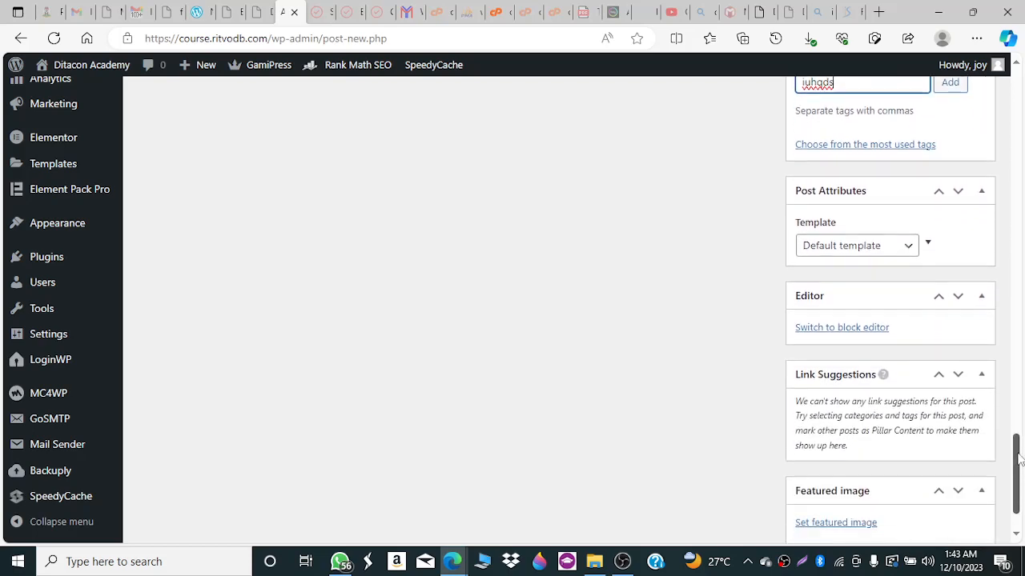
click(909, 248)
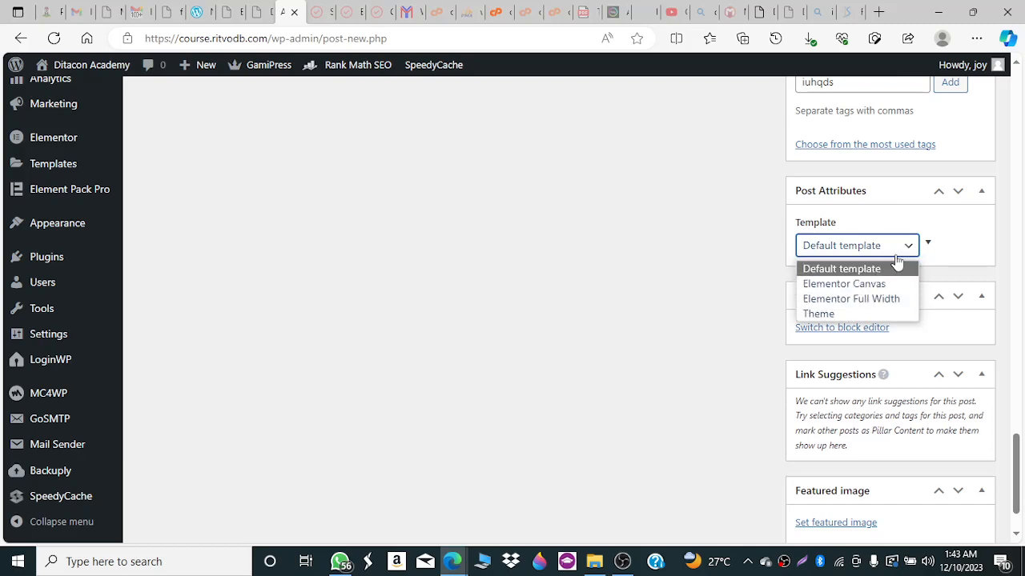
click(947, 246)
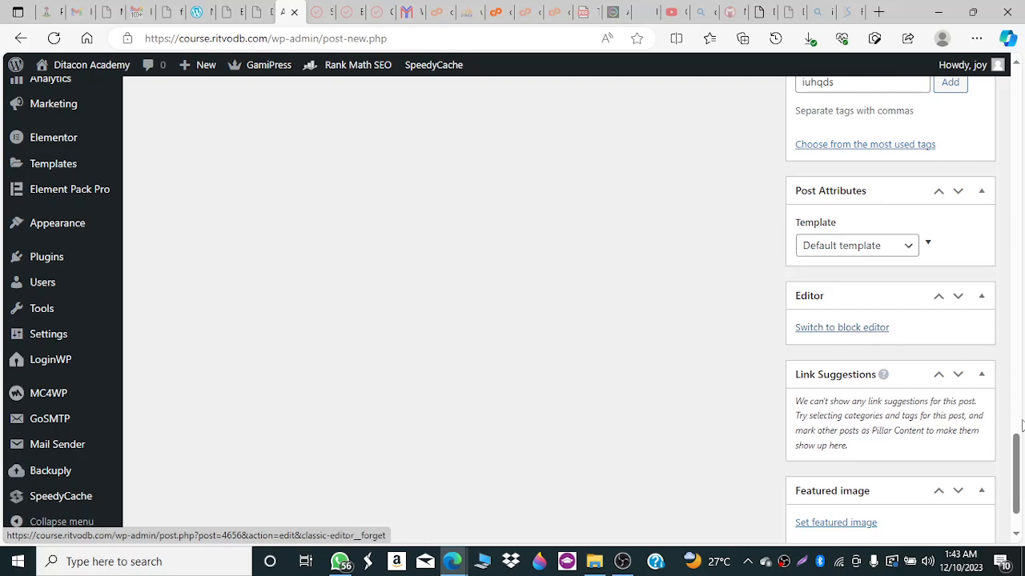
drag(1016, 453, 1016, 475)
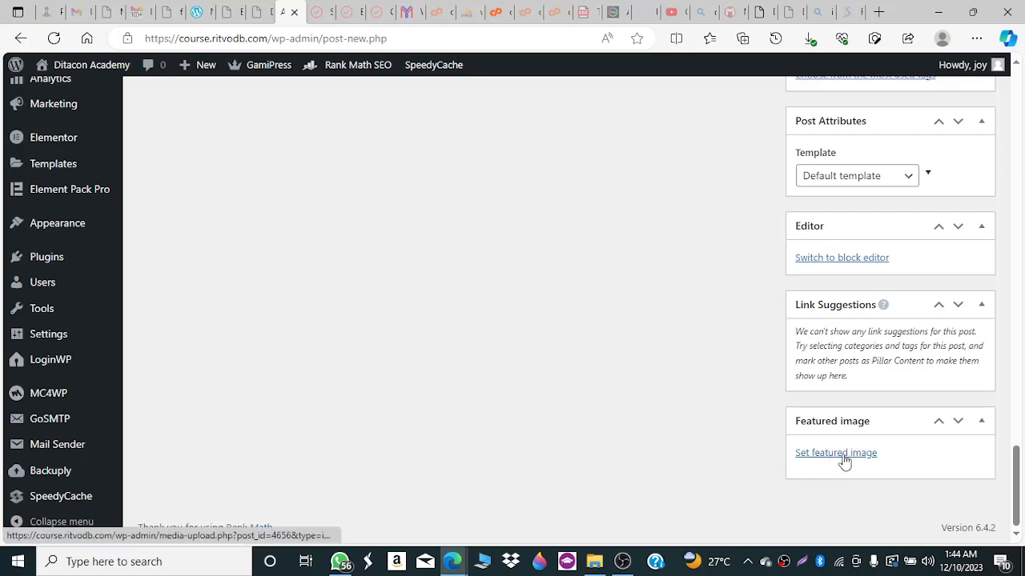
drag(1016, 485, 1011, 278)
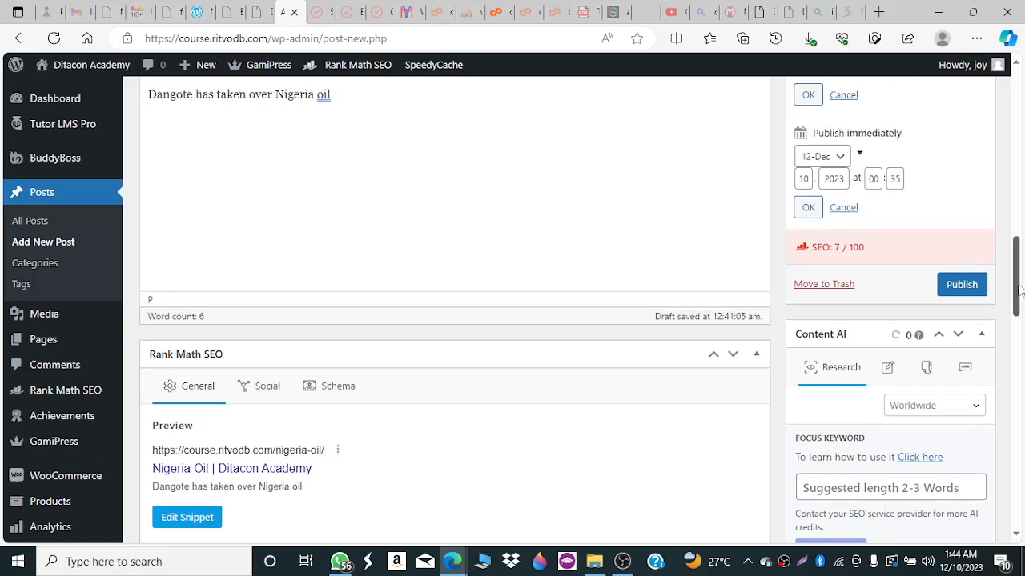
drag(1019, 288, 1019, 407)
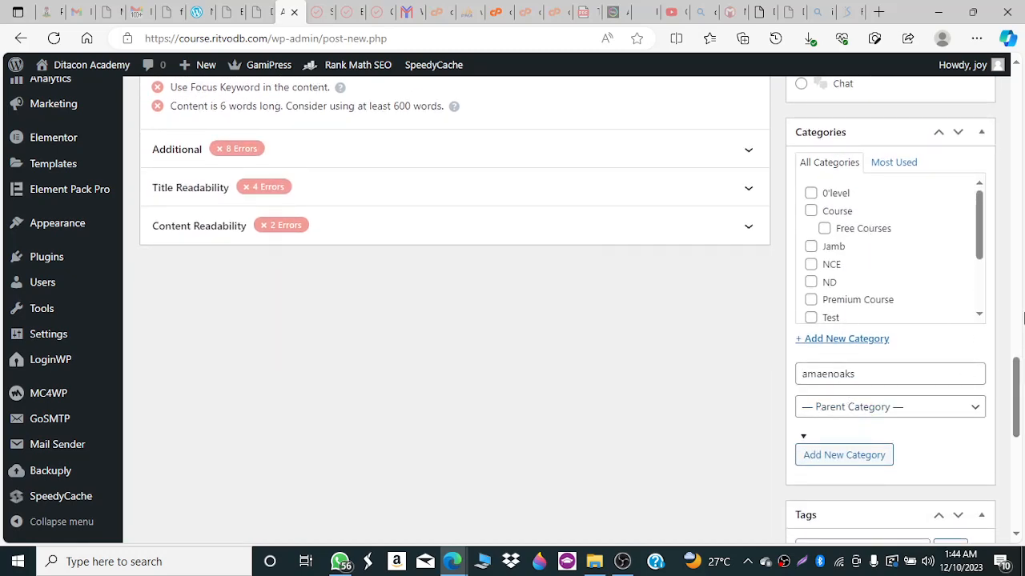
drag(1019, 378, 1019, 442)
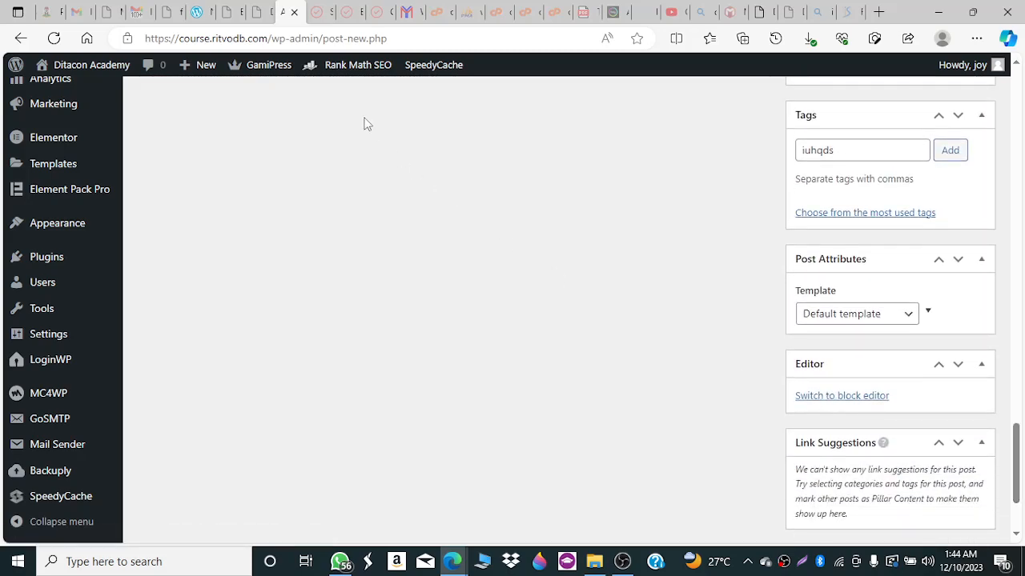
Switch to the browser page with the WordPress.com block editor and title the new post "Nigeria Oil".
click(197, 19)
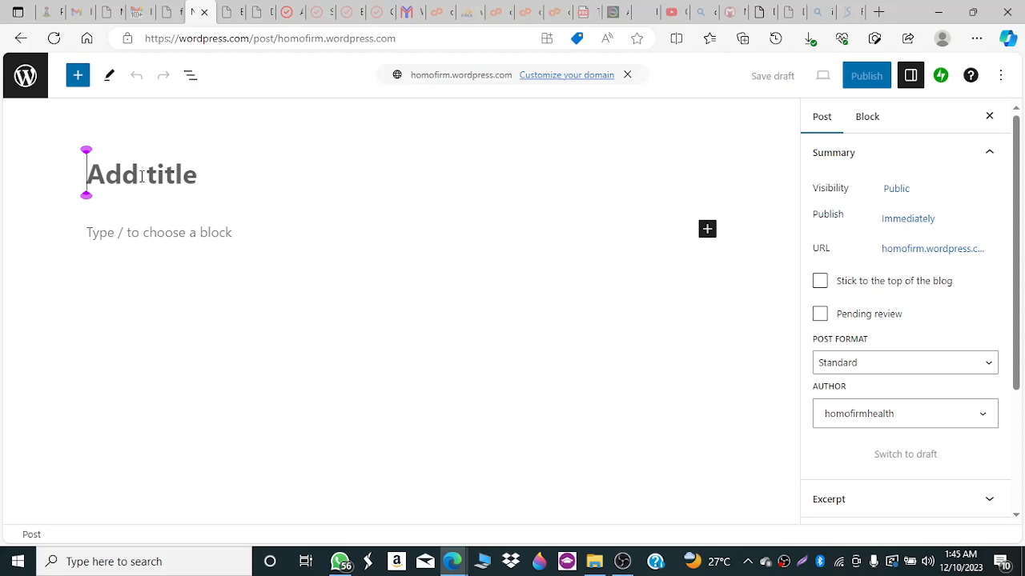
text(Nige)
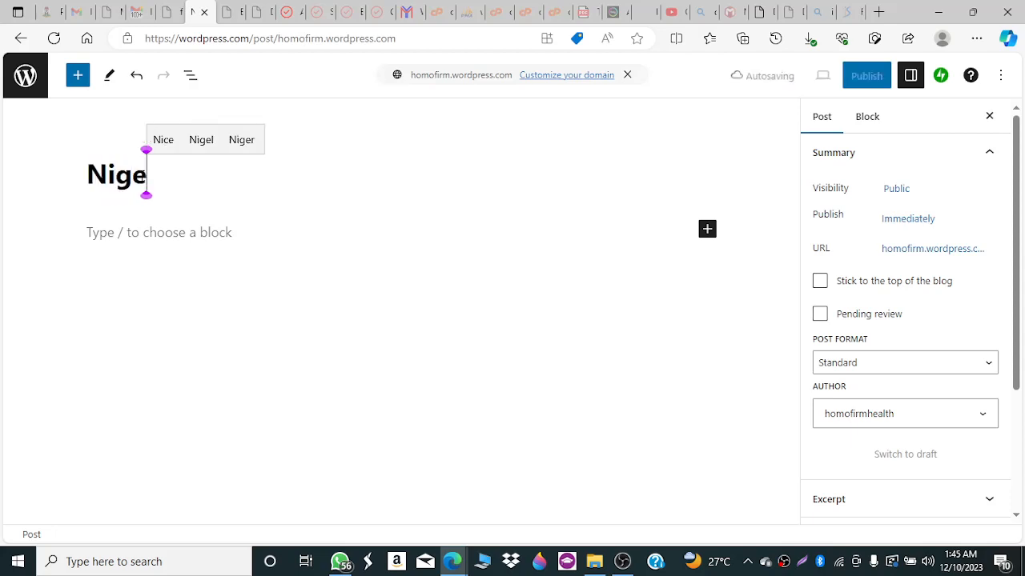
text(ria Oil)
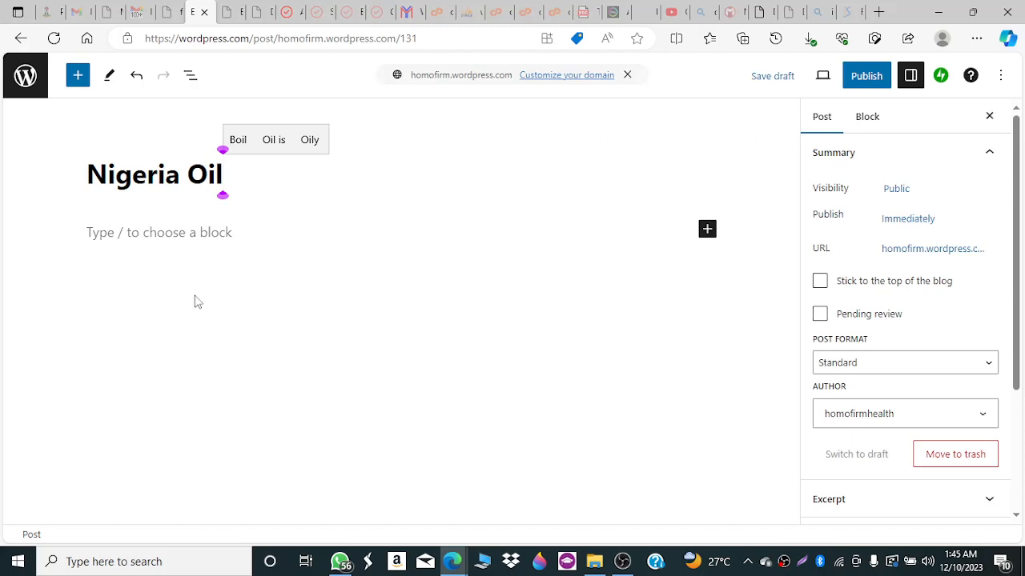
Open the block inserter below the empty paragraph and expand it to the full block library.
click(159, 233)
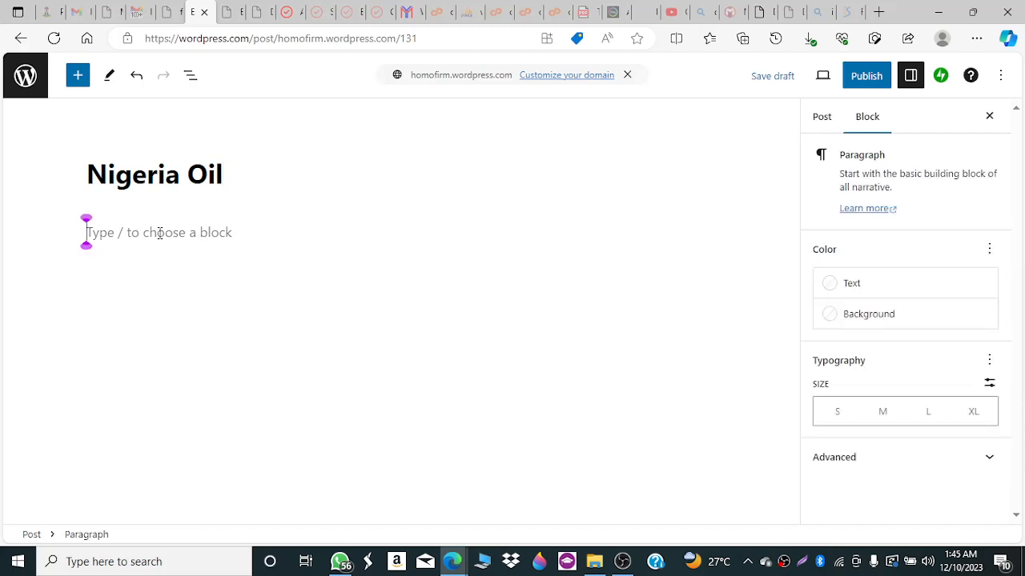
click(196, 340)
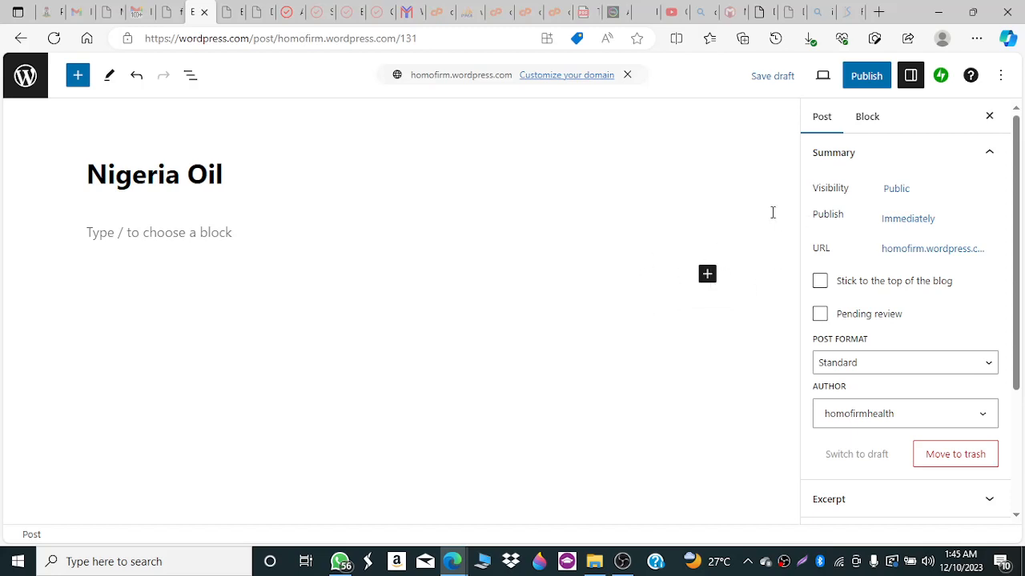
click(707, 277)
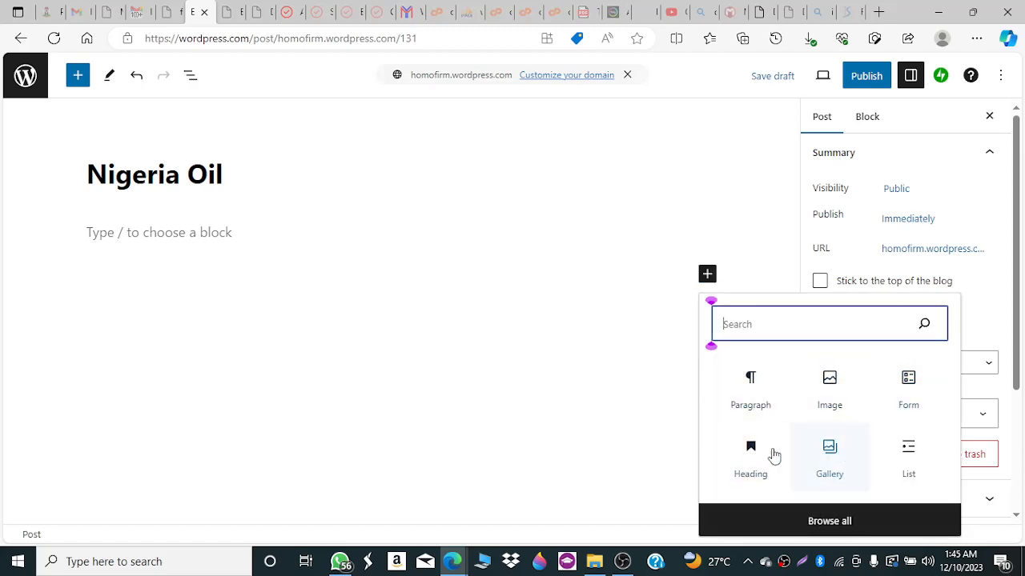
click(834, 522)
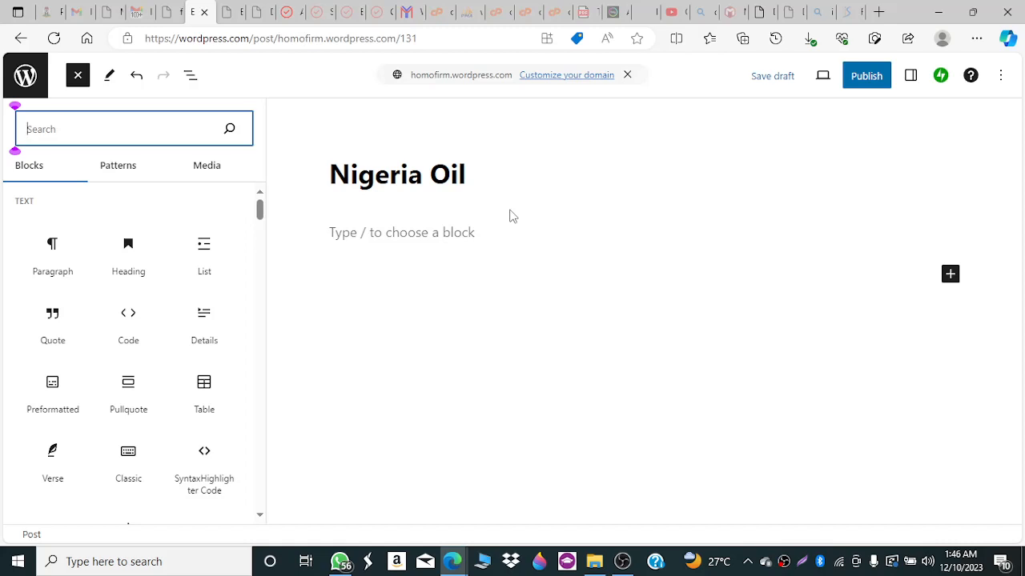
Show the block pattern categories and examine the layouts offered under Forms.
click(120, 169)
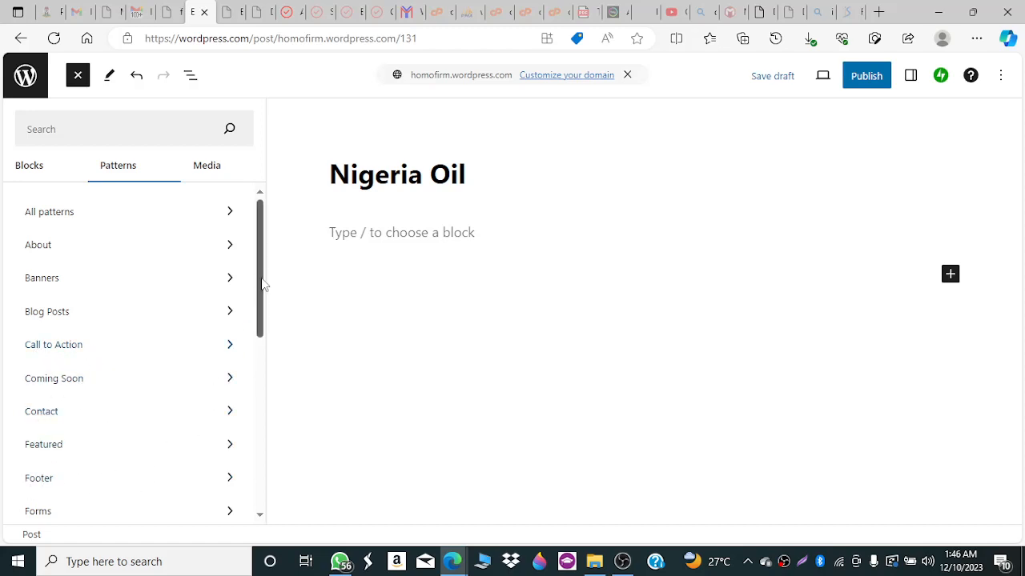
drag(263, 286, 263, 371)
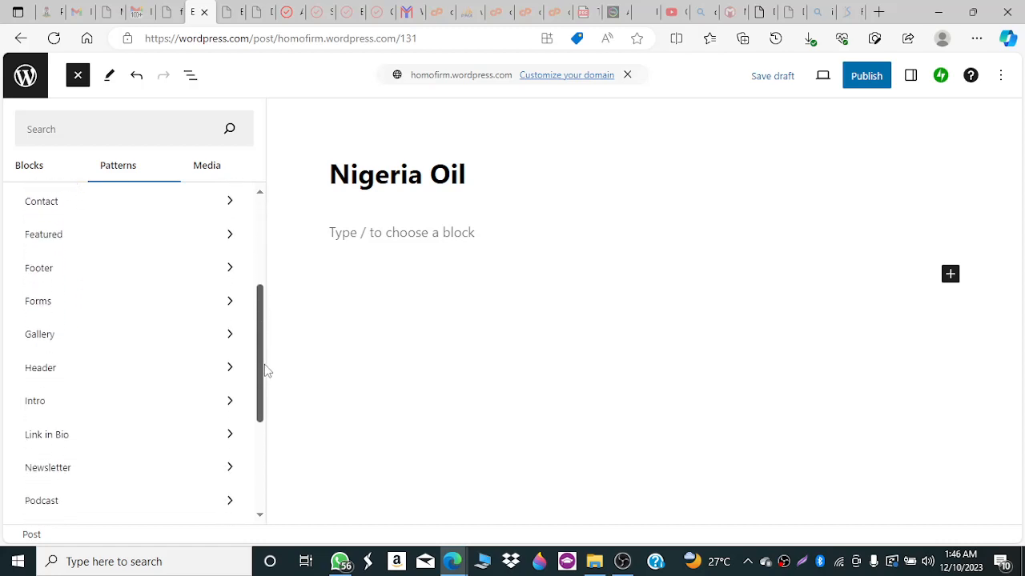
click(227, 306)
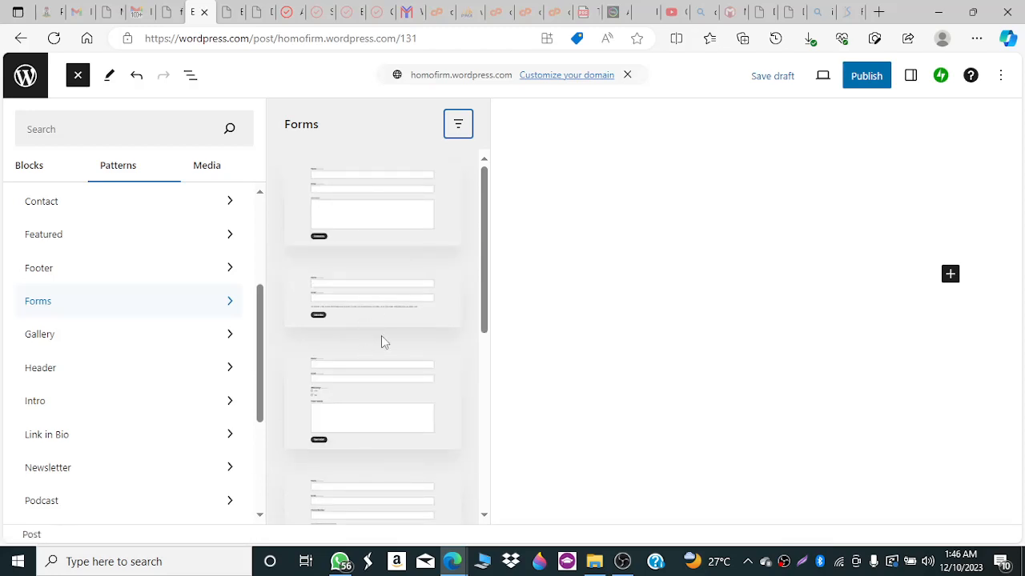
scroll(485, 256, down, 5)
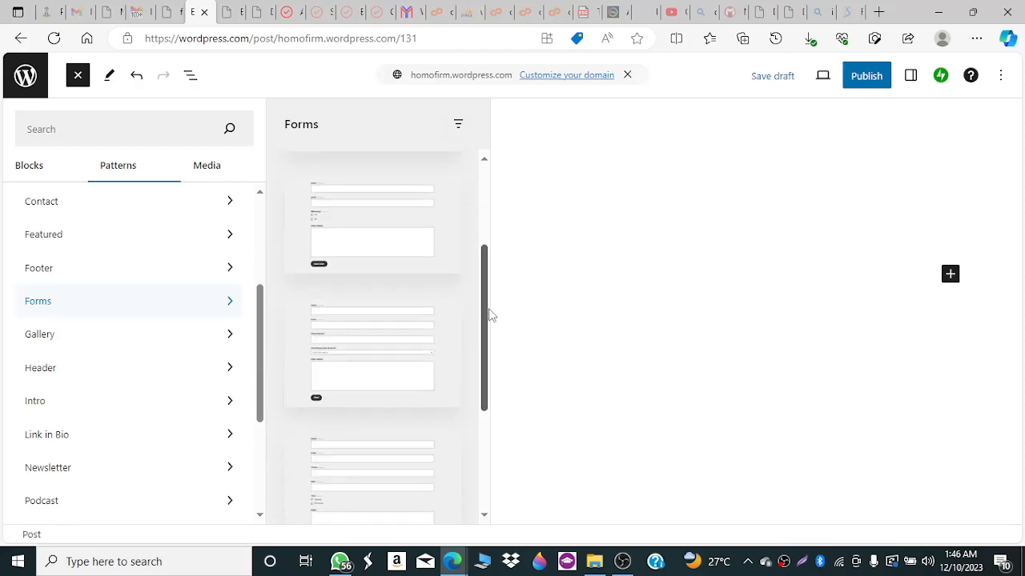
scroll(488, 364, down, 2)
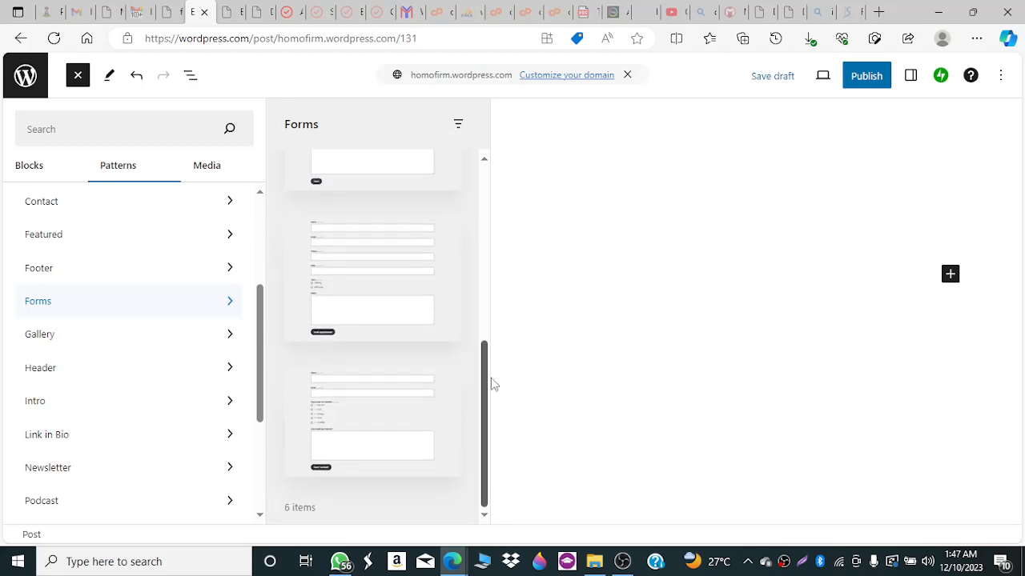
scroll(484, 304, up, 5)
scroll(474, 206, up, 2)
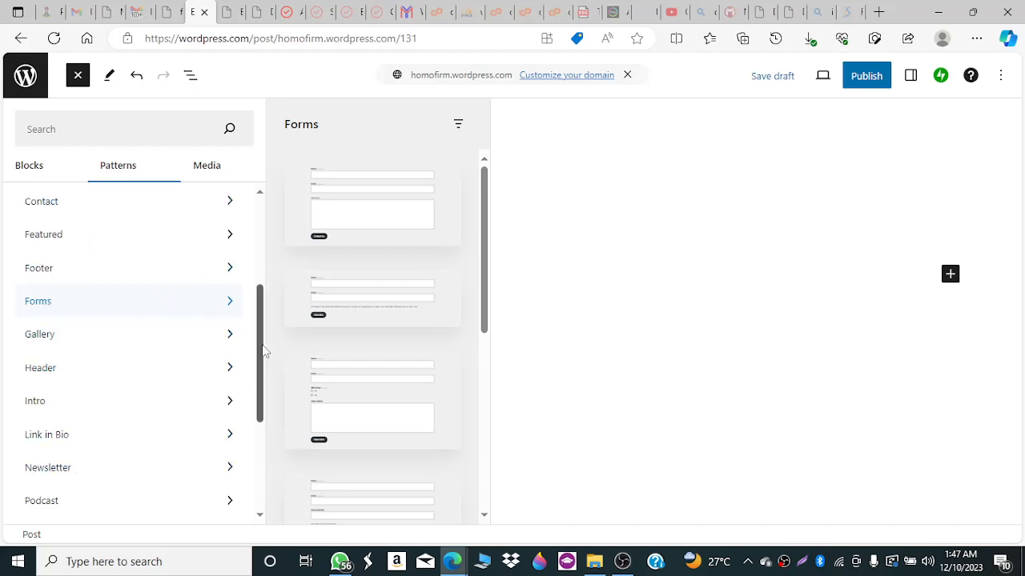
Examine the pattern layouts offered in the About category.
drag(264, 350, 269, 222)
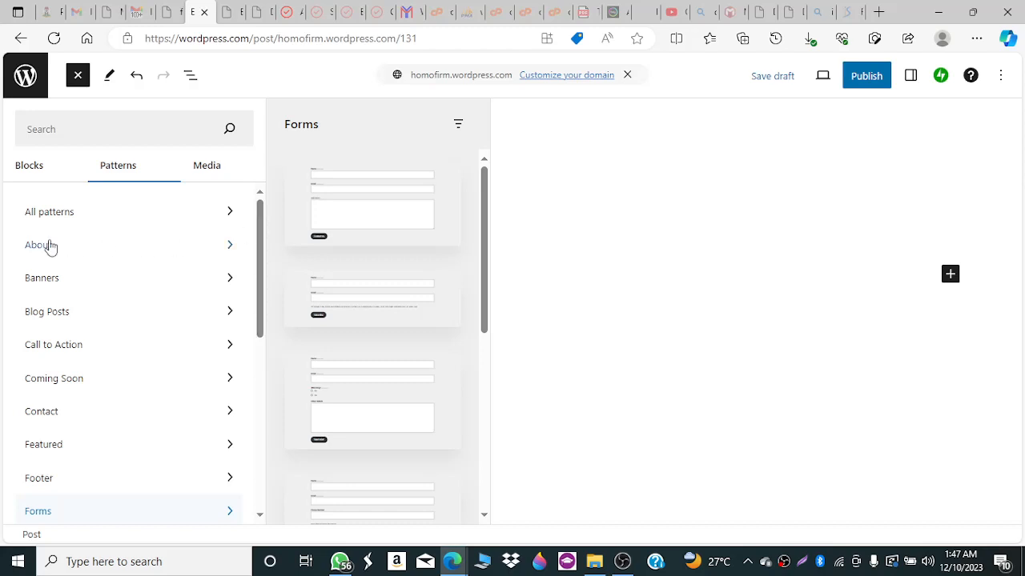
click(141, 251)
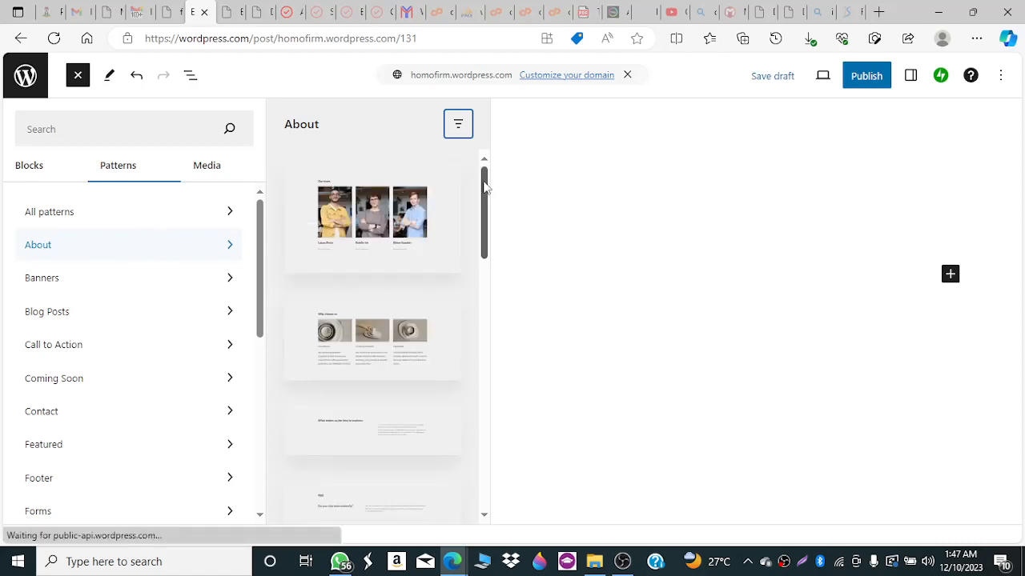
scroll(484, 200, down, 1)
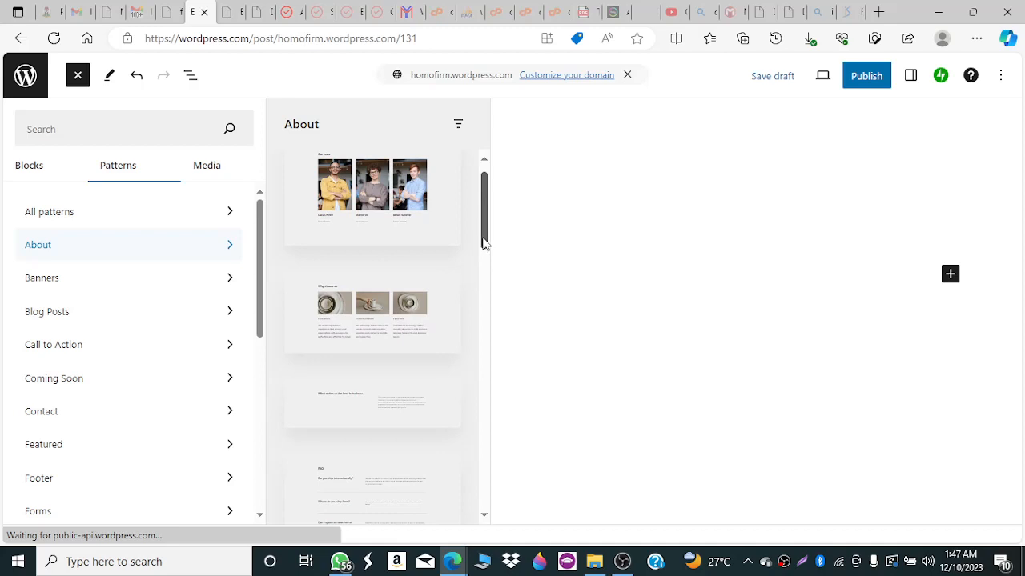
drag(483, 245, 485, 495)
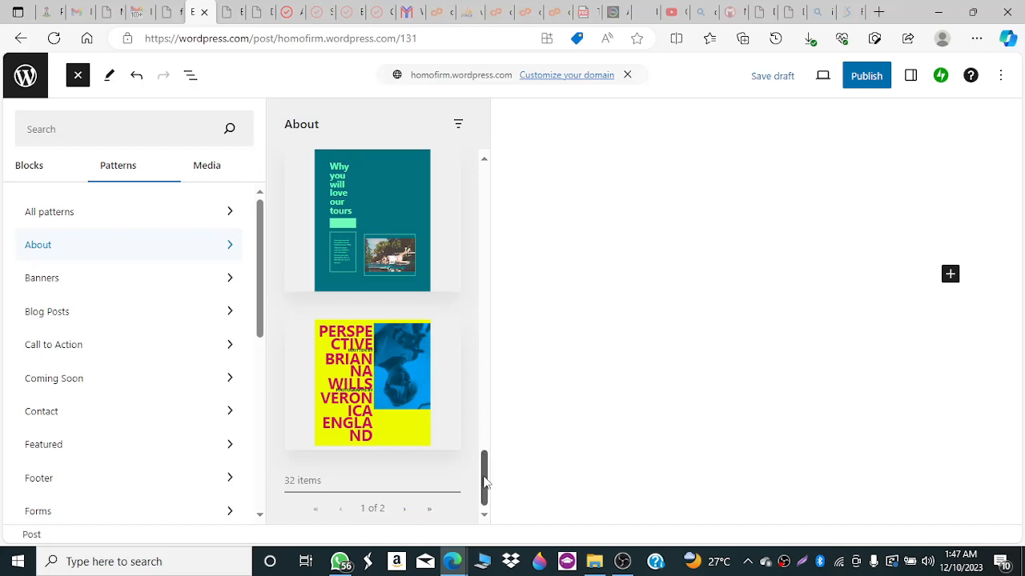
drag(484, 441, 480, 178)
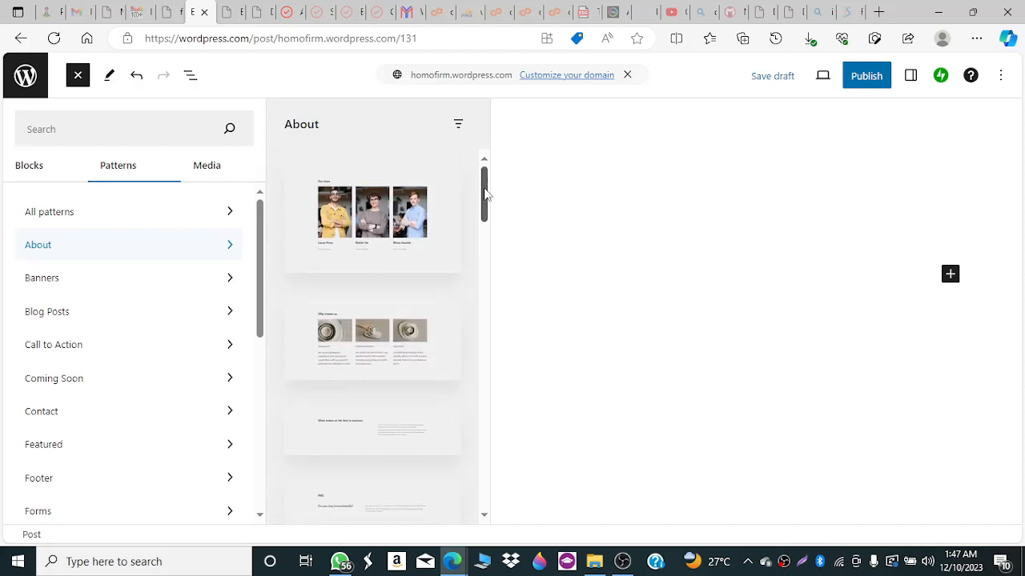
drag(486, 195, 487, 200)
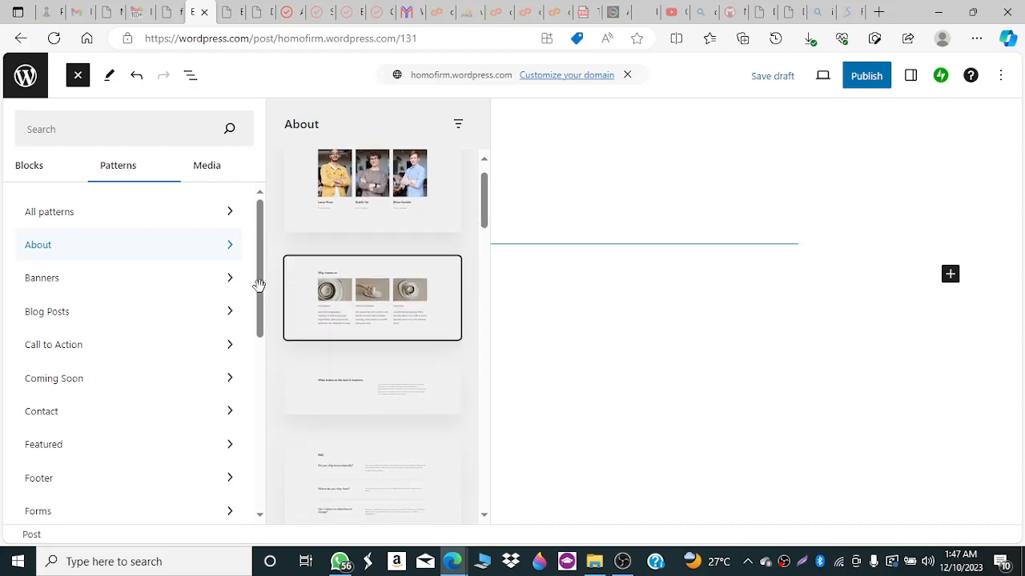
Insert the first pattern of the Blog Posts category, "Standard", into the post.
click(224, 320)
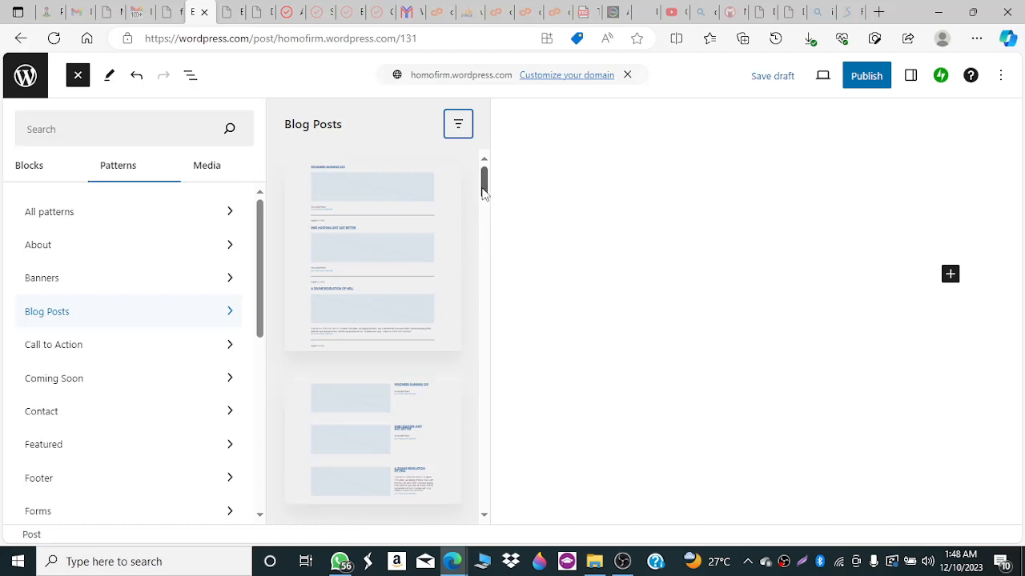
drag(483, 192, 472, 210)
click(350, 267)
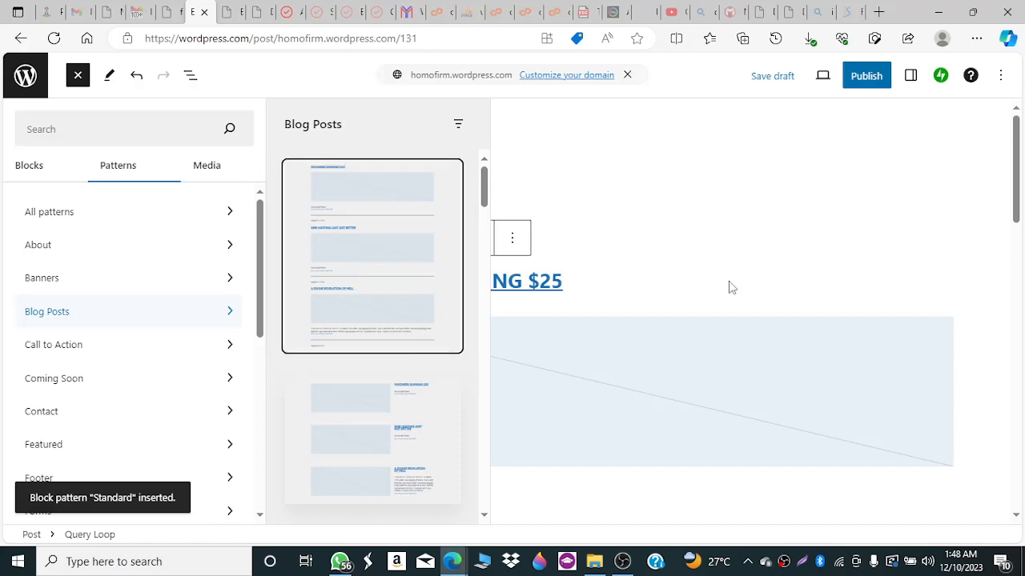
Look over the inserted pattern, show the block settings of its first post title, and try the option to open in a new tab.
click(701, 284)
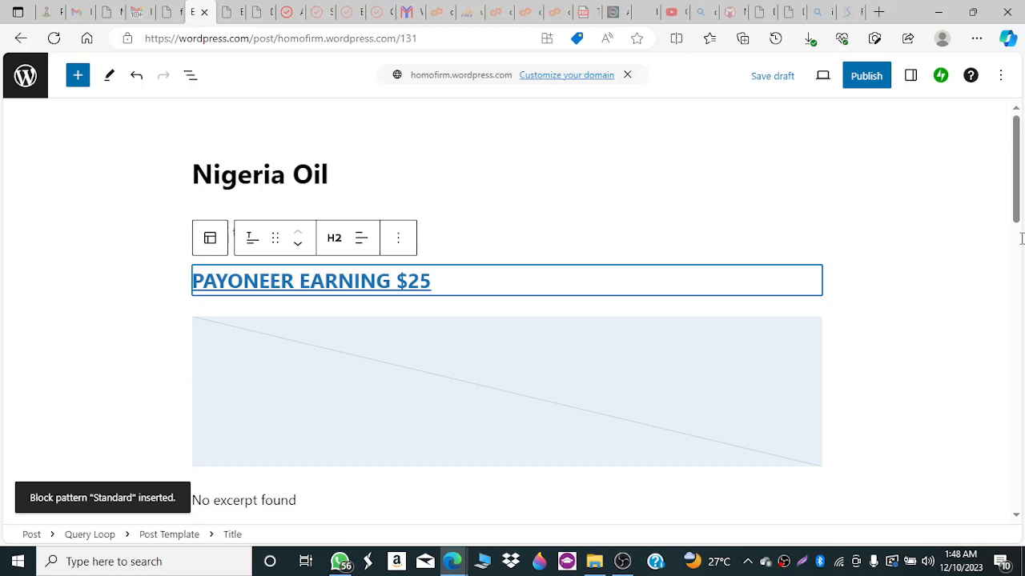
scroll(1018, 144, down, 3)
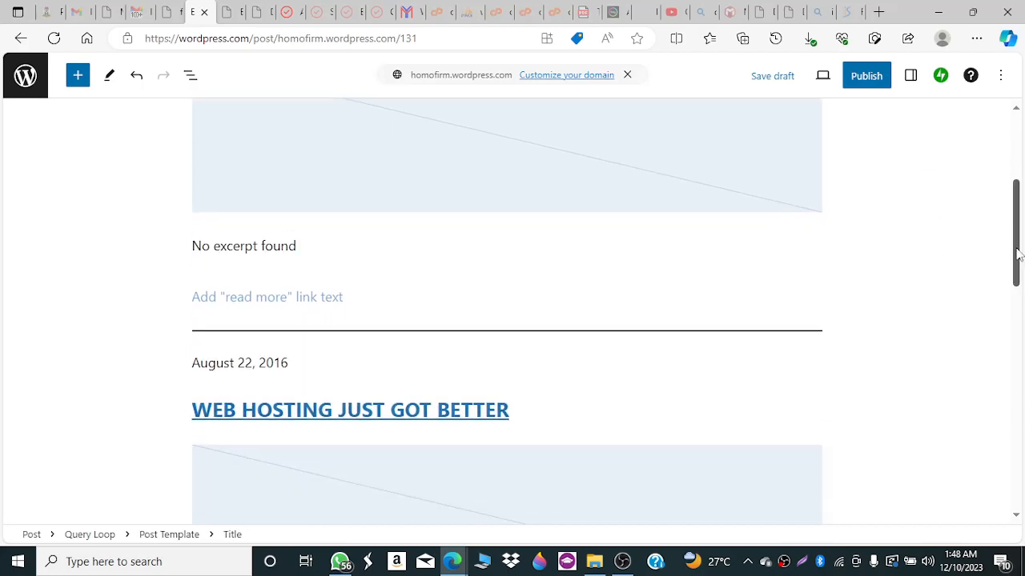
scroll(1014, 138, up, 3)
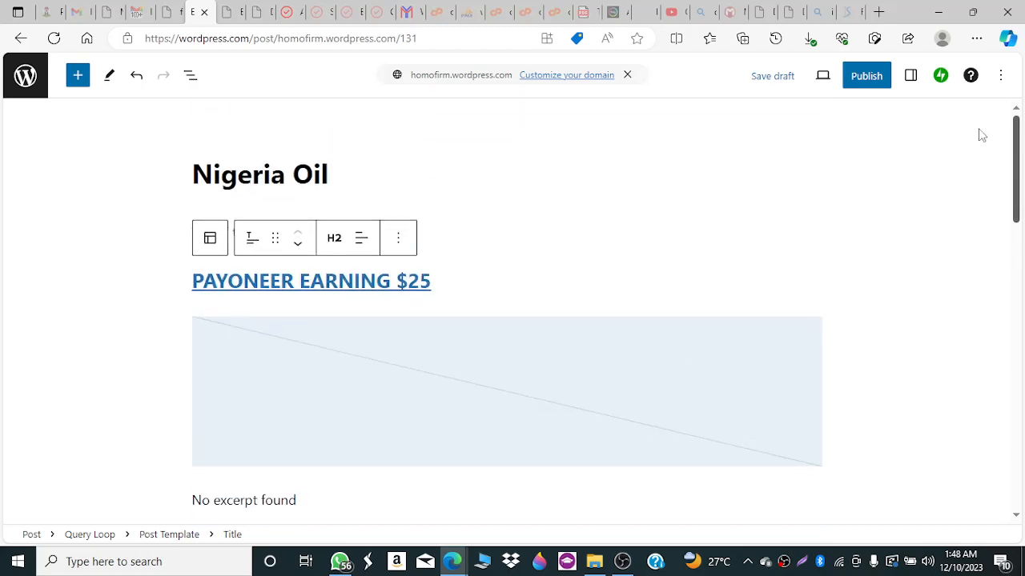
click(911, 78)
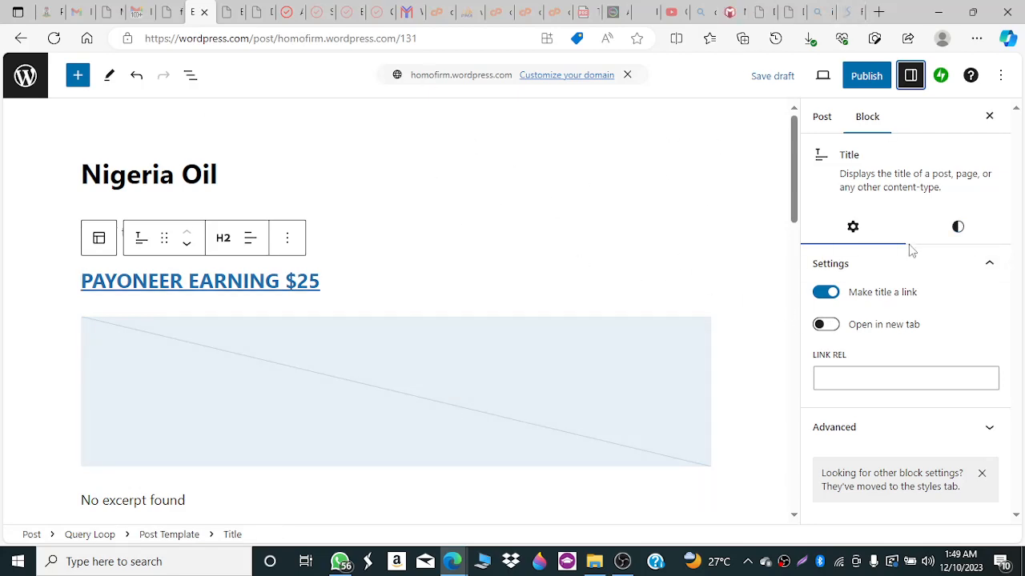
click(831, 327)
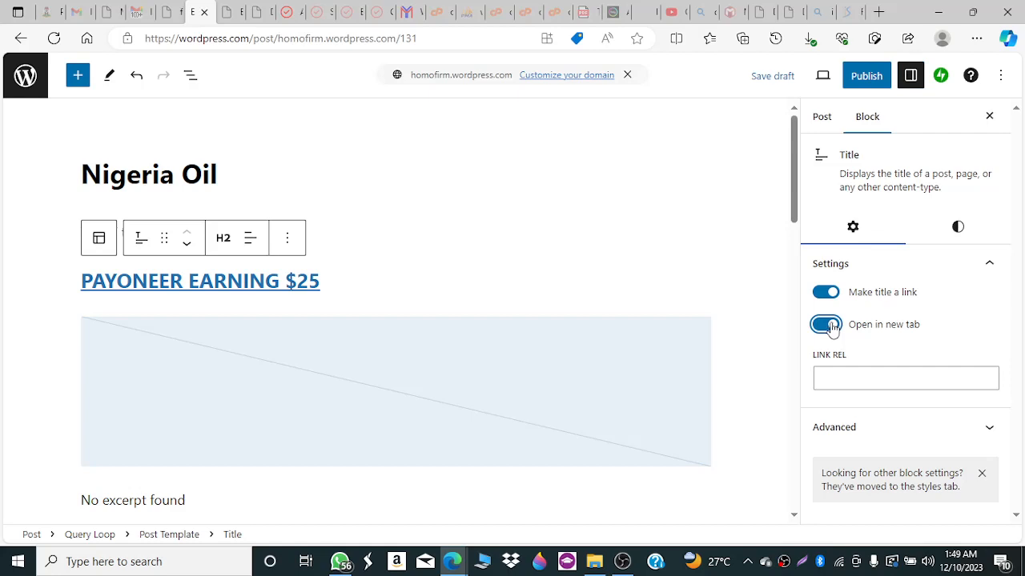
click(831, 327)
Examine the post's summary settings, trying the stick-to-top option and viewing the post format and author choices.
click(822, 120)
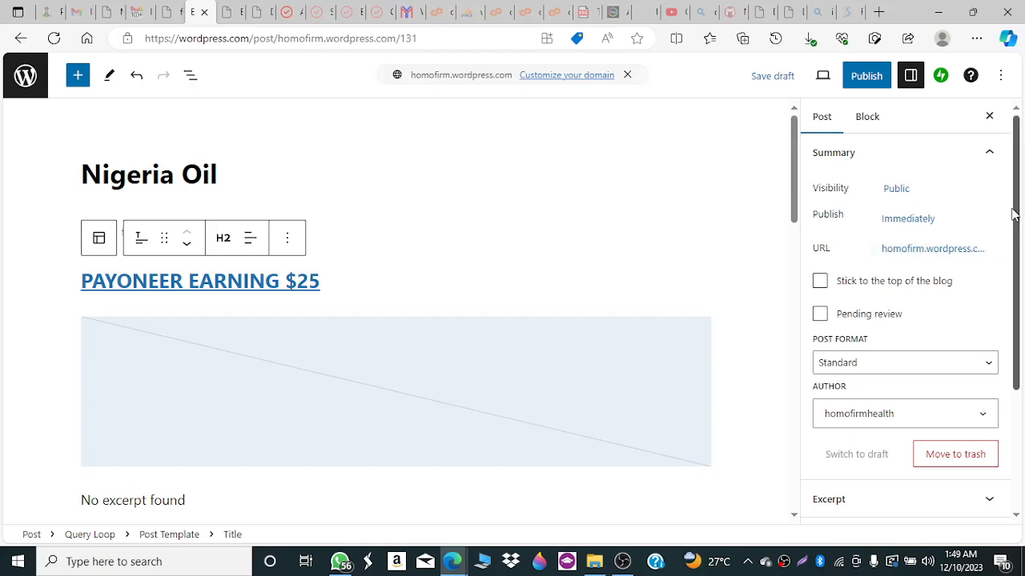
drag(1014, 215, 1010, 282)
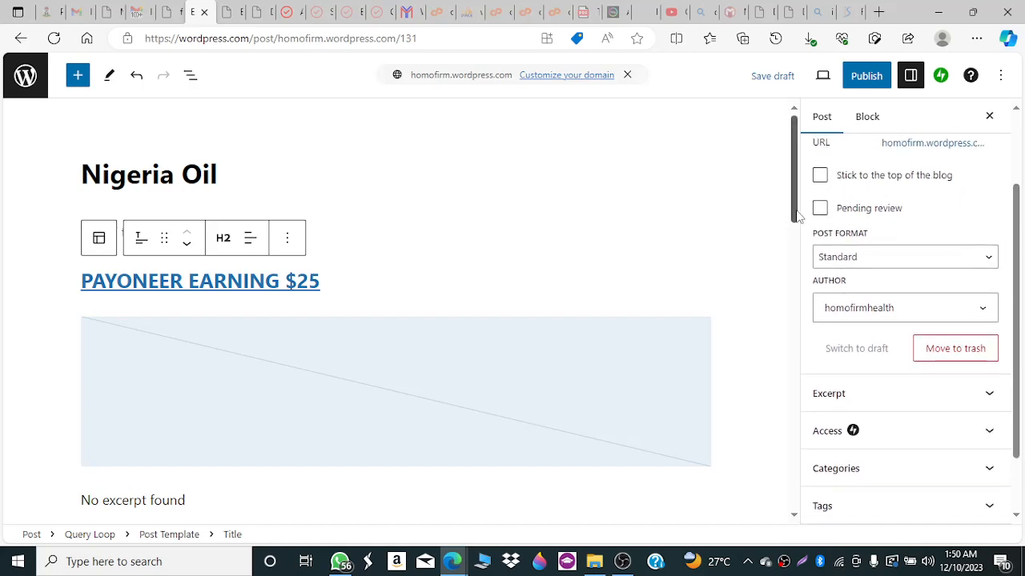
click(821, 175)
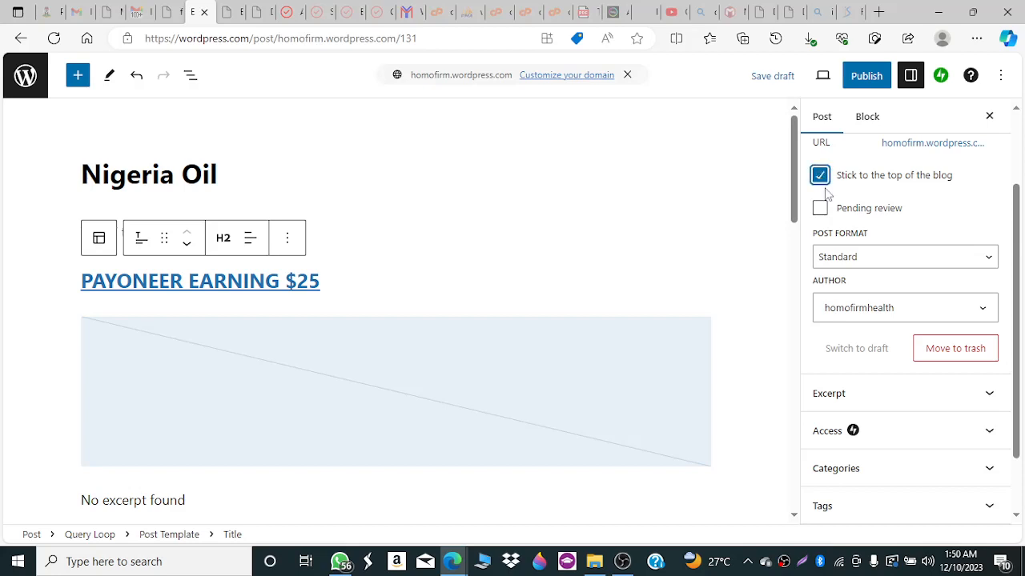
click(822, 178)
click(879, 262)
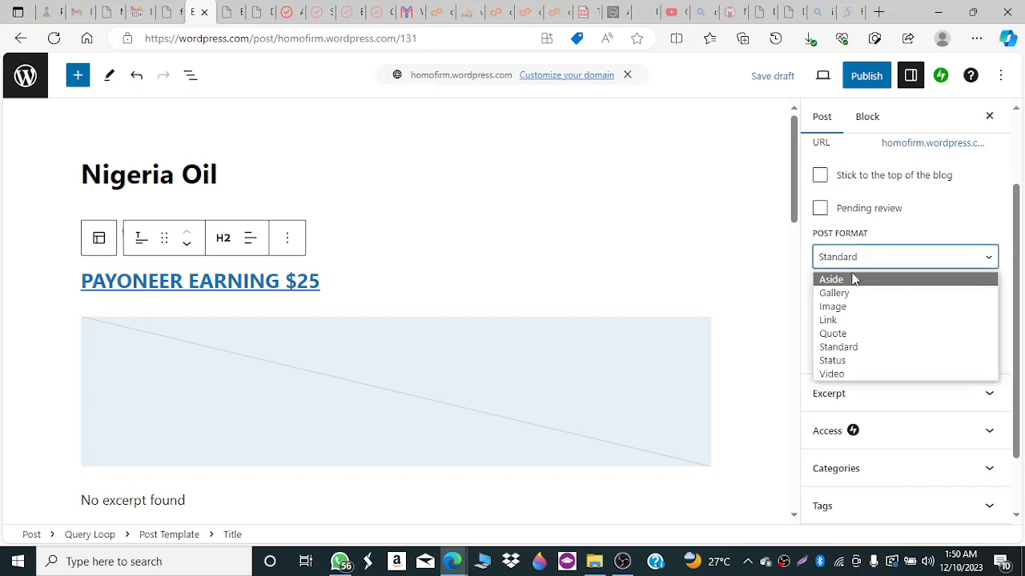
click(805, 265)
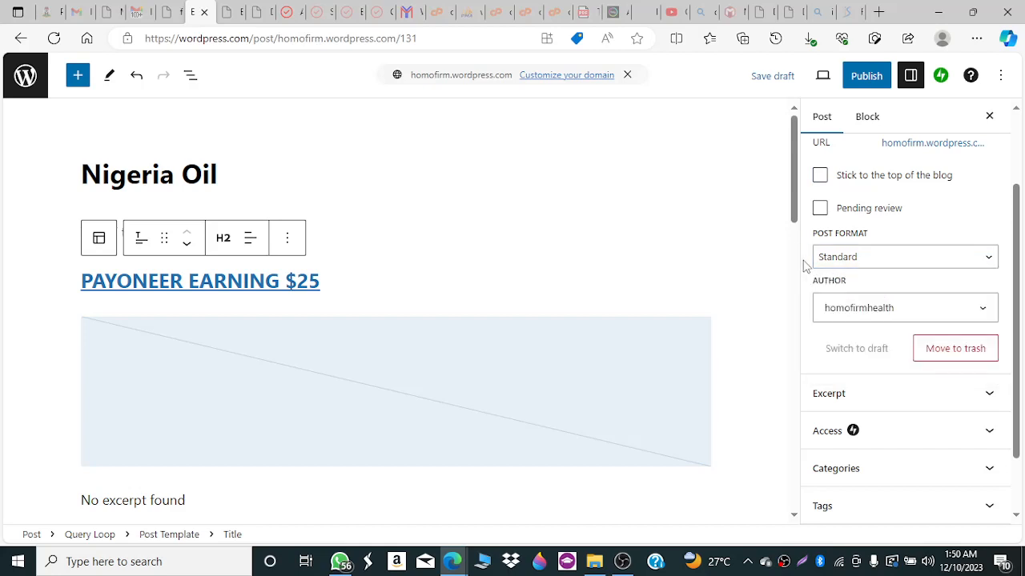
click(931, 319)
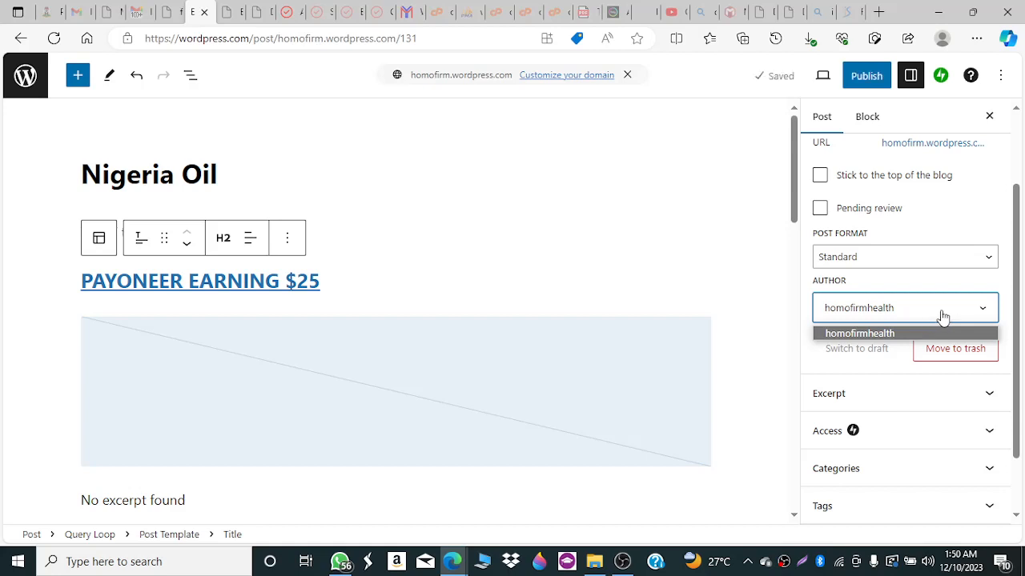
Expand the post's Excerpt settings and examine the excerpt field and the desired-length options.
drag(1016, 266, 1022, 339)
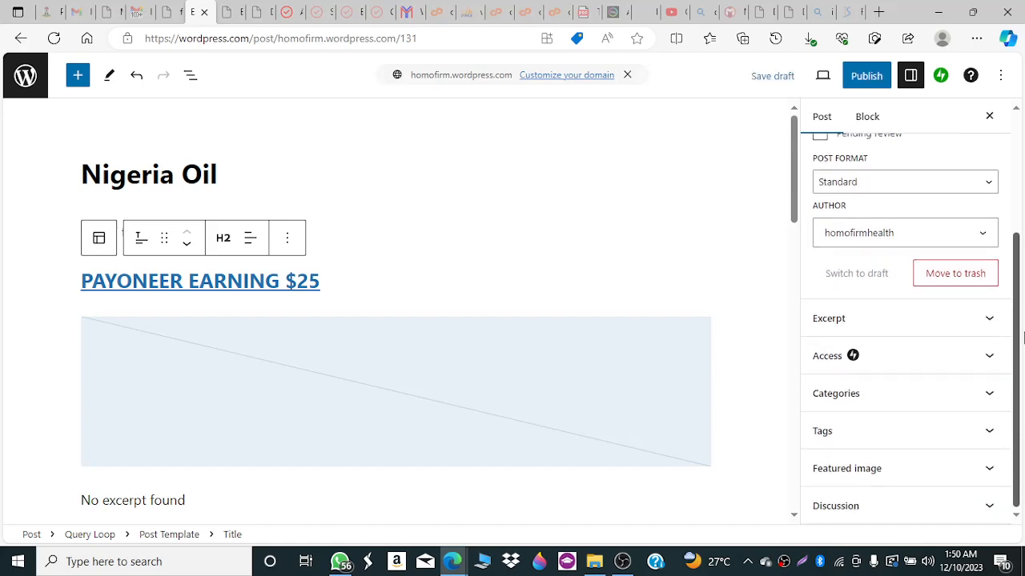
click(990, 320)
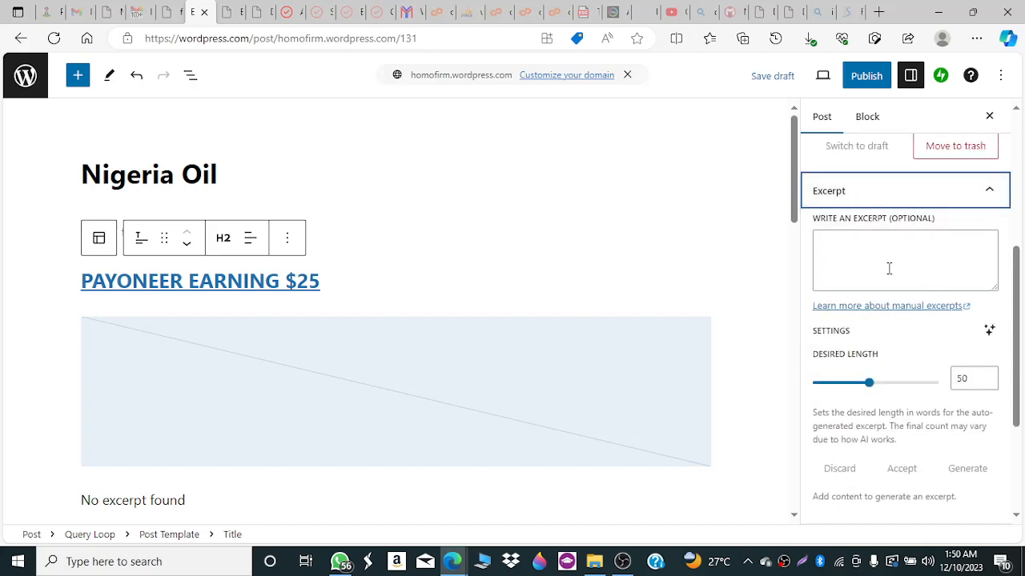
click(856, 255)
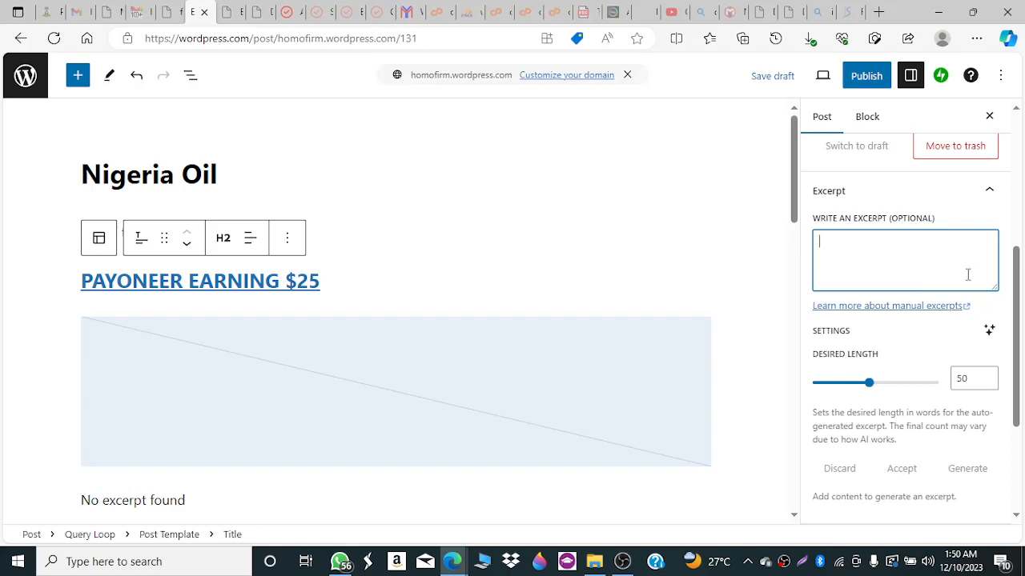
drag(1019, 296, 1023, 390)
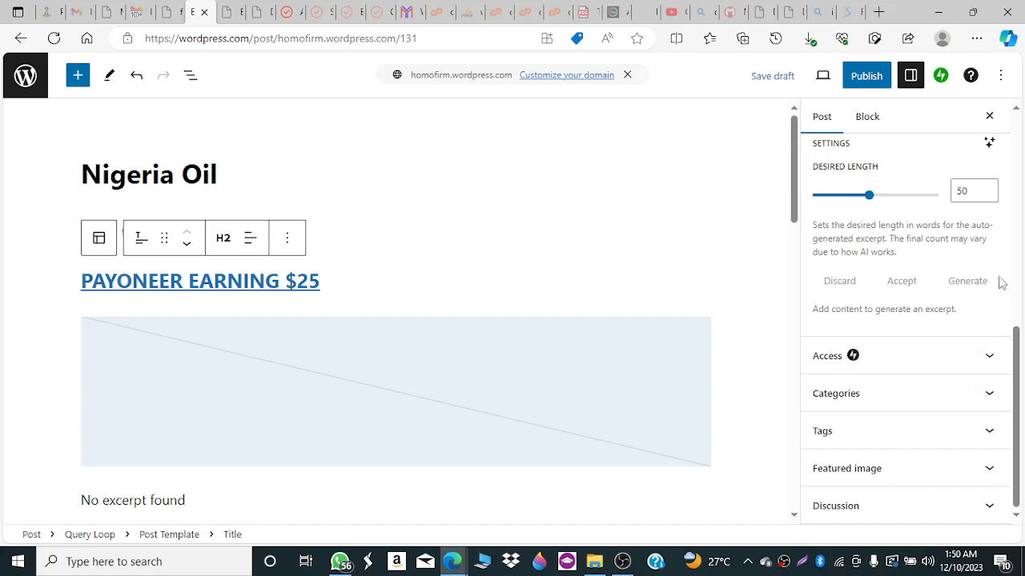
Expand the post's Access and Categories settings and examine the audience choices and the category list.
click(987, 357)
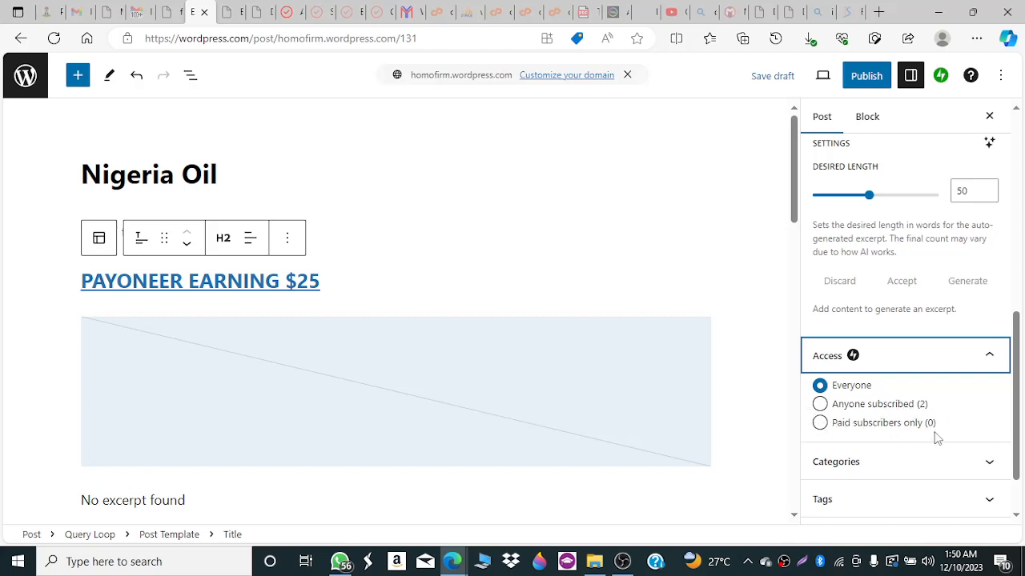
drag(1020, 376, 1019, 400)
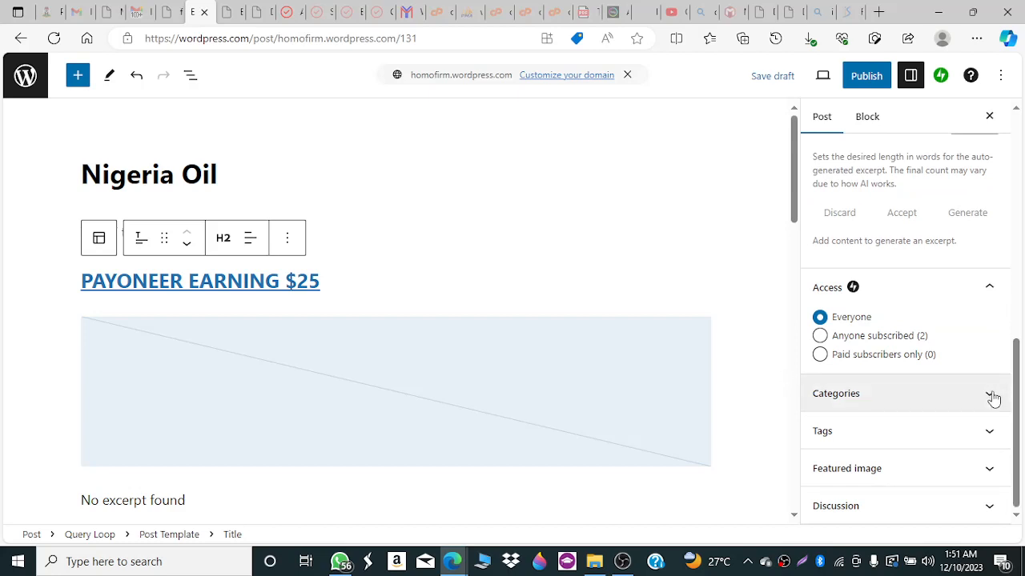
click(992, 398)
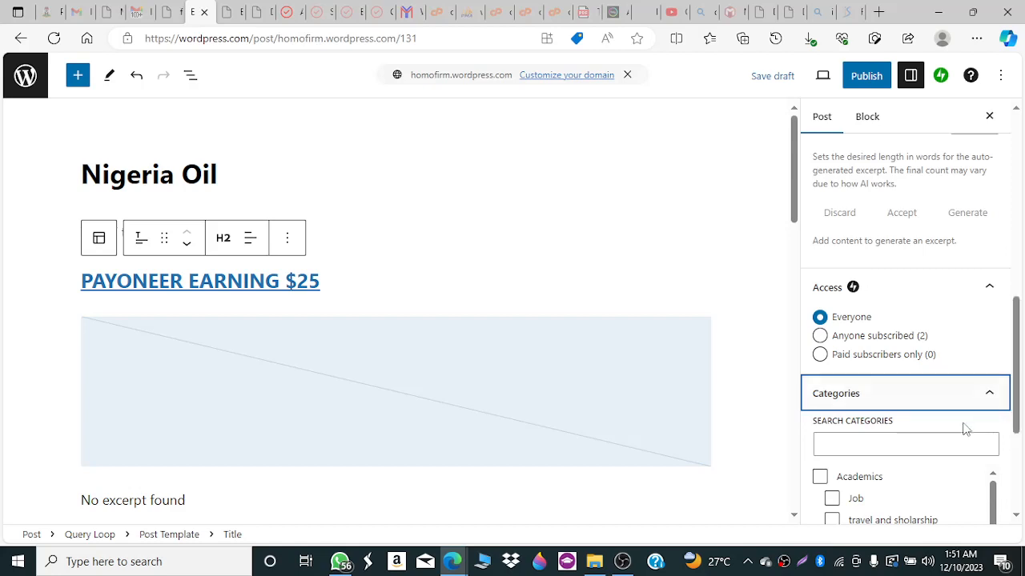
drag(1019, 324, 1019, 400)
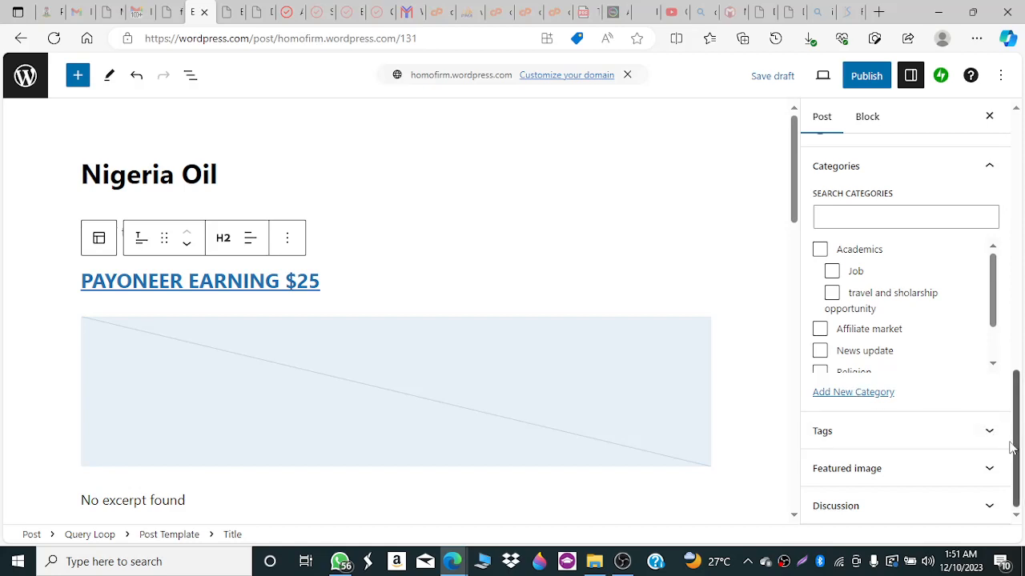
Look for a featured image in Google Photos, switching the view from photos to albums, and close the media selection.
click(990, 473)
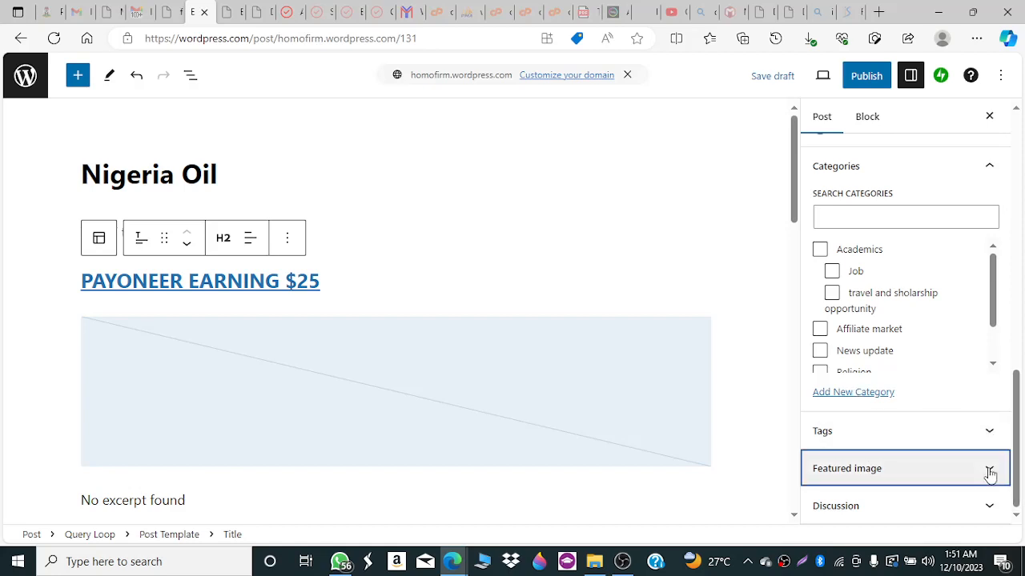
scroll(1020, 464, down, 1)
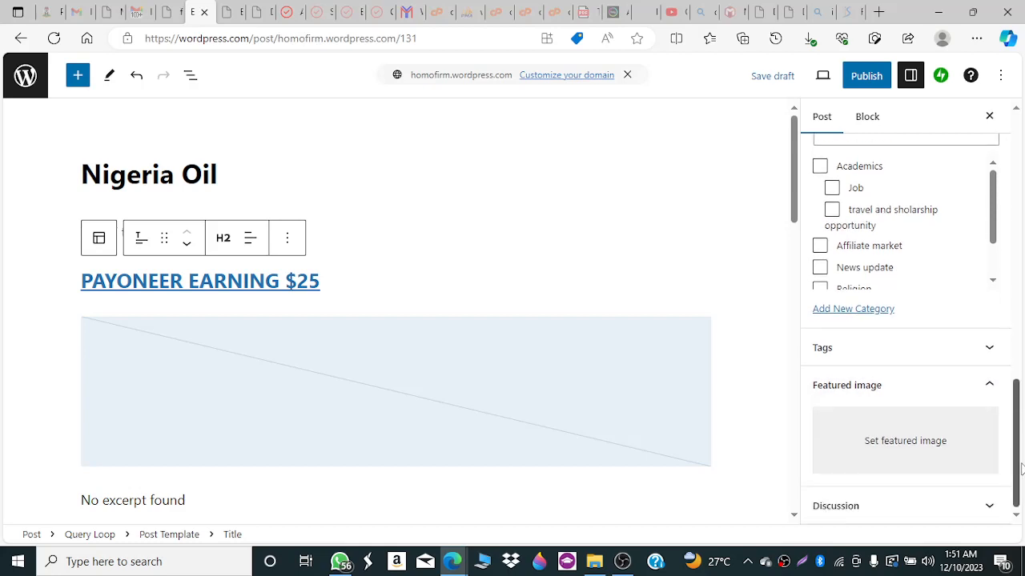
click(897, 449)
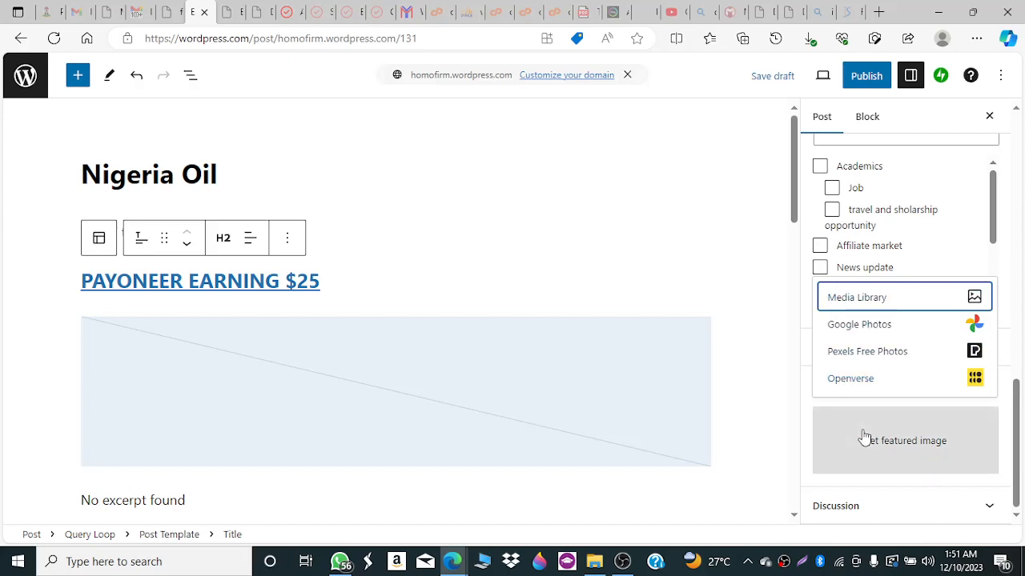
click(864, 325)
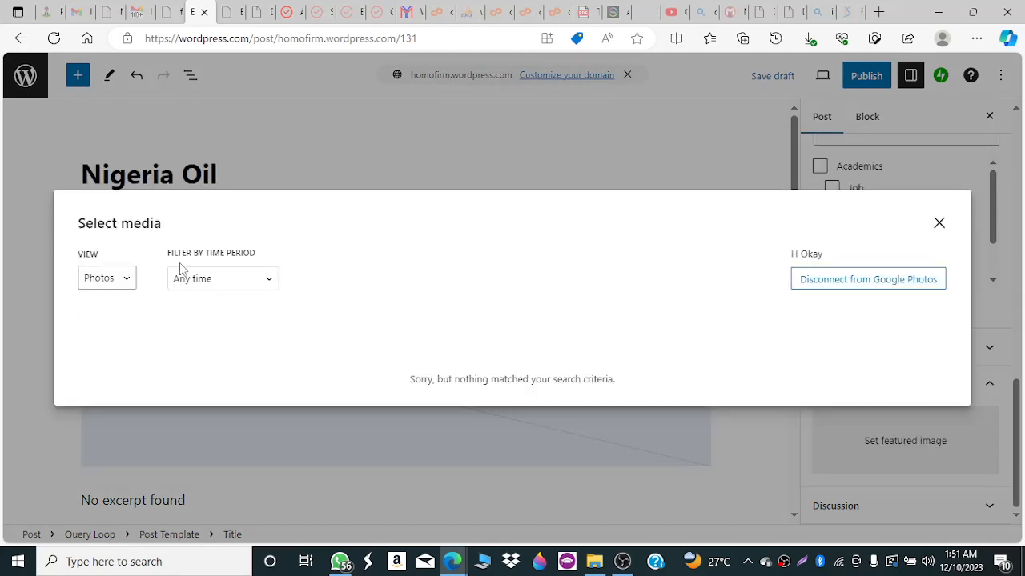
click(126, 280)
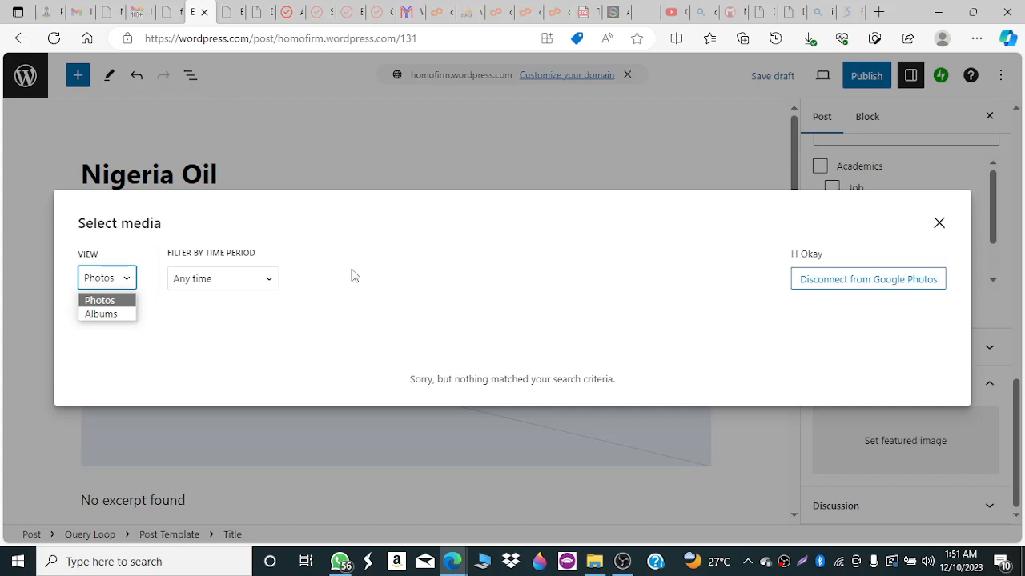
click(101, 315)
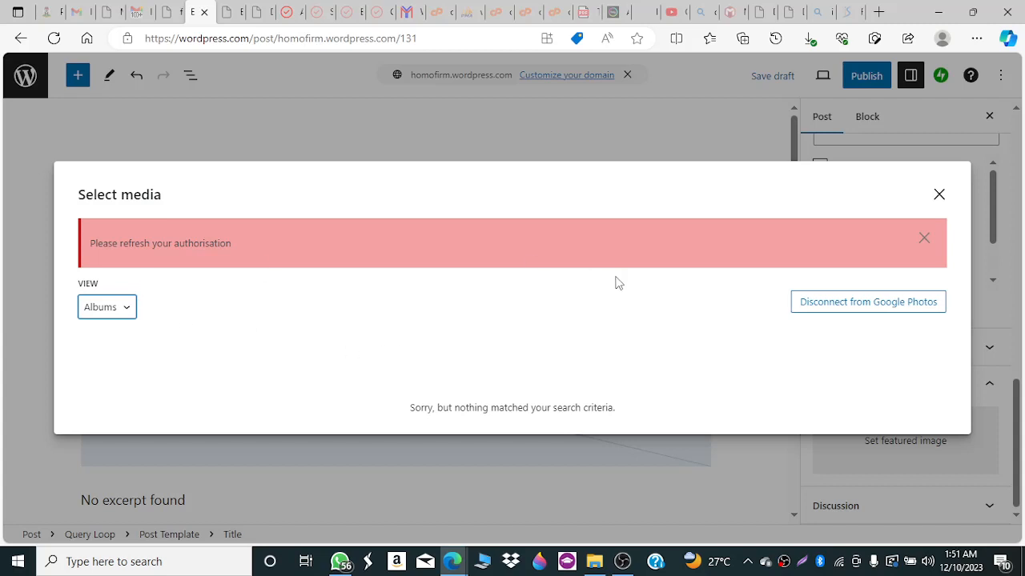
click(922, 241)
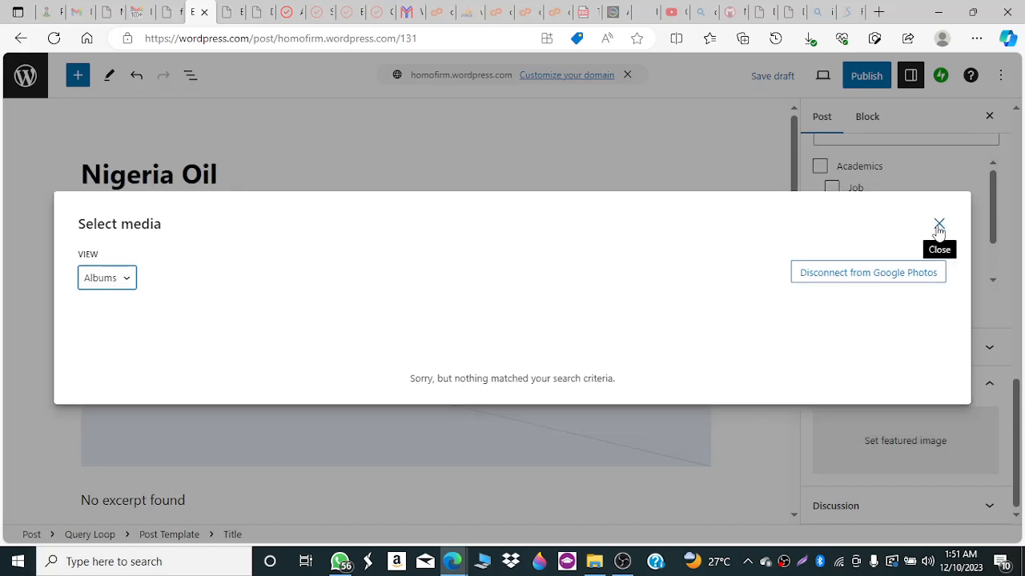
click(937, 223)
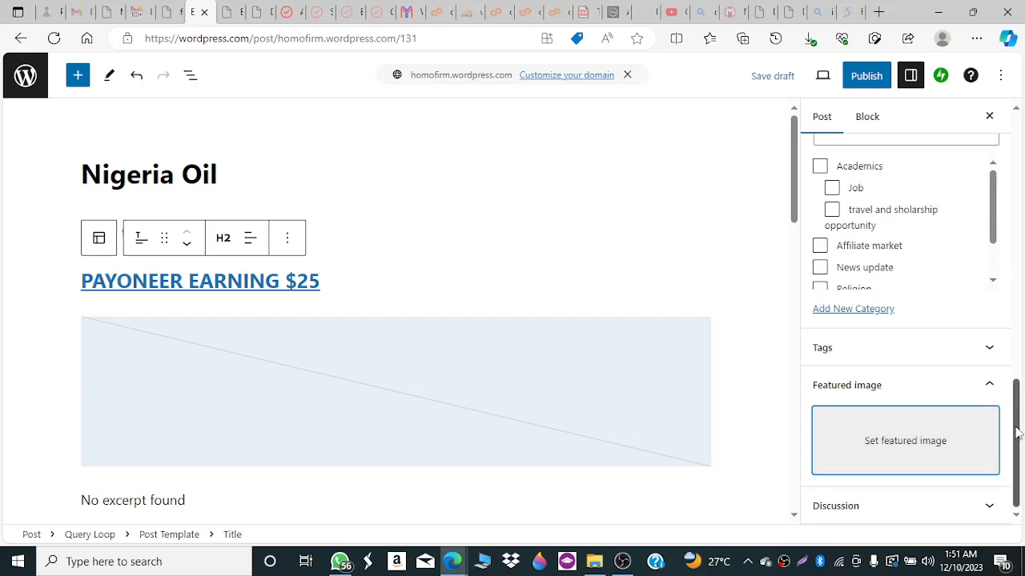
Expand the post's Discussion settings and try turning Allow comments off and back on.
click(988, 506)
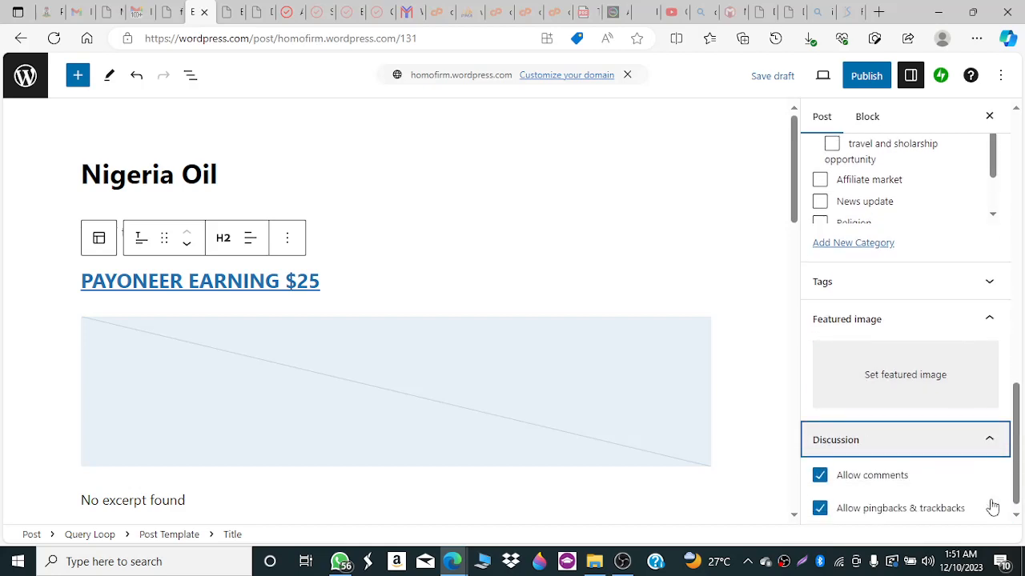
click(1020, 423)
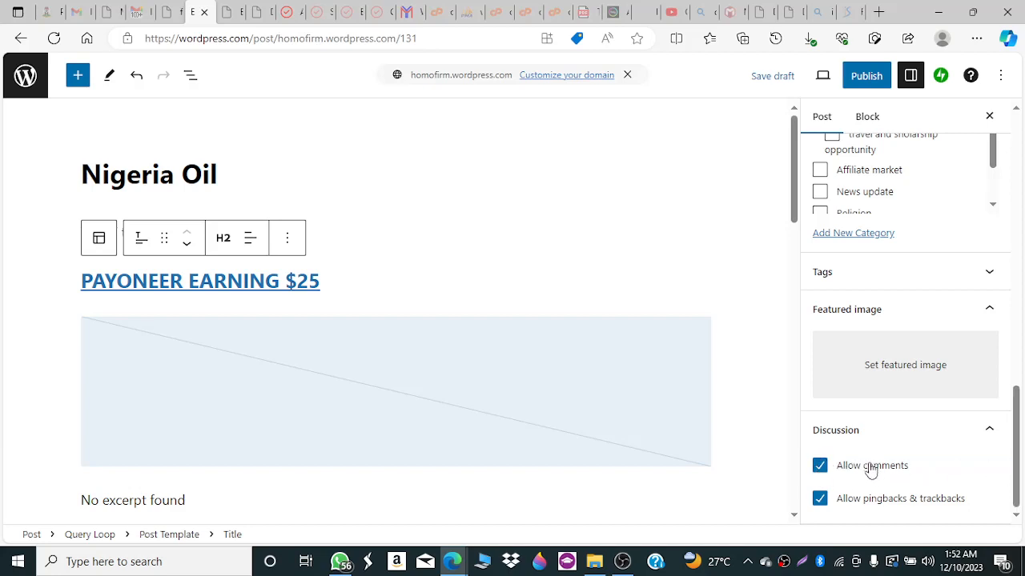
click(819, 467)
click(819, 467)
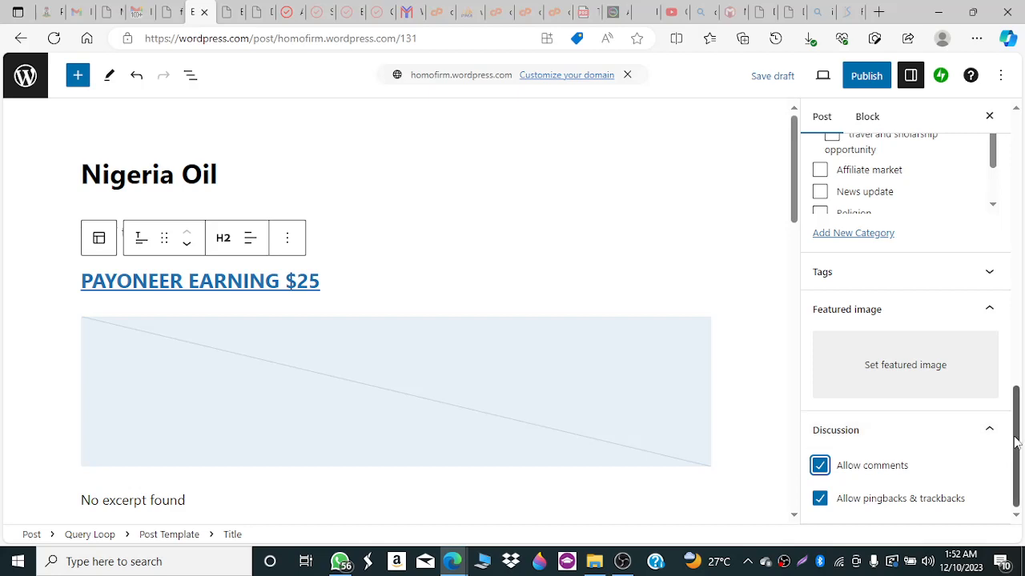
Select the pattern's Post Template block and set its background to the solid colour Luminous vivid orange (#FF6900).
drag(1015, 443, 1013, 343)
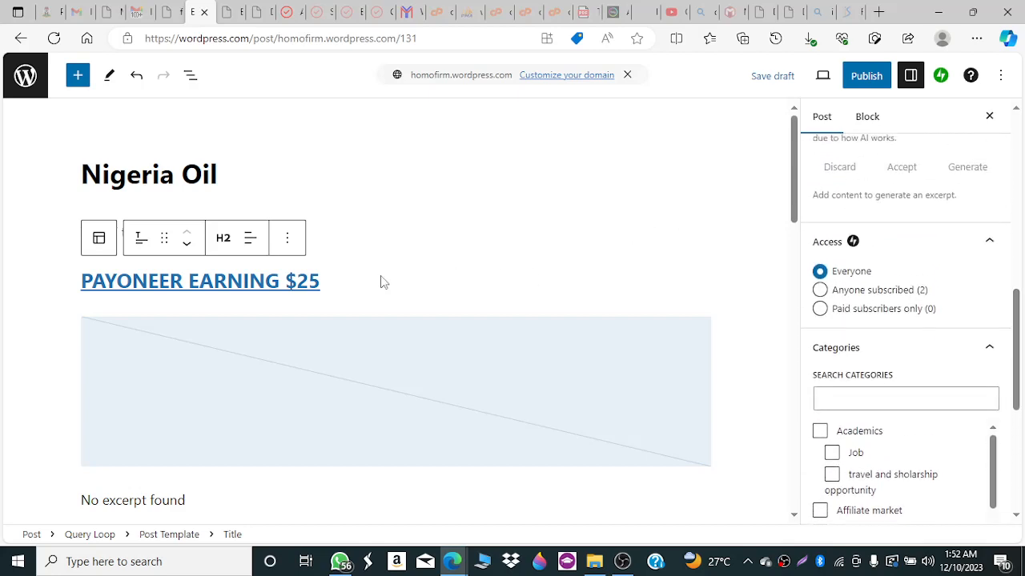
click(358, 313)
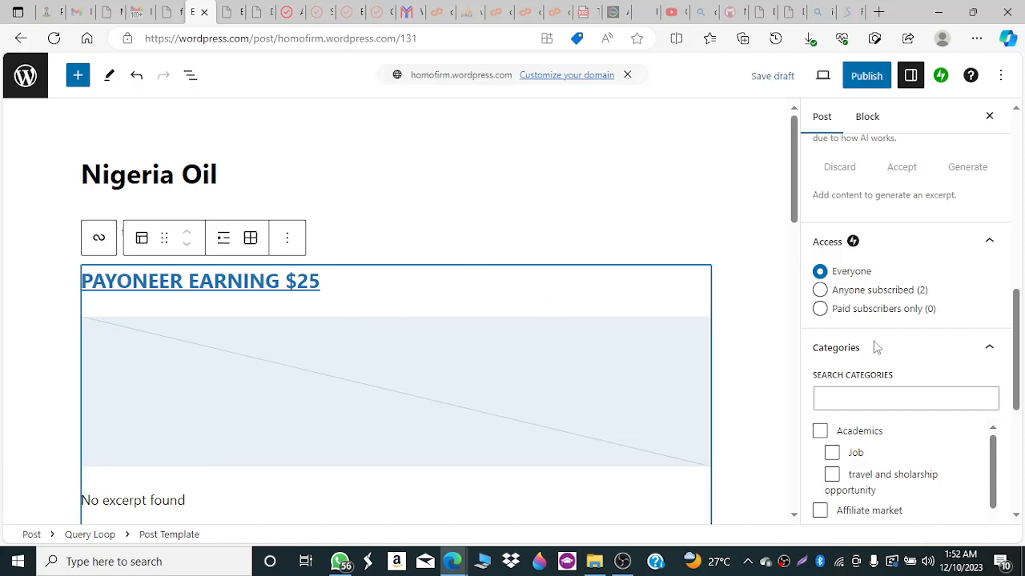
click(867, 124)
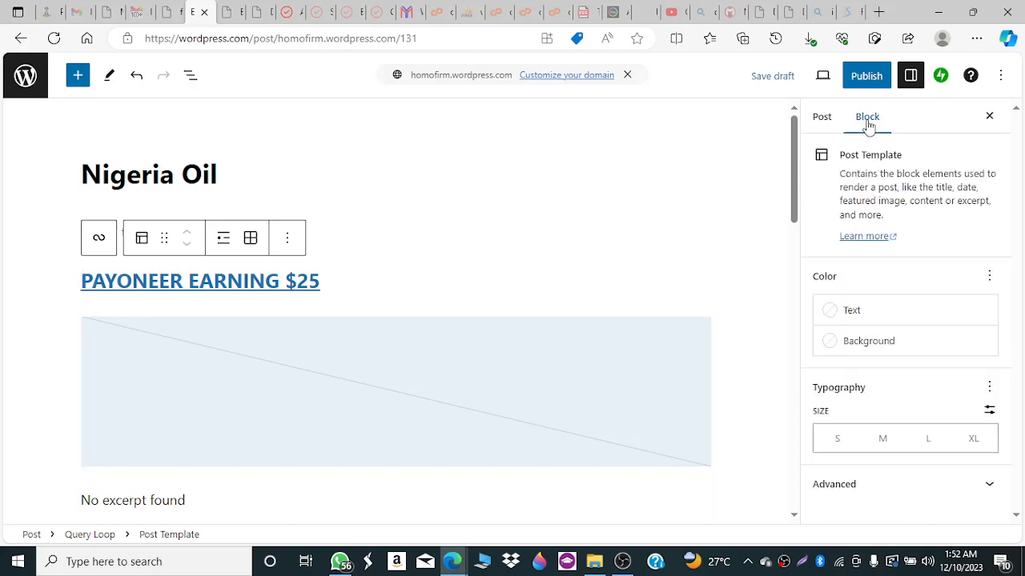
click(849, 349)
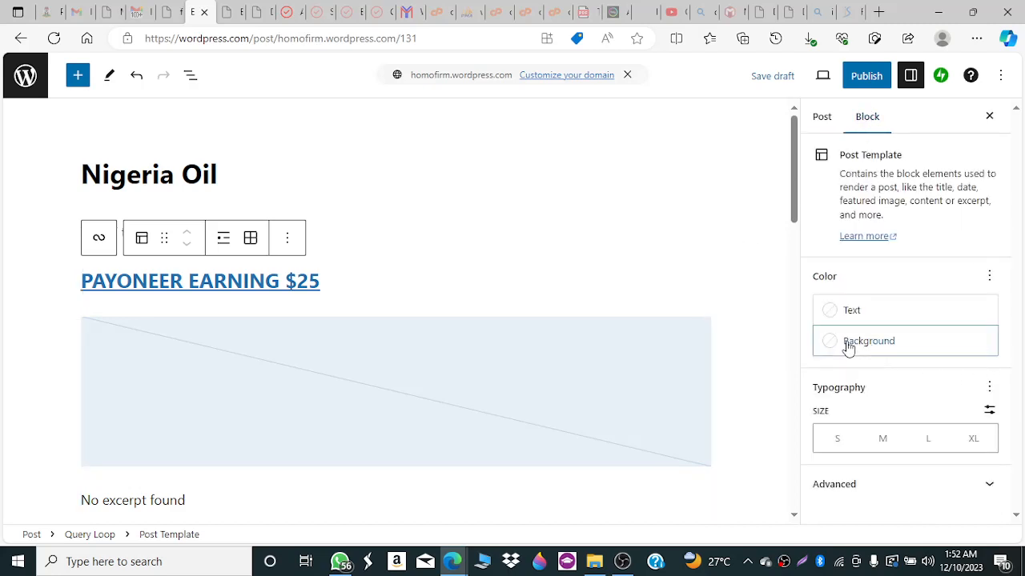
click(848, 349)
click(762, 268)
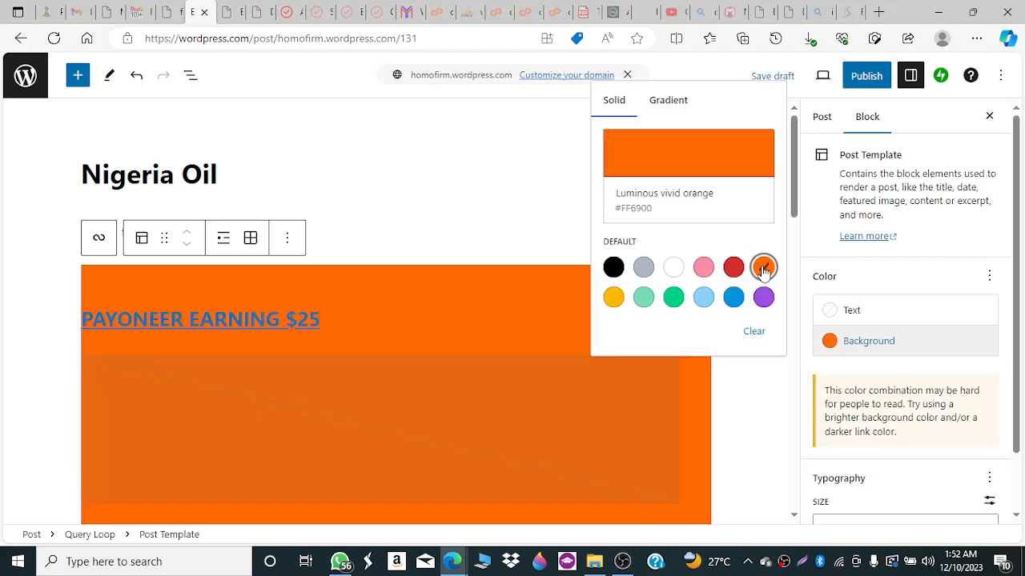
Set the Post Template block's background to Pale pink (#F78DA7) and try the Medium, Large and Extra Large font sizes.
click(703, 267)
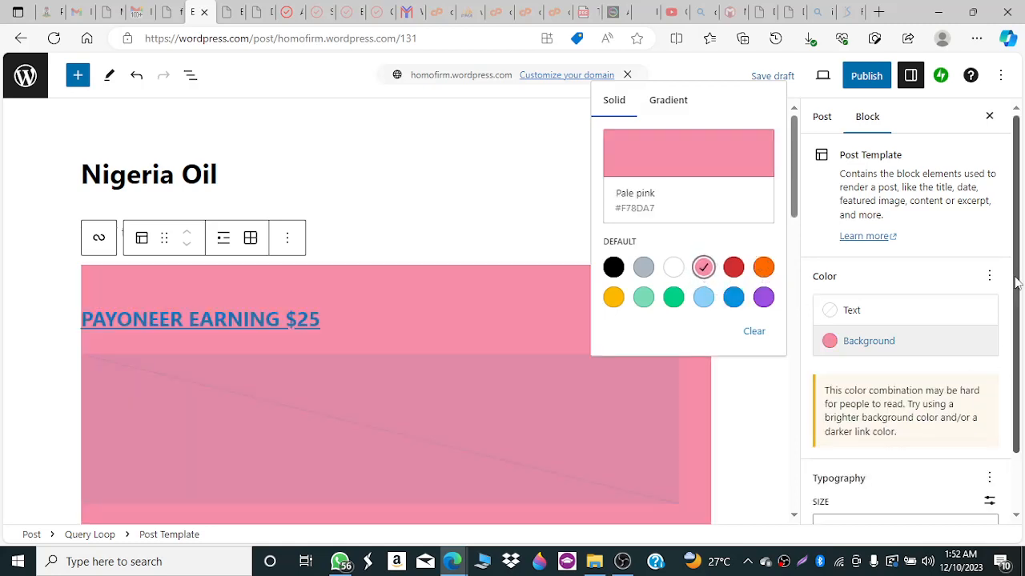
drag(1016, 282, 1021, 367)
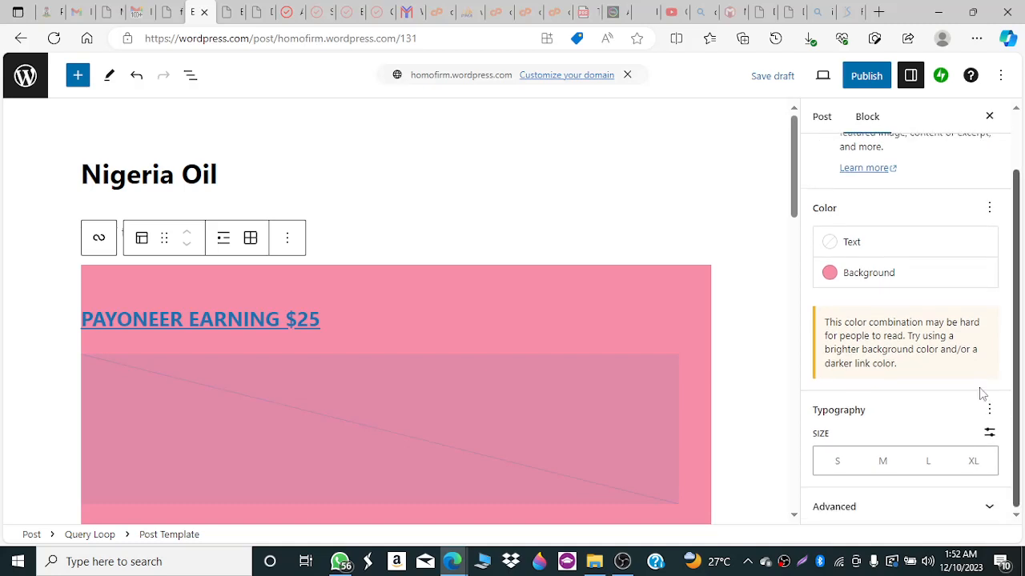
click(882, 464)
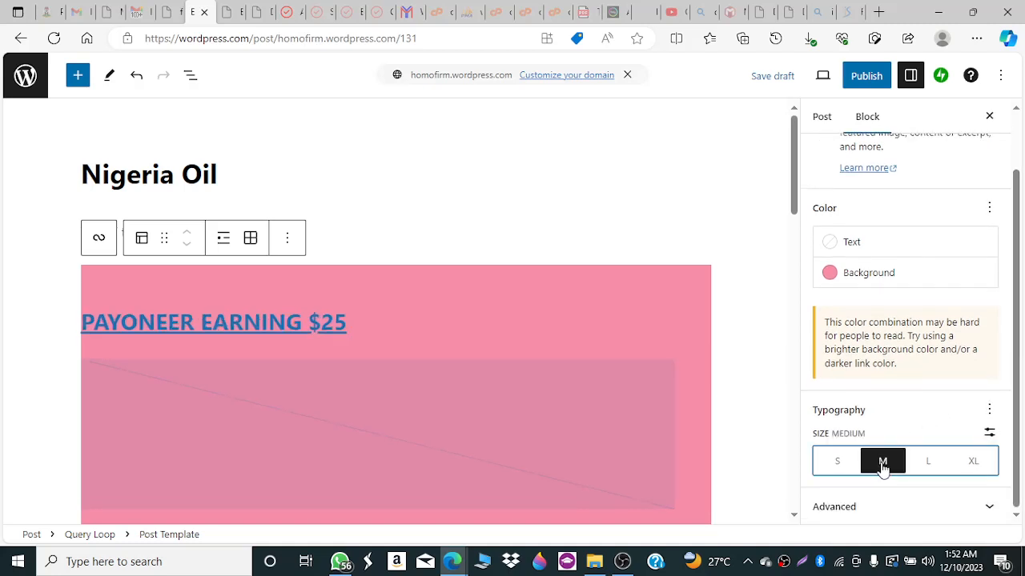
click(927, 468)
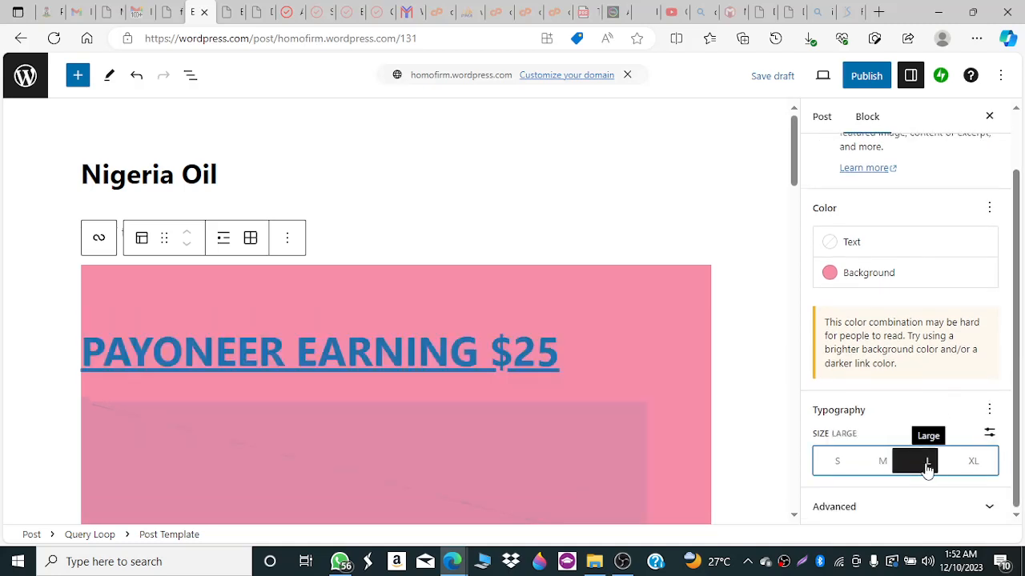
click(972, 464)
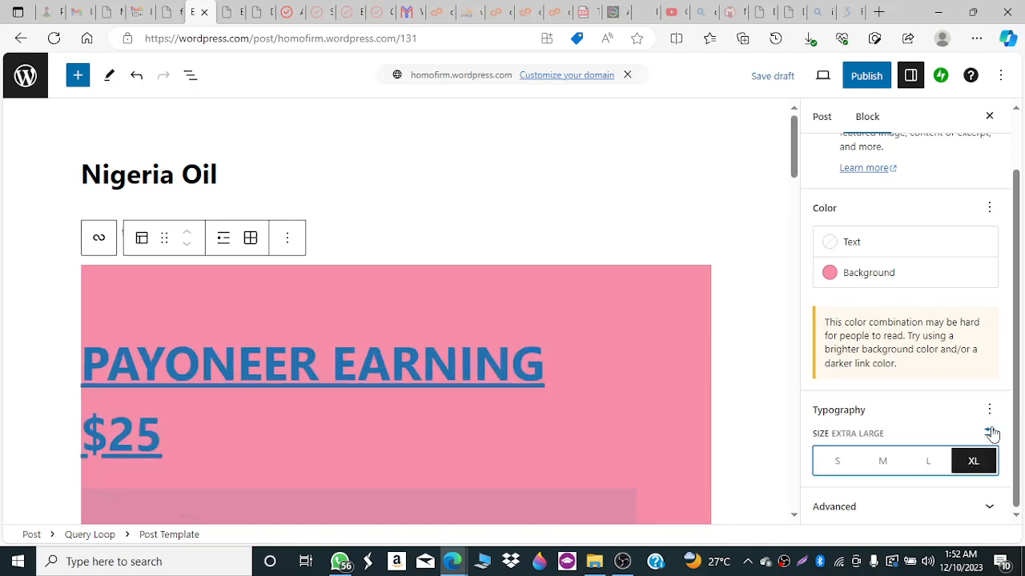
Switch the Post Template block to a custom font size and reduce it to 0 px.
click(990, 432)
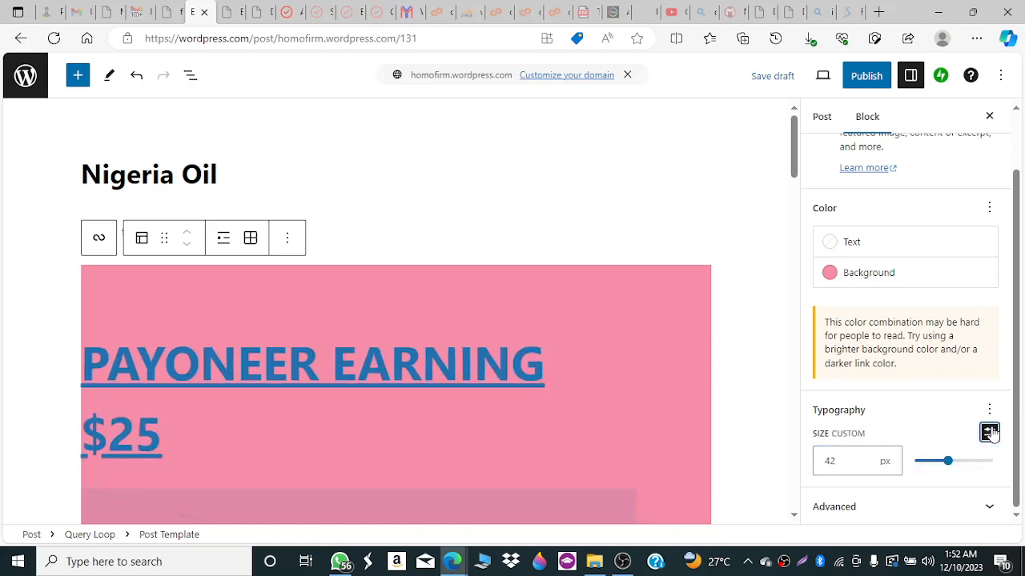
click(884, 461)
drag(948, 468, 877, 473)
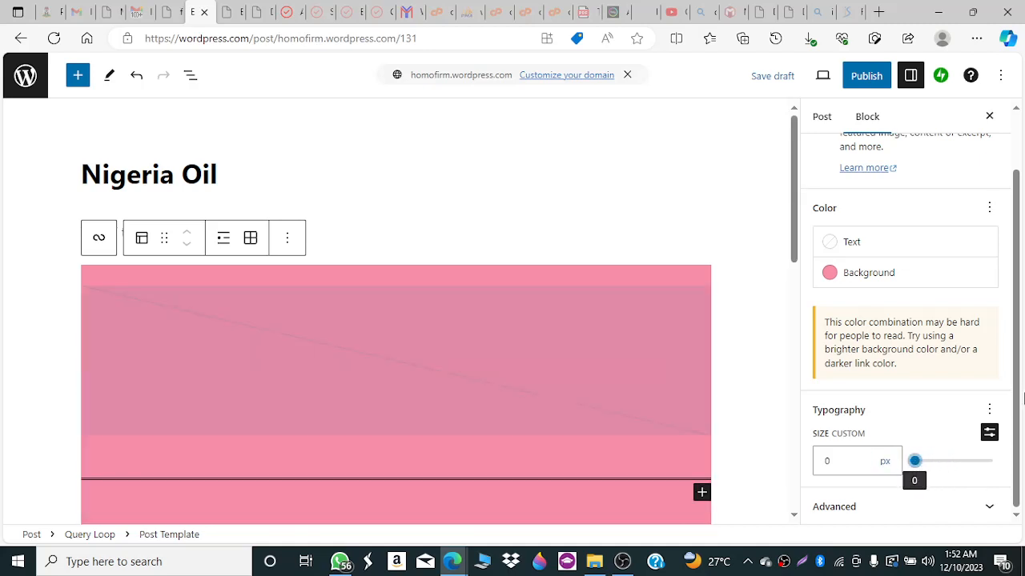
Expand the Post Template block's Advanced settings and name the block "Social Media Share".
click(989, 504)
drag(1018, 388, 1020, 489)
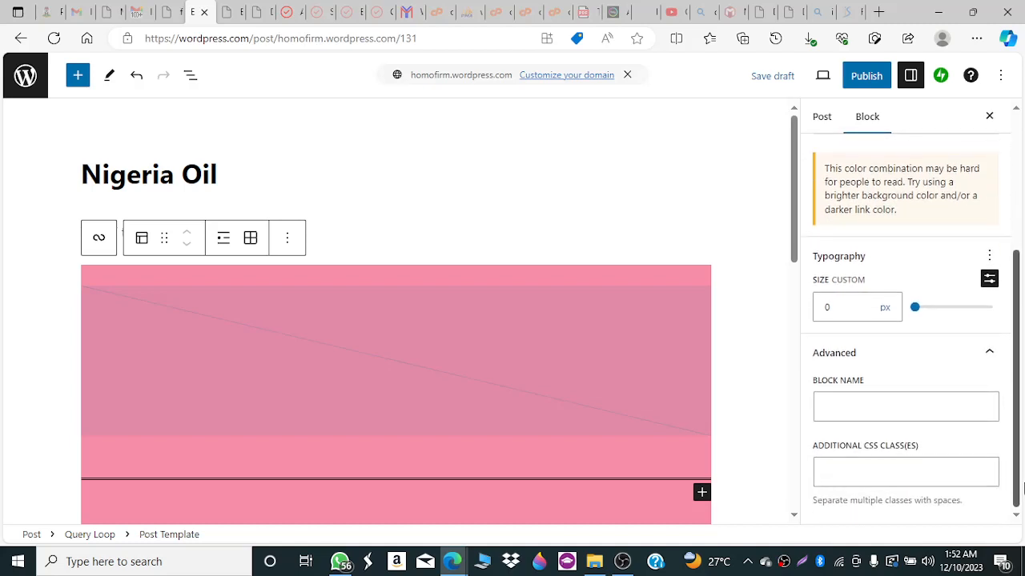
click(842, 414)
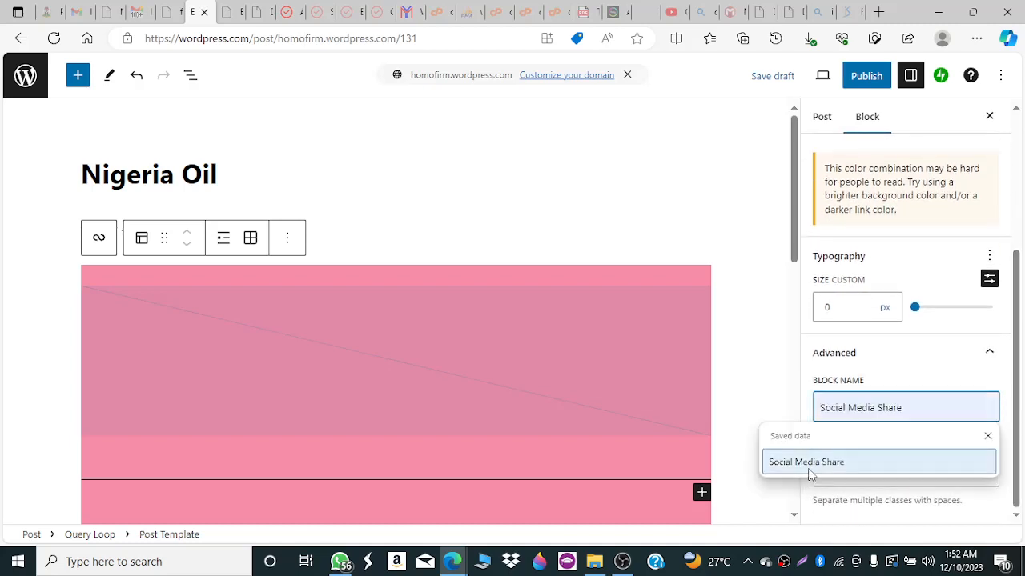
click(809, 463)
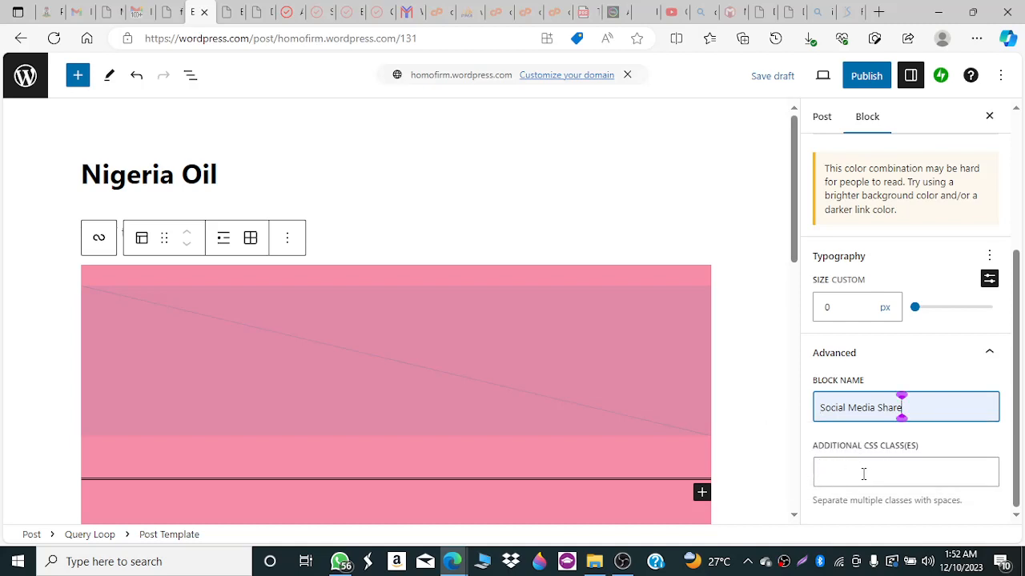
click(832, 475)
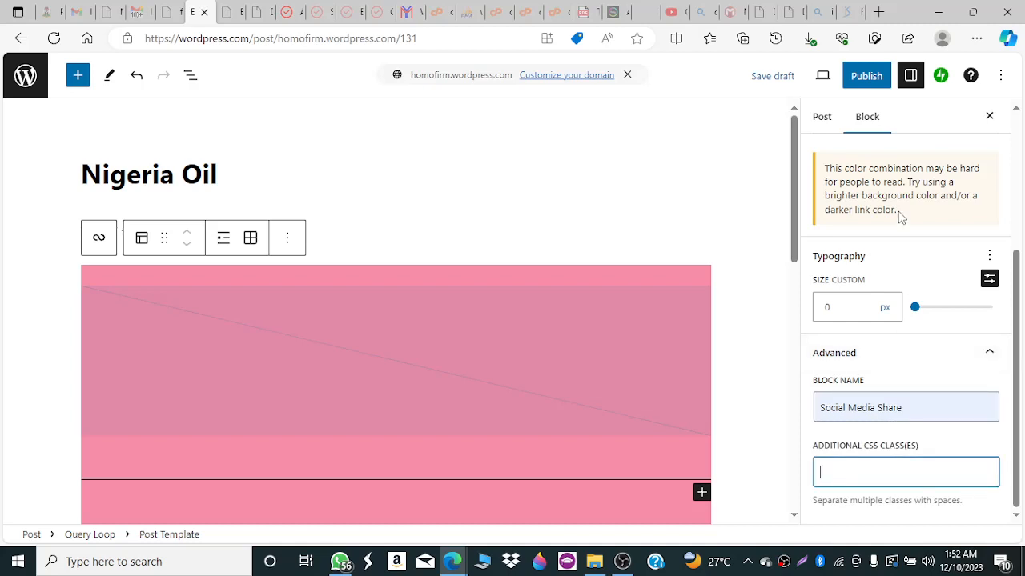
Search the blocks for "colu" and insert a Columns block below the pink query pattern.
drag(796, 199, 794, 474)
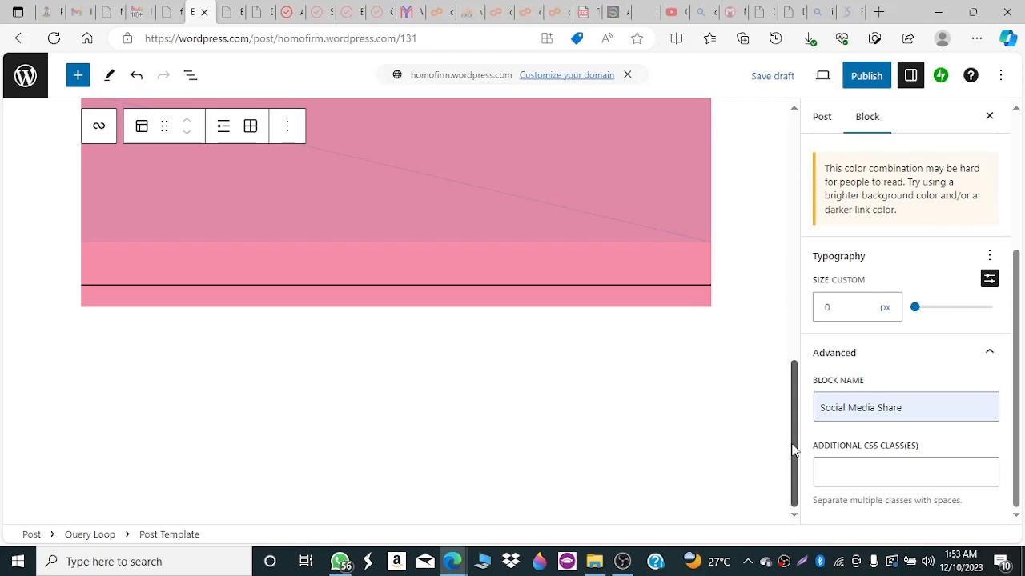
click(480, 344)
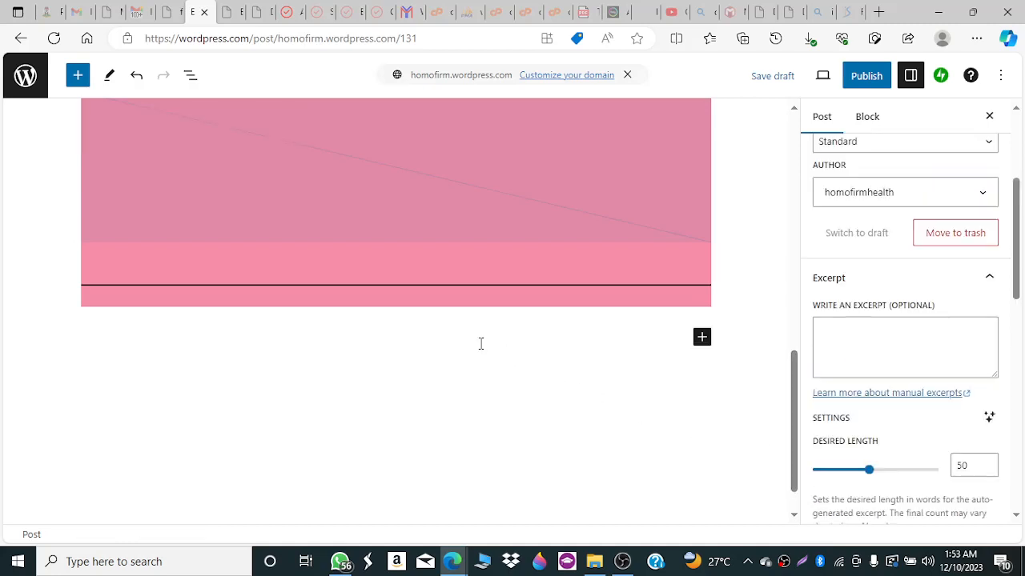
click(701, 338)
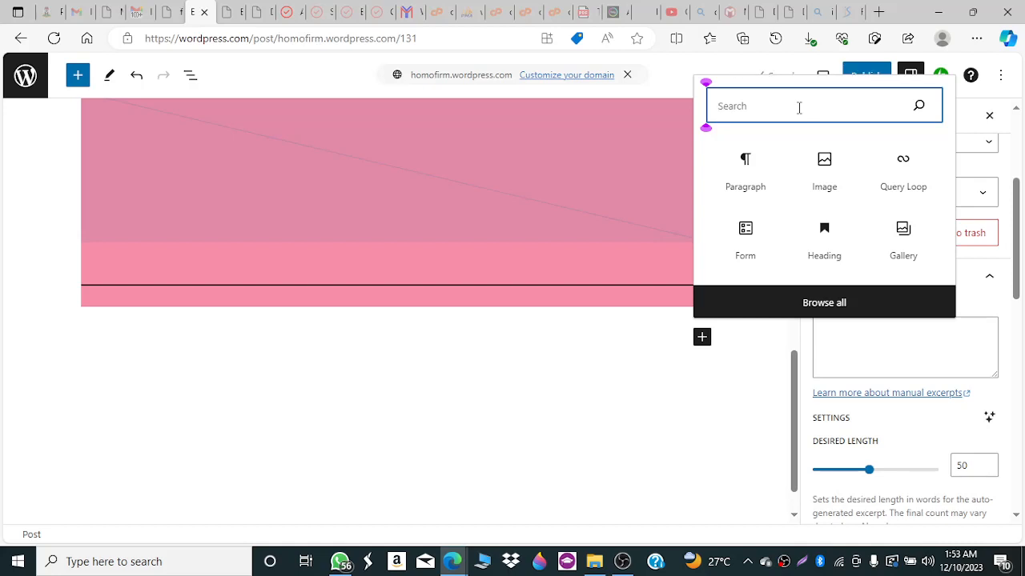
text(c)
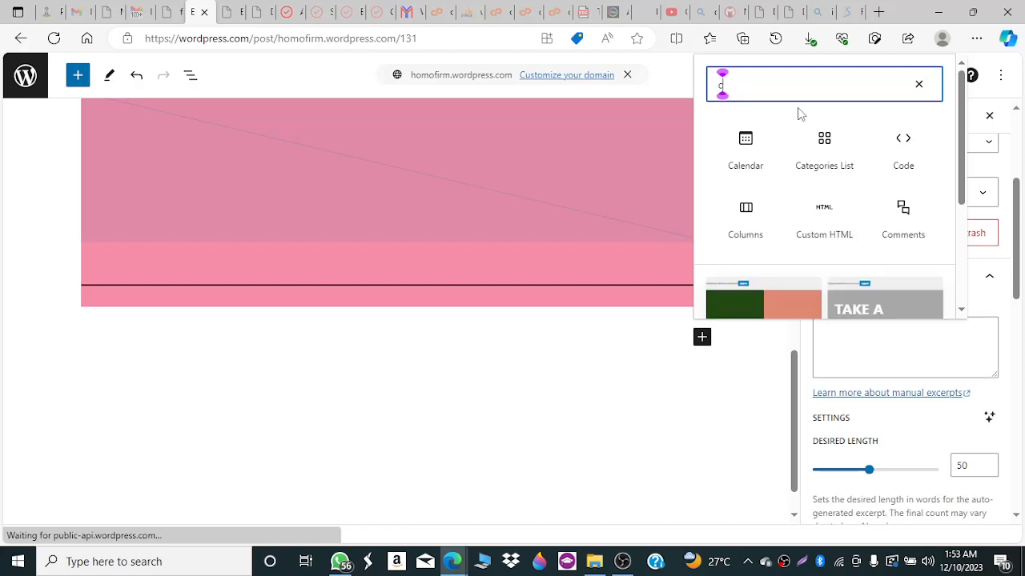
text(olu)
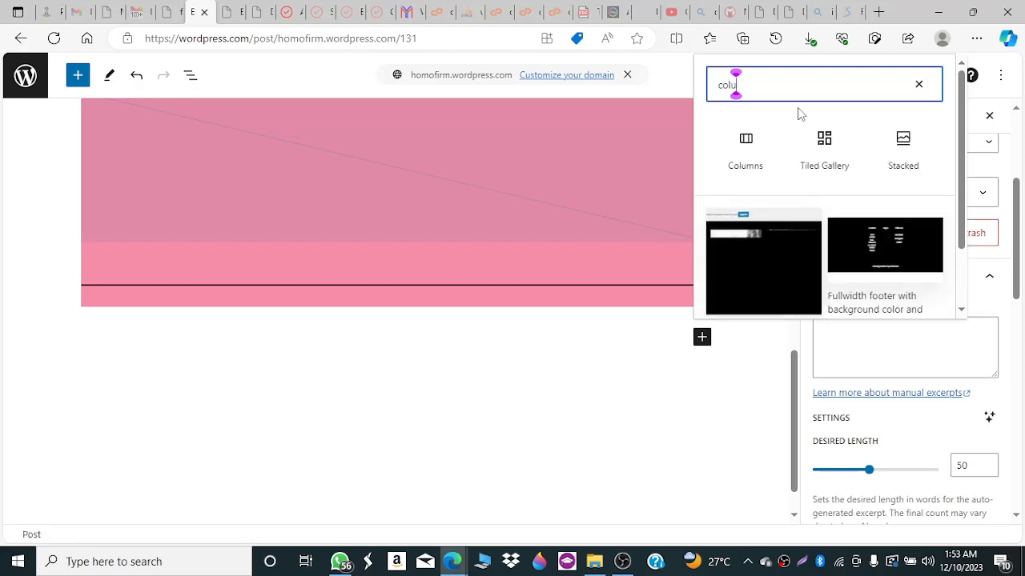
click(747, 151)
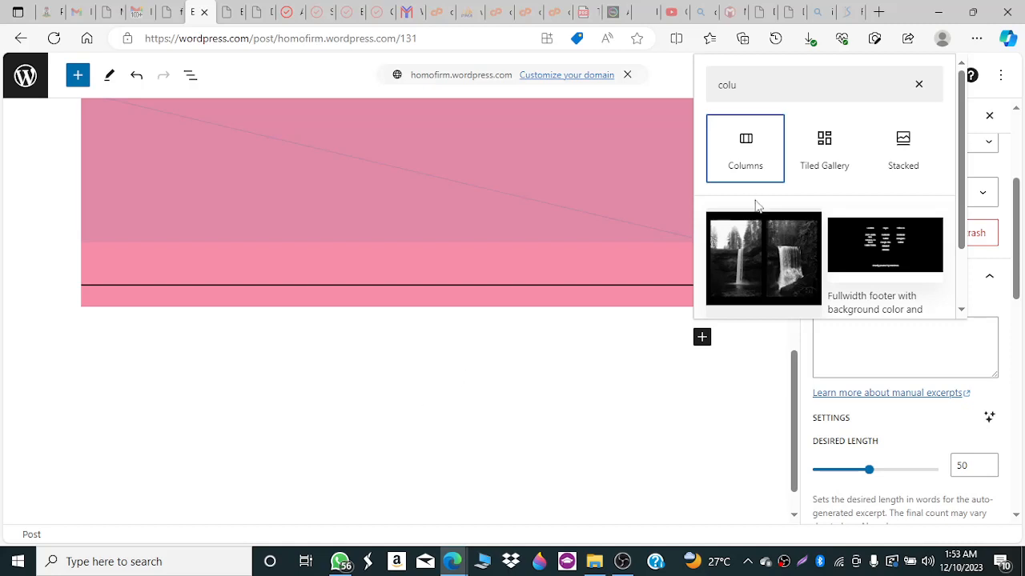
click(756, 150)
click(755, 149)
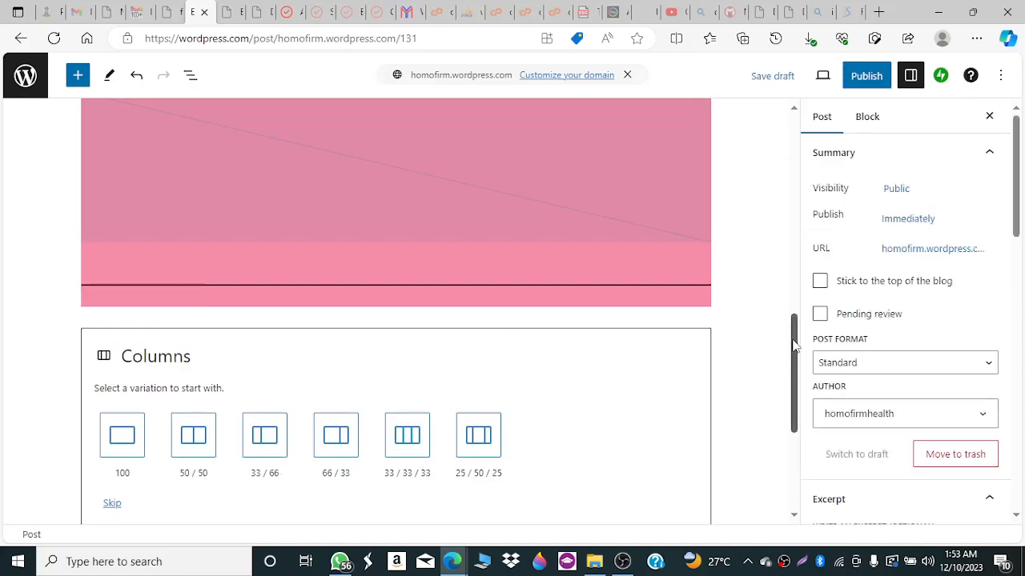
Choose the 25 / 50 / 25 column layout and insert an Image block in the first column.
mouse_move(792, 340)
mouse_down()
mouse_move(791, 418)
mouse_move(789, 346)
mouse_up()
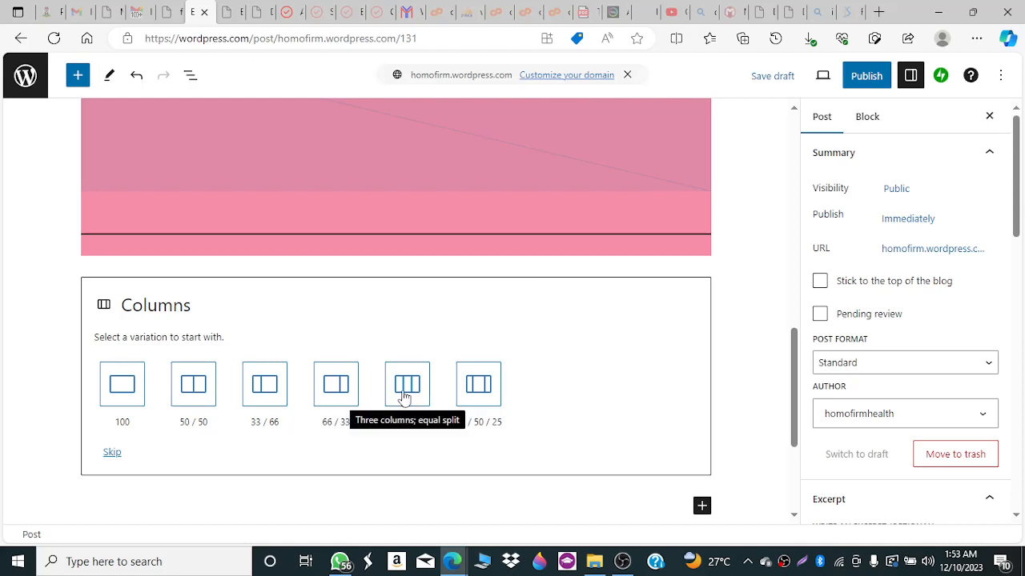
click(485, 389)
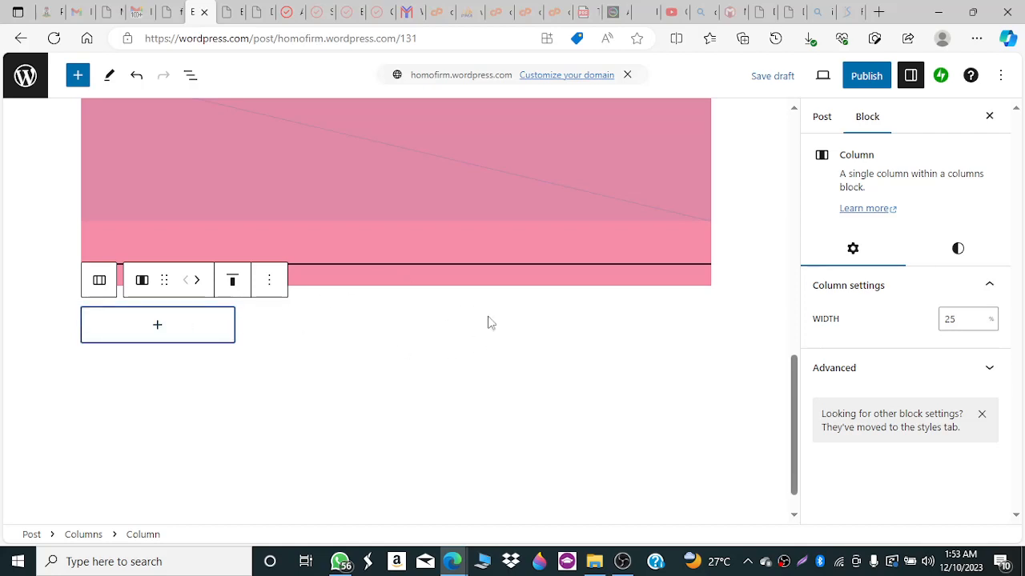
click(158, 327)
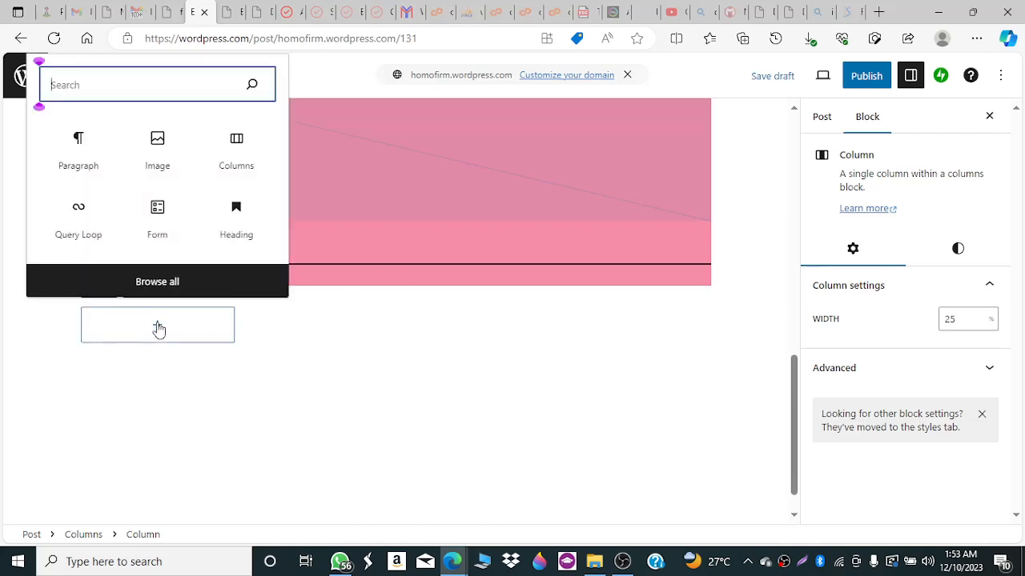
click(157, 151)
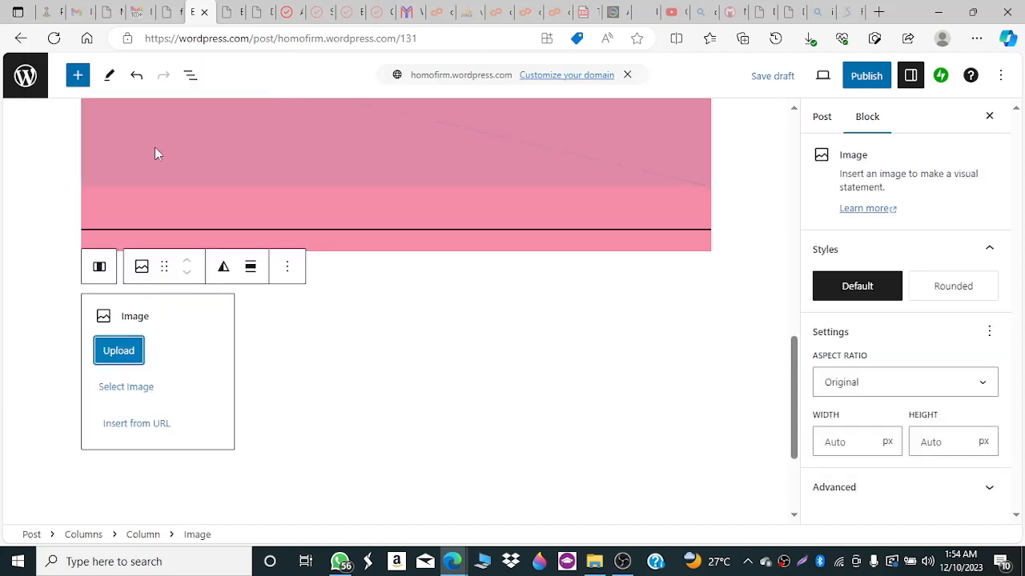
Look for an image in Google Photos for the Image block, checking the photos and albums views, and close the media selection.
click(126, 387)
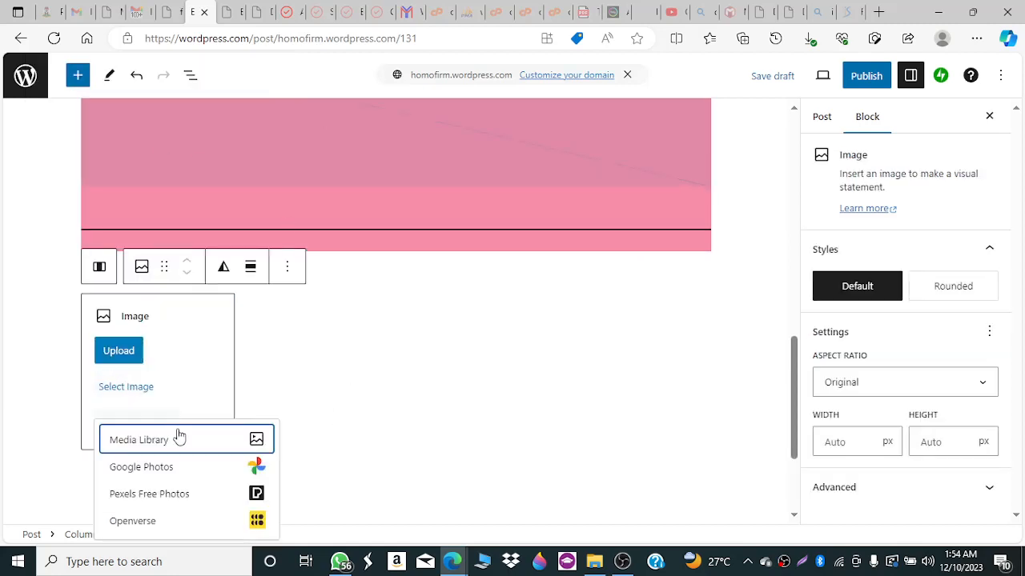
click(177, 467)
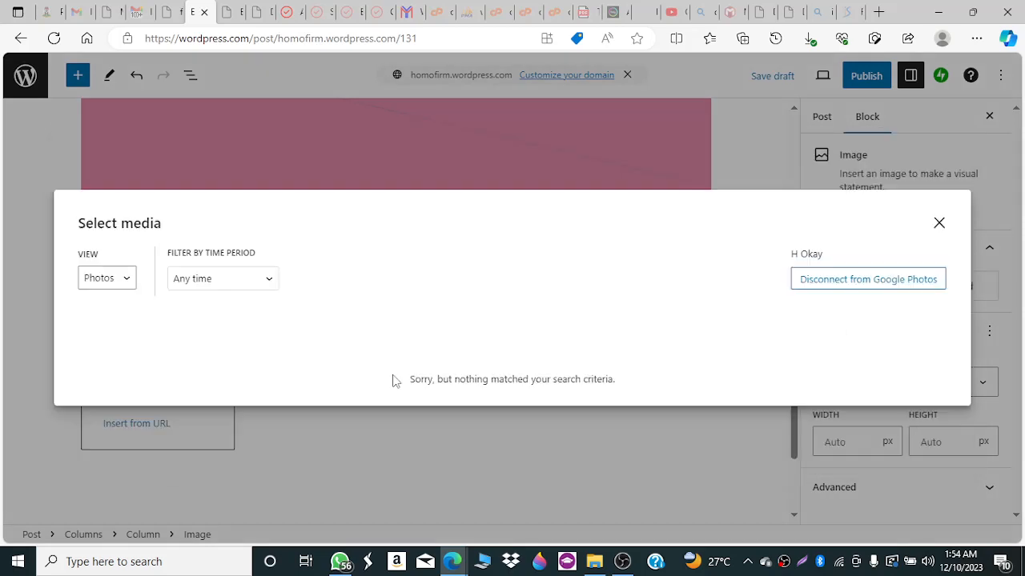
click(213, 287)
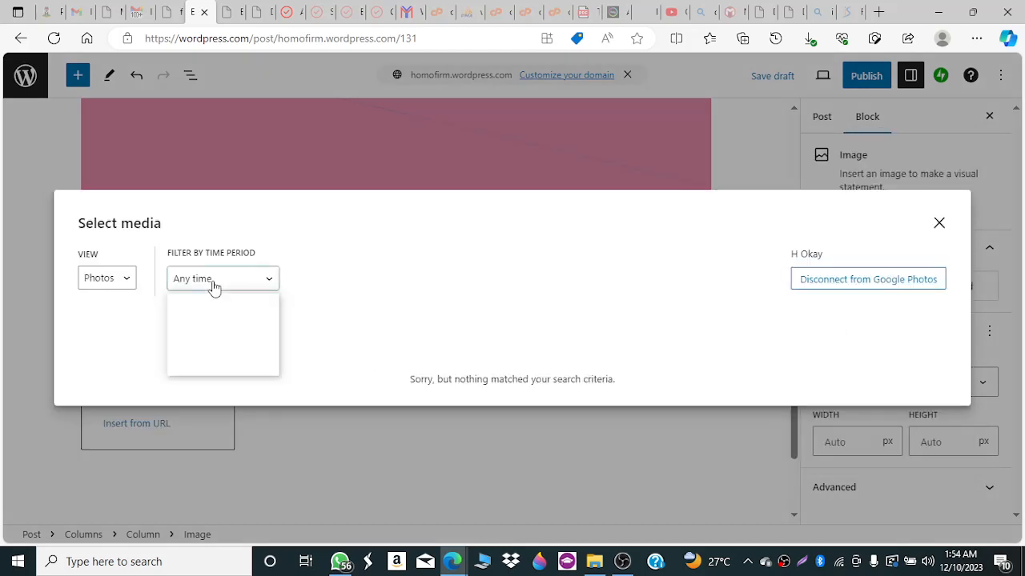
click(126, 276)
click(120, 312)
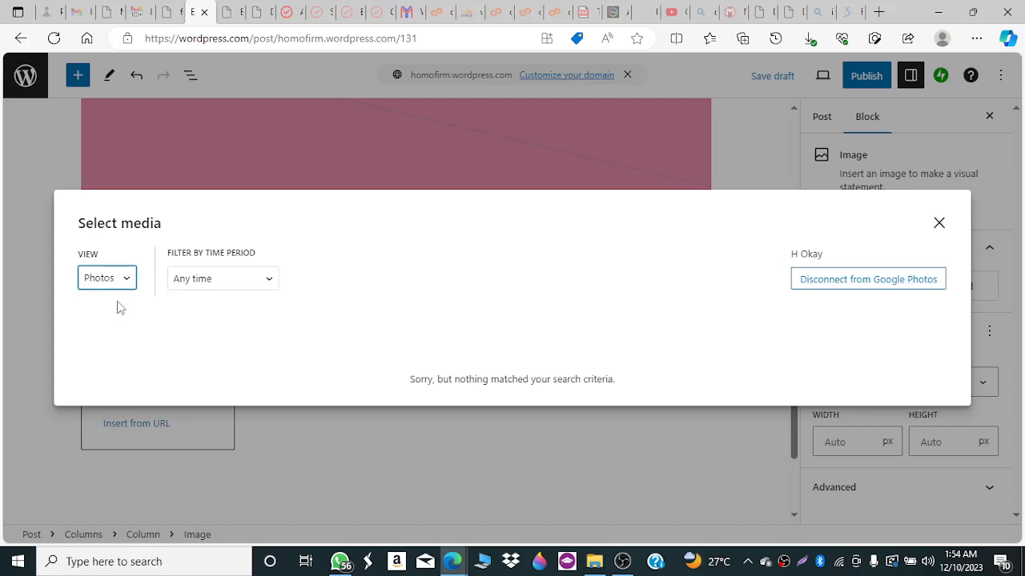
click(124, 291)
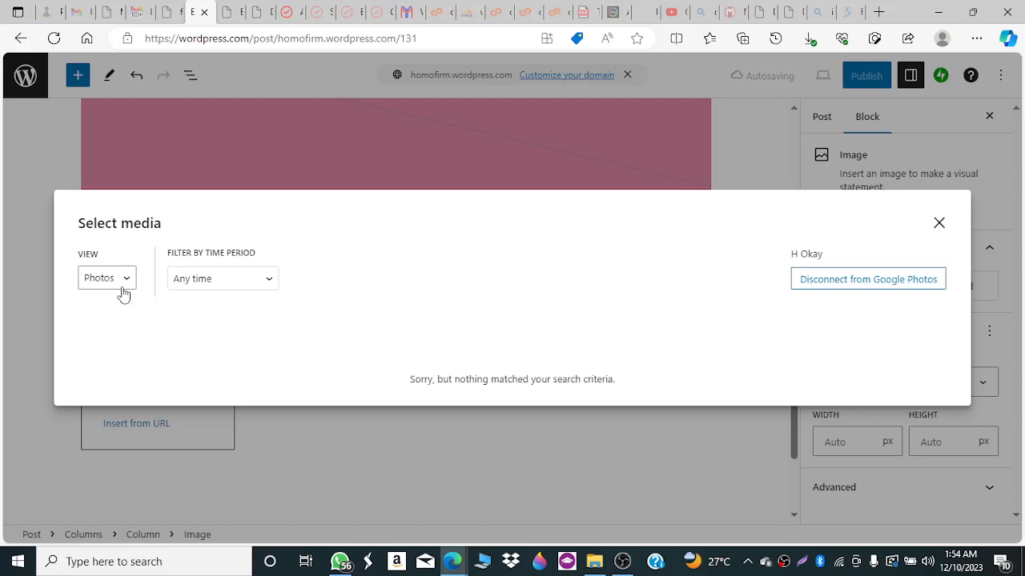
click(121, 288)
click(121, 313)
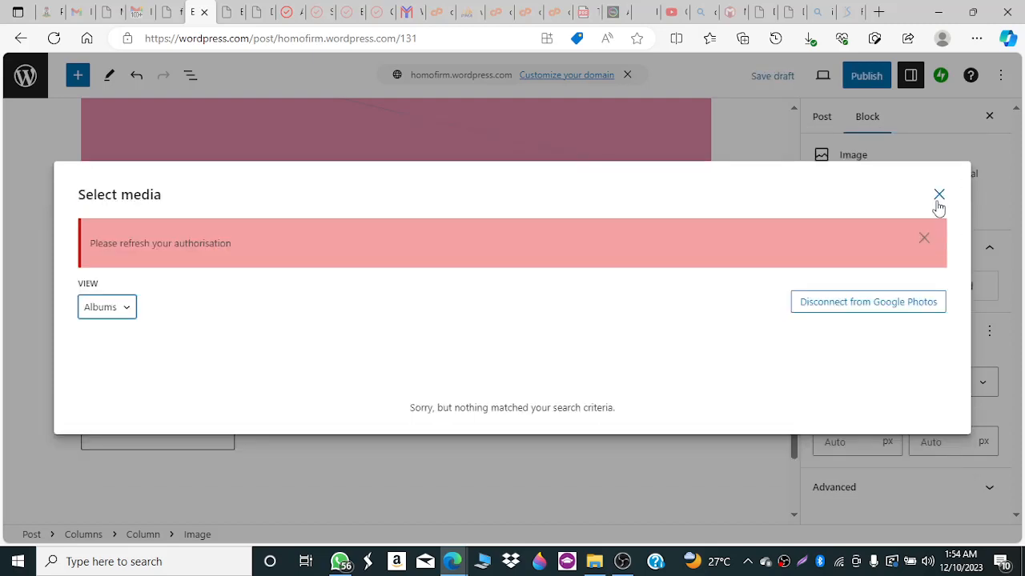
click(939, 195)
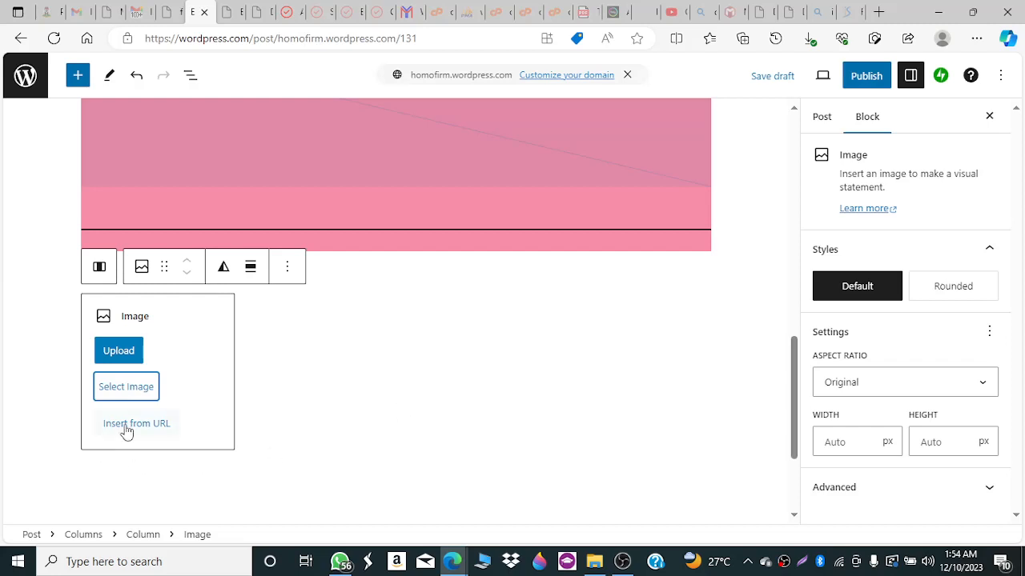
Try to upload the "desert banana" picture from the Downloads folder into the Image block.
click(127, 352)
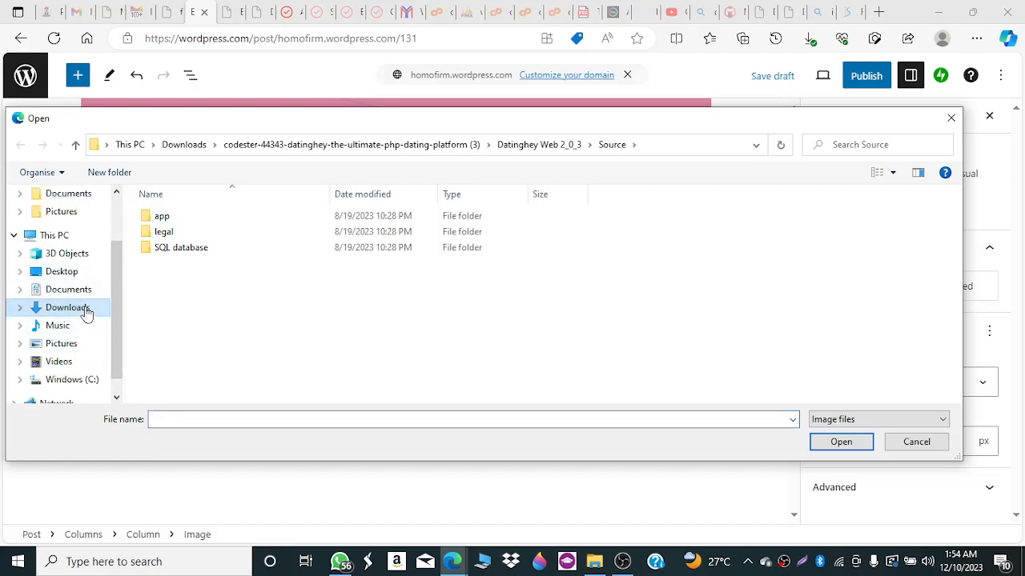
click(85, 309)
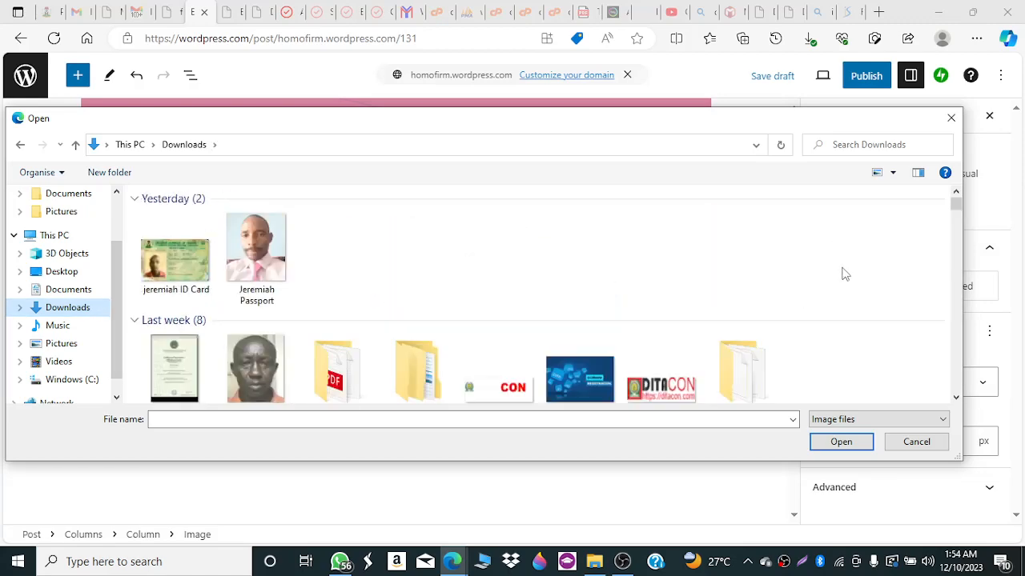
mouse_move(956, 203)
mouse_down()
mouse_move(956, 232)
mouse_move(954, 219)
mouse_up()
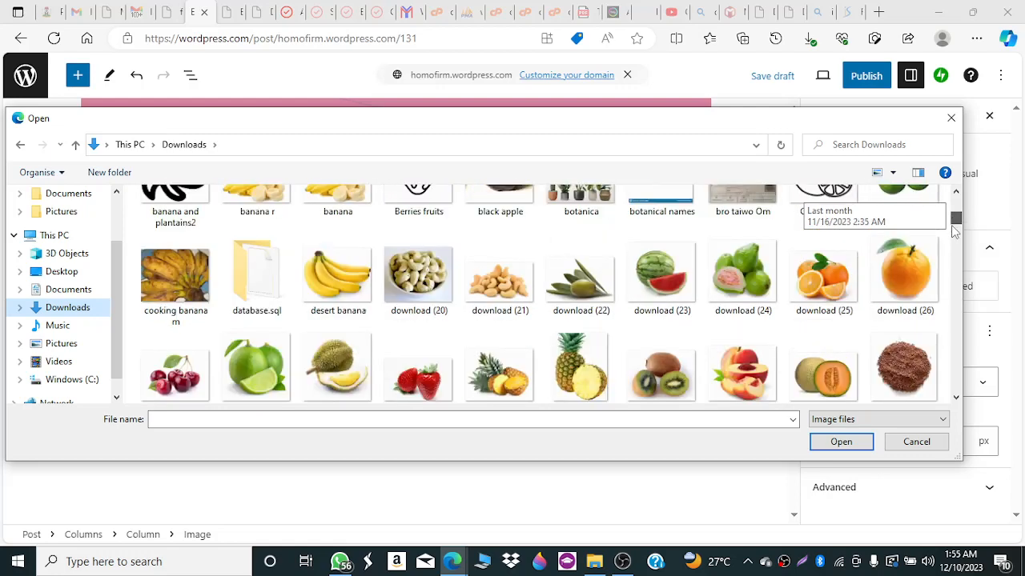
click(335, 298)
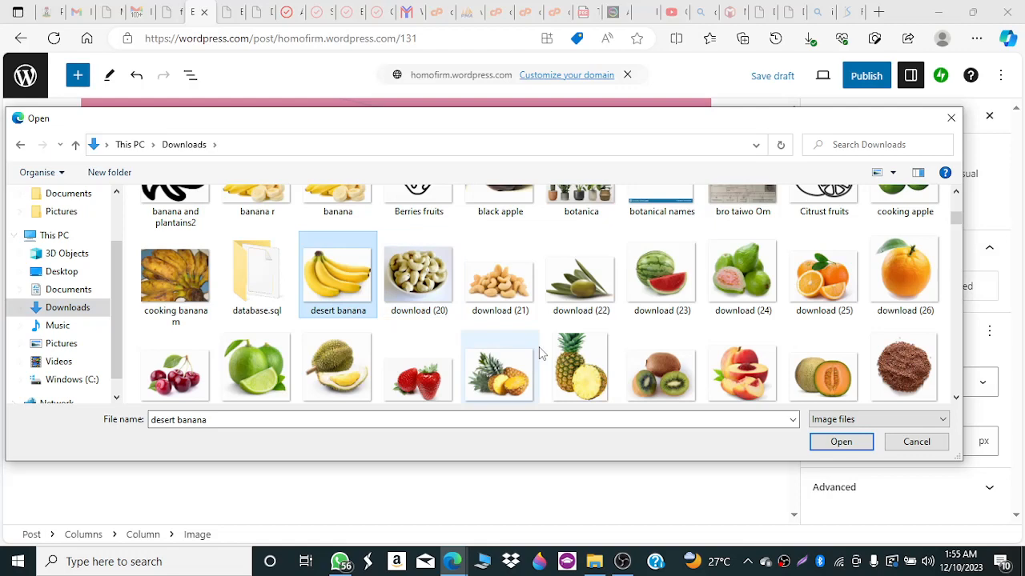
click(820, 438)
click(820, 441)
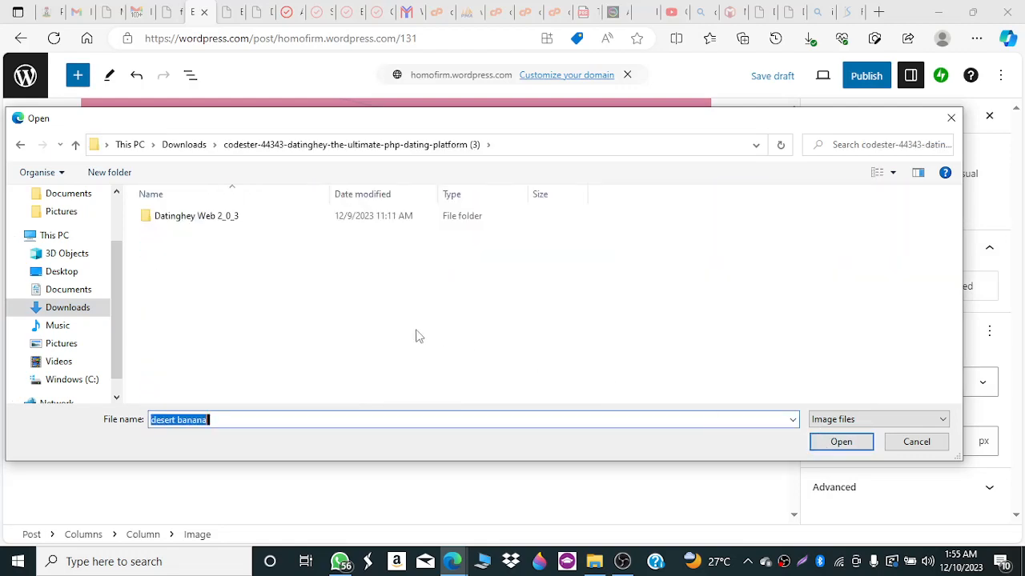
Upload the cookie picture "download (19)" from the Downloads folder into the first column's Image block.
click(68, 311)
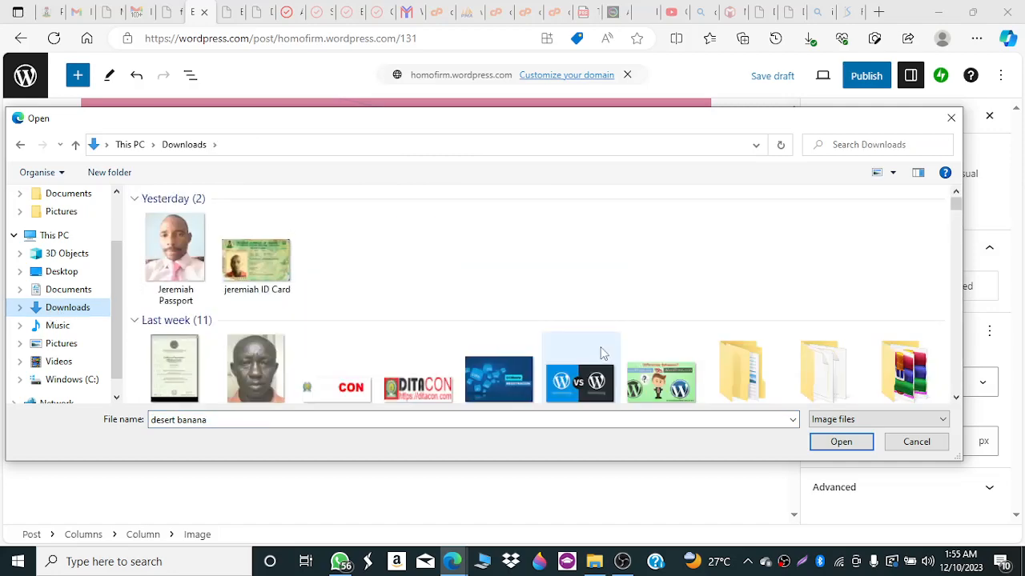
scroll(602, 353, down, 3)
drag(956, 210, 963, 268)
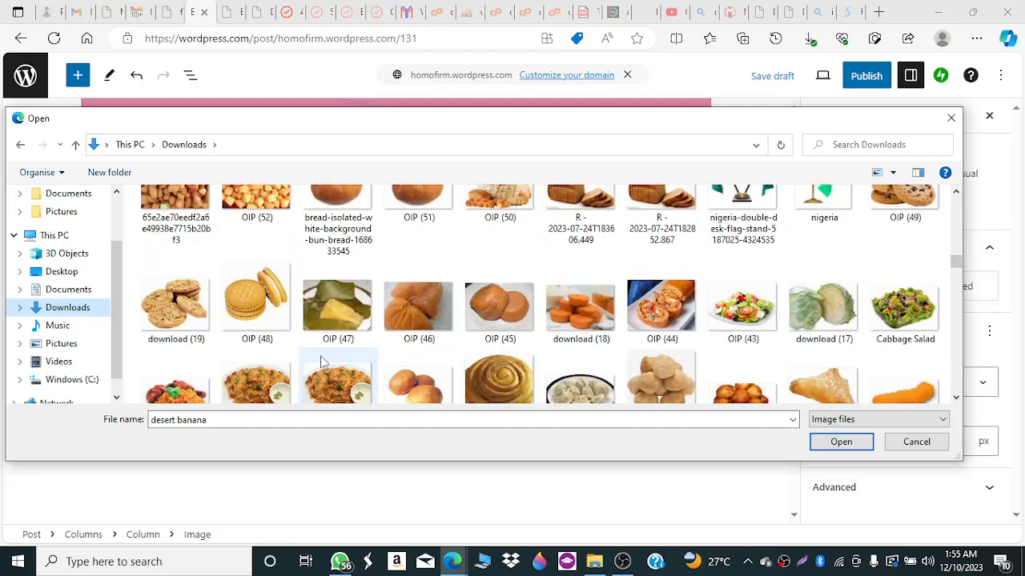
click(186, 322)
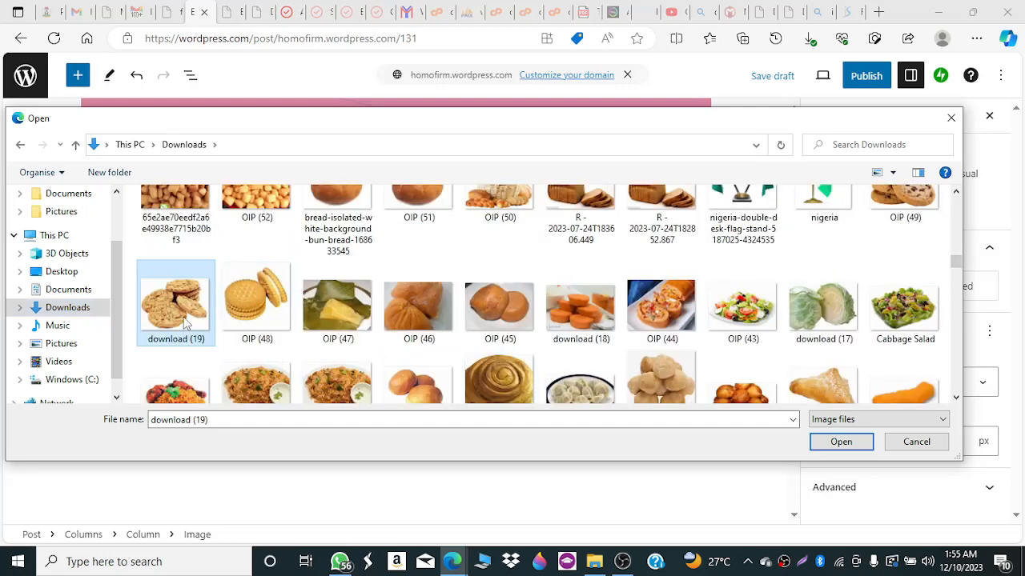
double_click(186, 322)
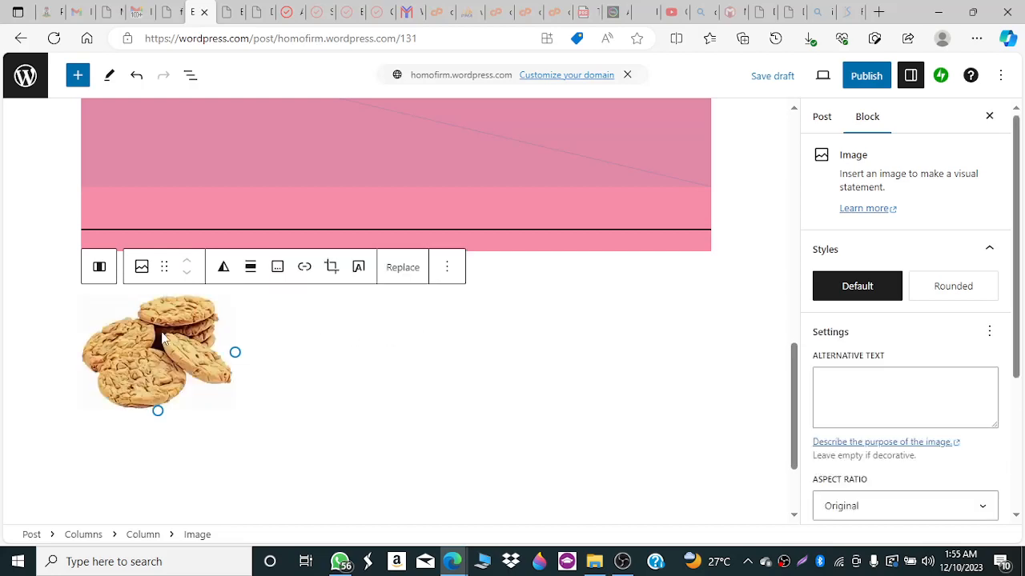
Enlarge the cookie image in the first column proportionally so it extends well across the middle column.
click(180, 344)
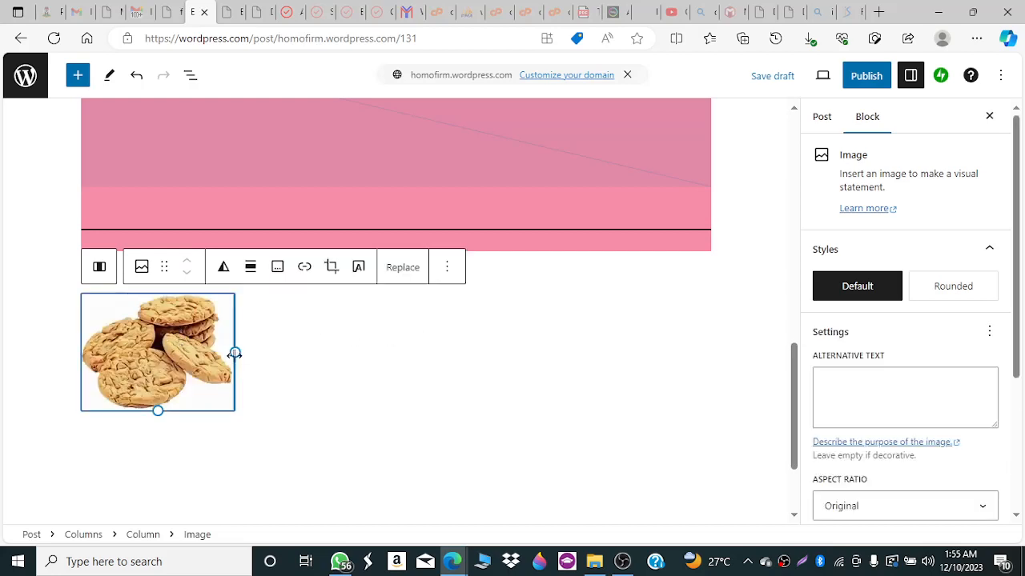
drag(235, 354, 279, 366)
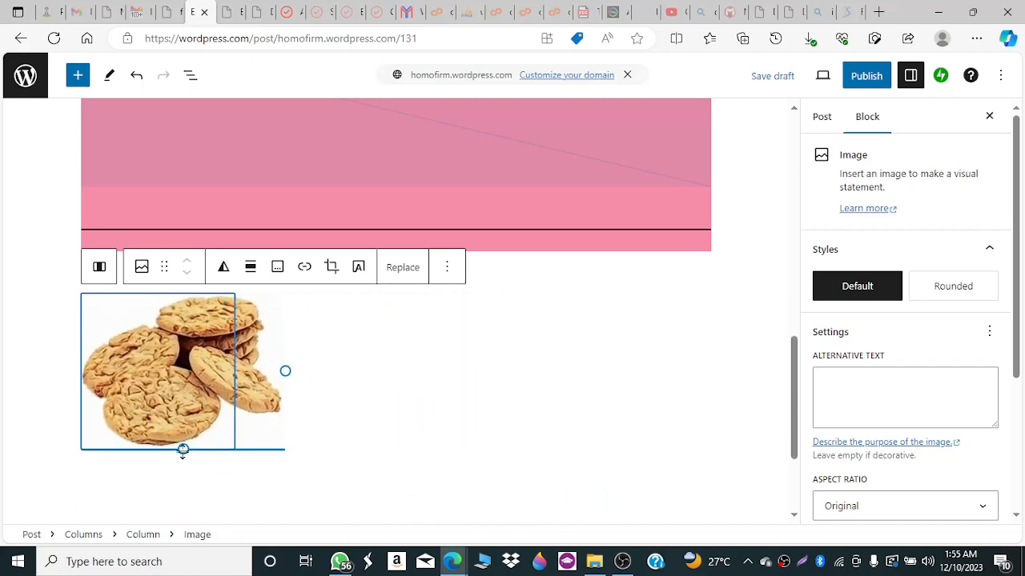
drag(184, 448, 218, 560)
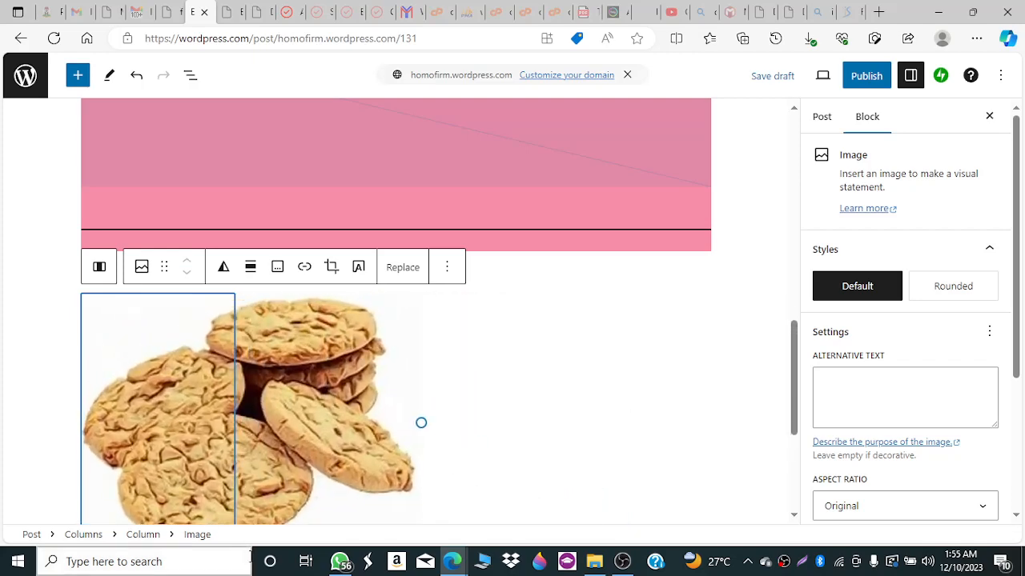
Set the vertical alignment of the 50% middle column to Align middle.
click(255, 391)
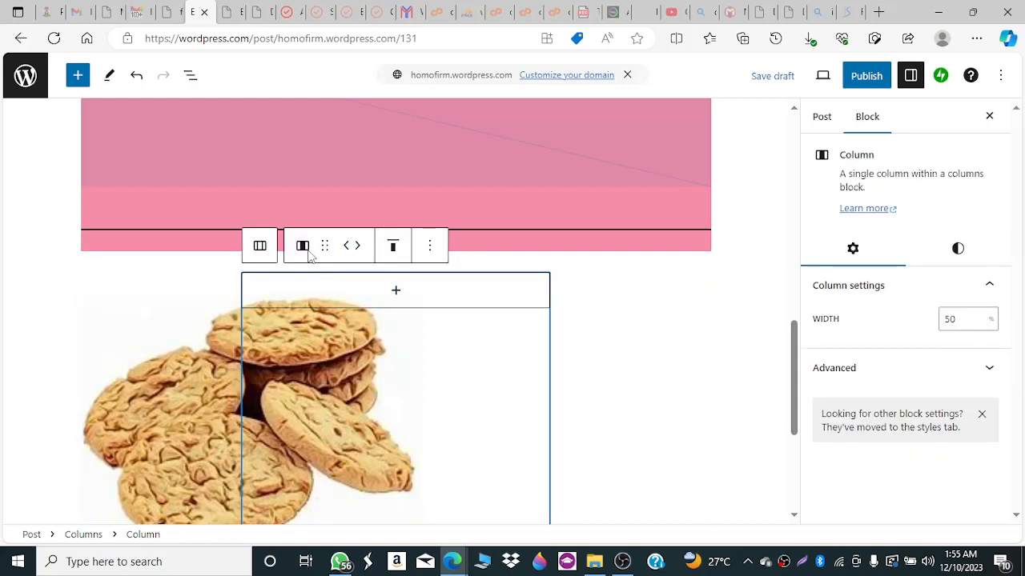
click(391, 258)
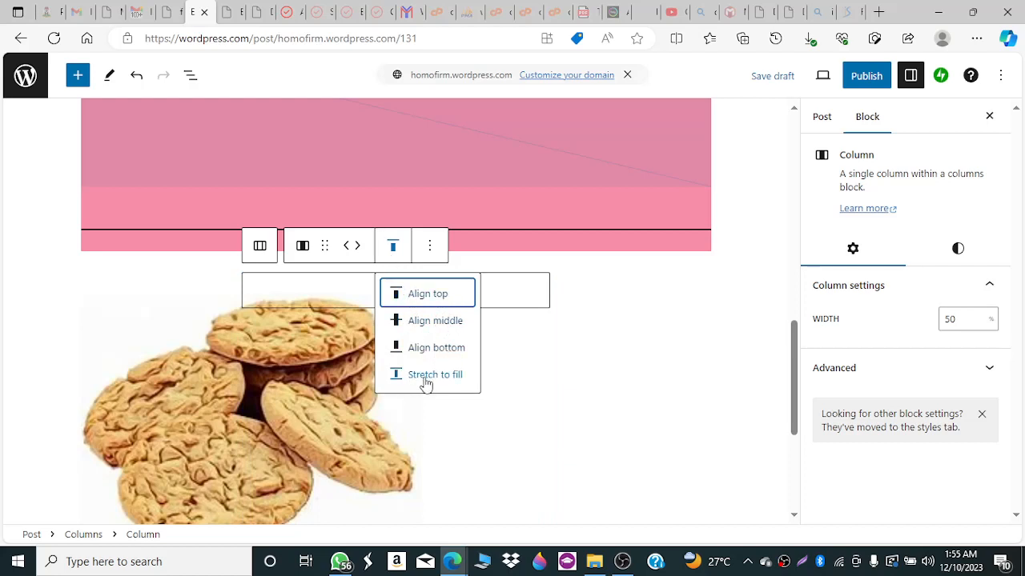
click(428, 323)
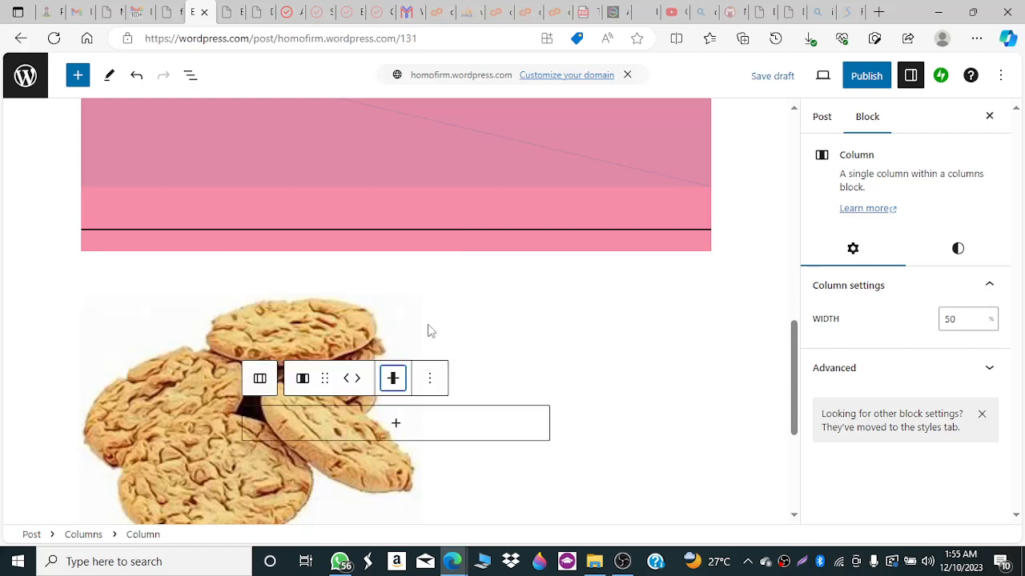
click(392, 379)
Insert a Form block in the middle column and deselect it.
click(393, 425)
click(395, 423)
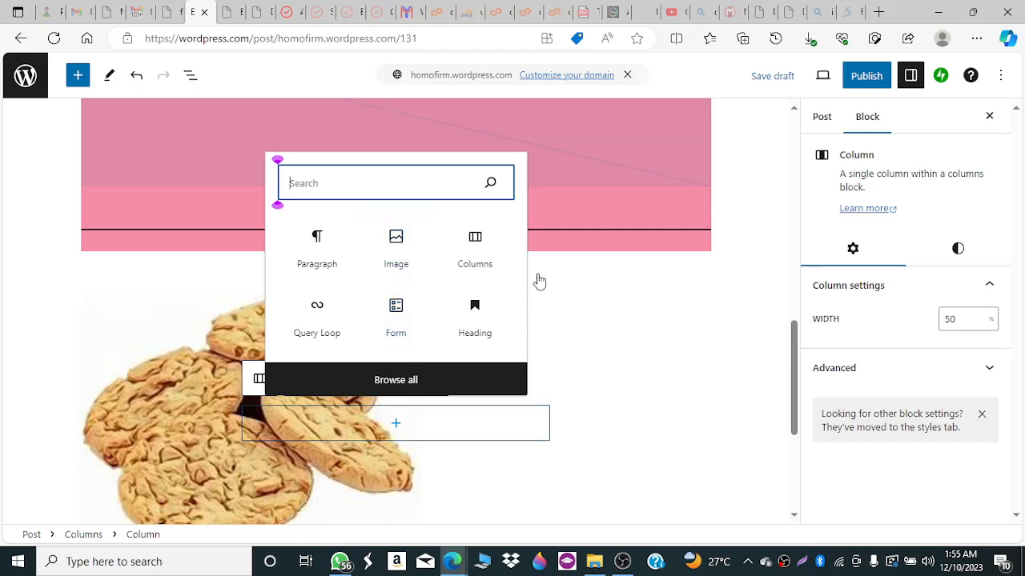
click(560, 322)
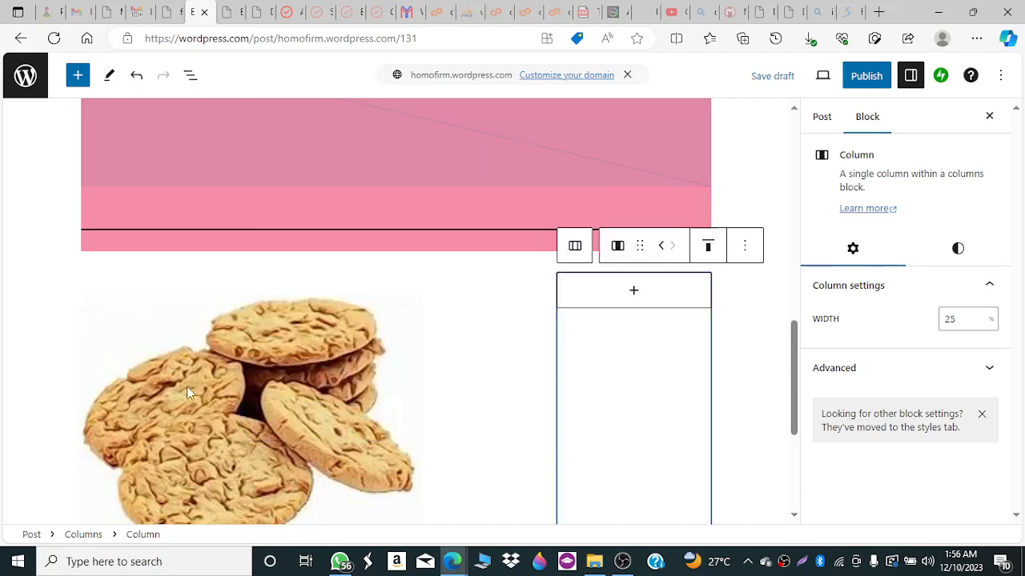
click(230, 395)
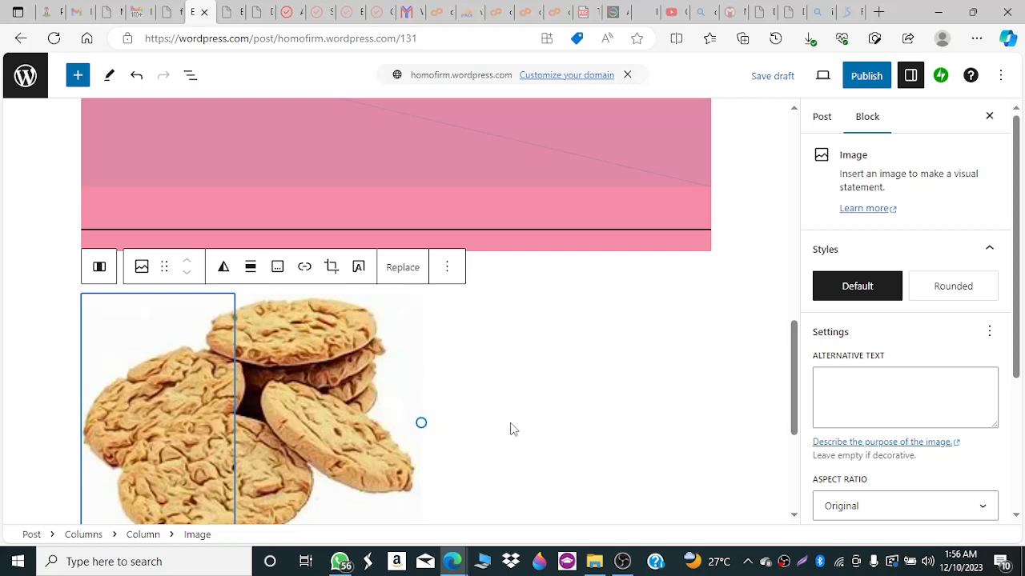
click(477, 421)
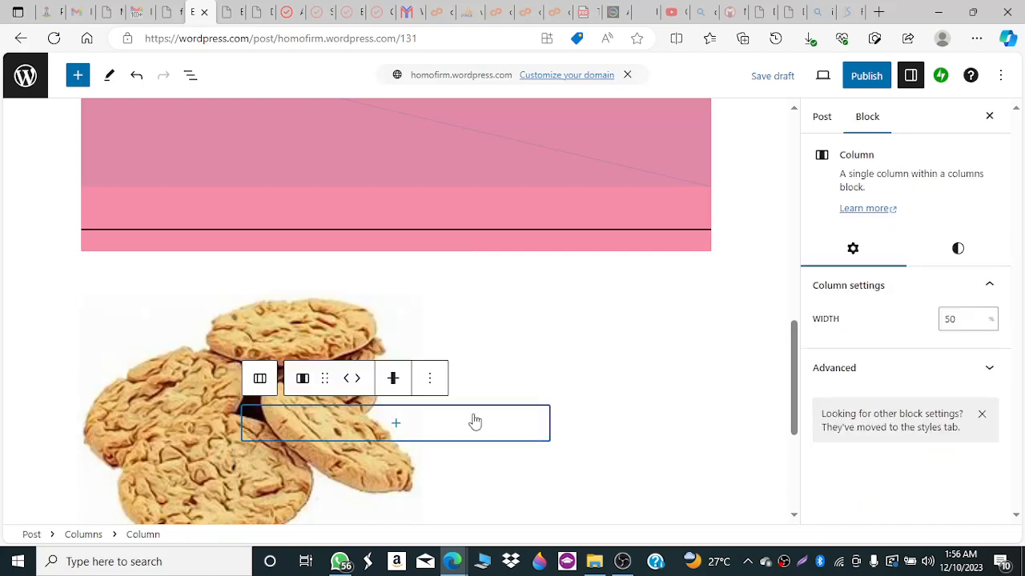
click(395, 426)
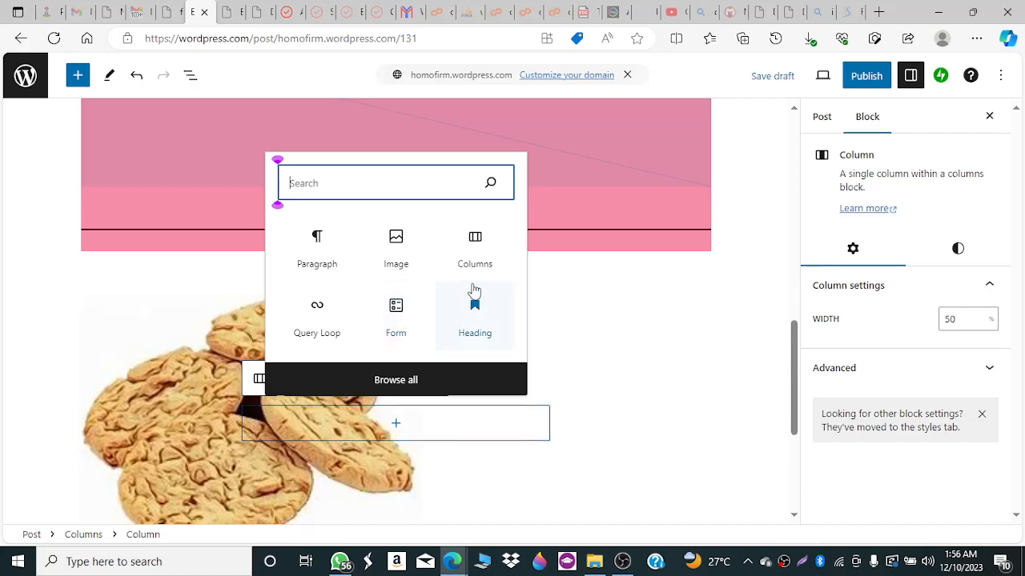
click(403, 328)
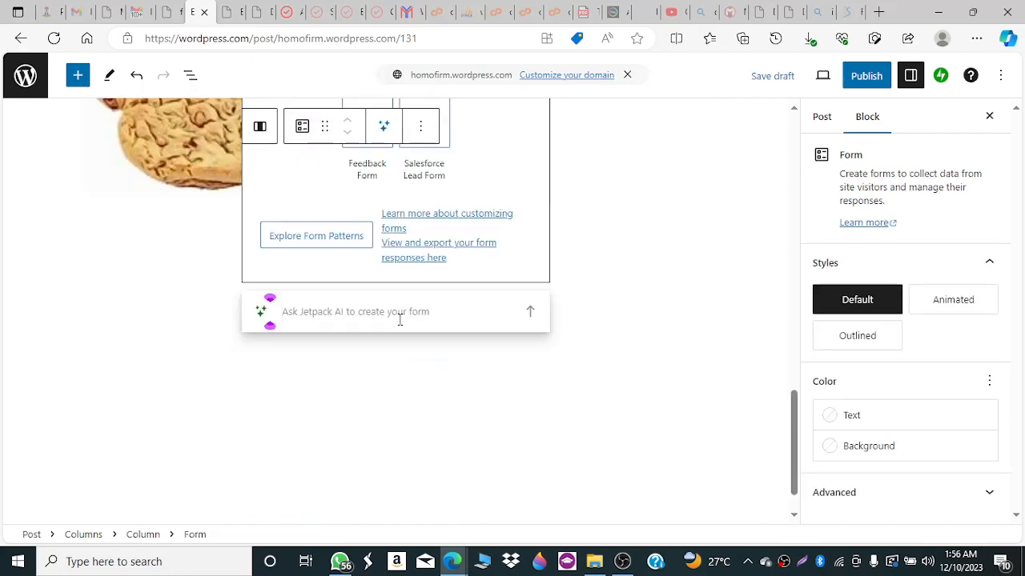
click(557, 362)
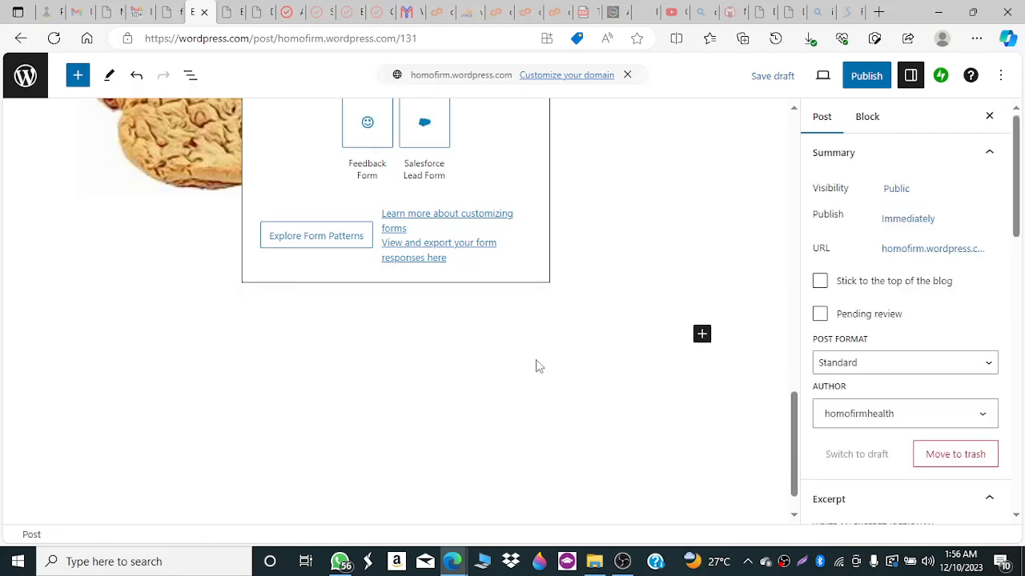
Add a paragraph reading "jaknscklA< Sjxknbsuijkm< m jn iu huiokj" below the columns, followed by a second paragraph reading "mbk njkao,".
click(699, 341)
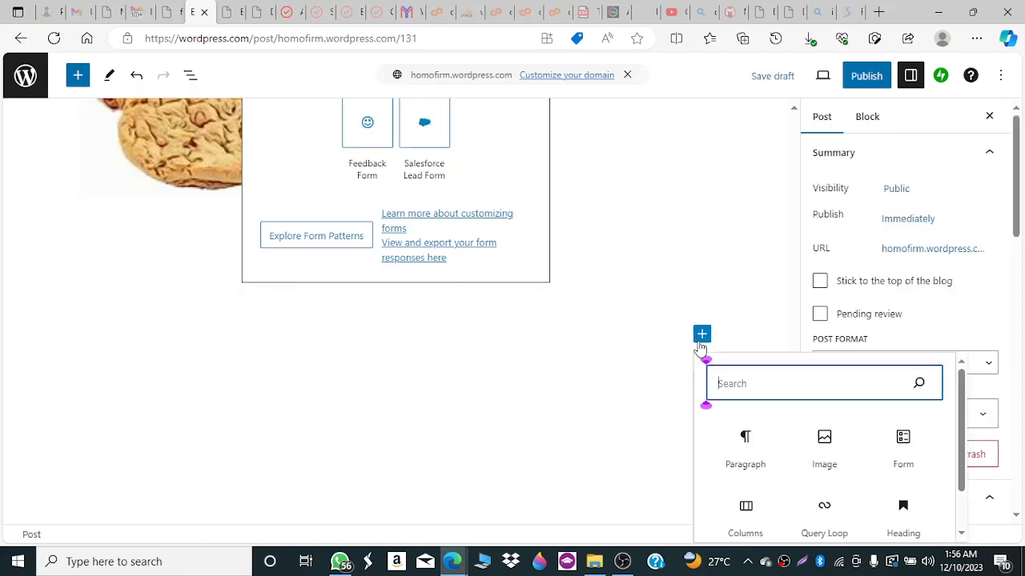
click(759, 458)
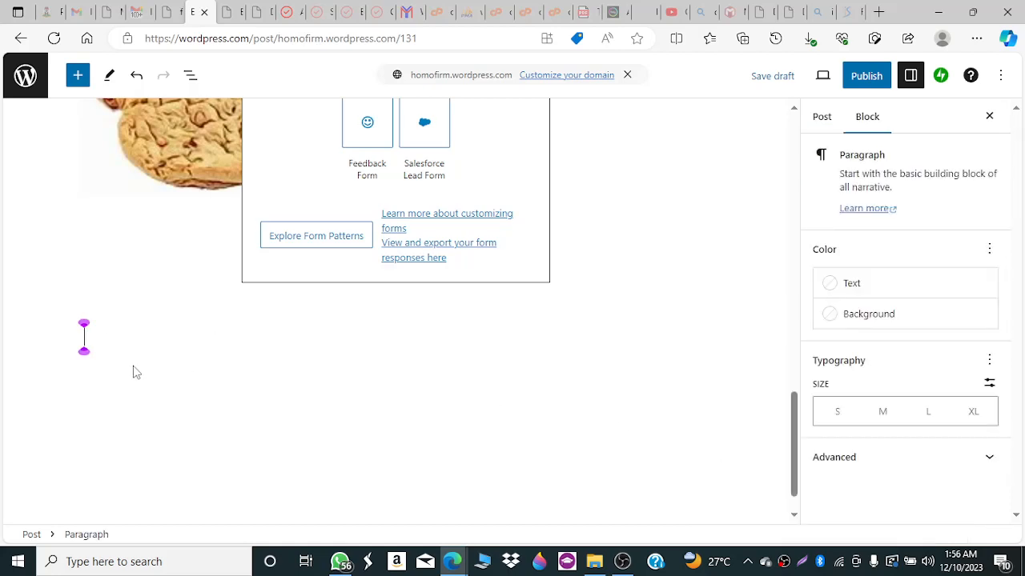
text(jaknscklA< Sjxknbsuijkm< m)
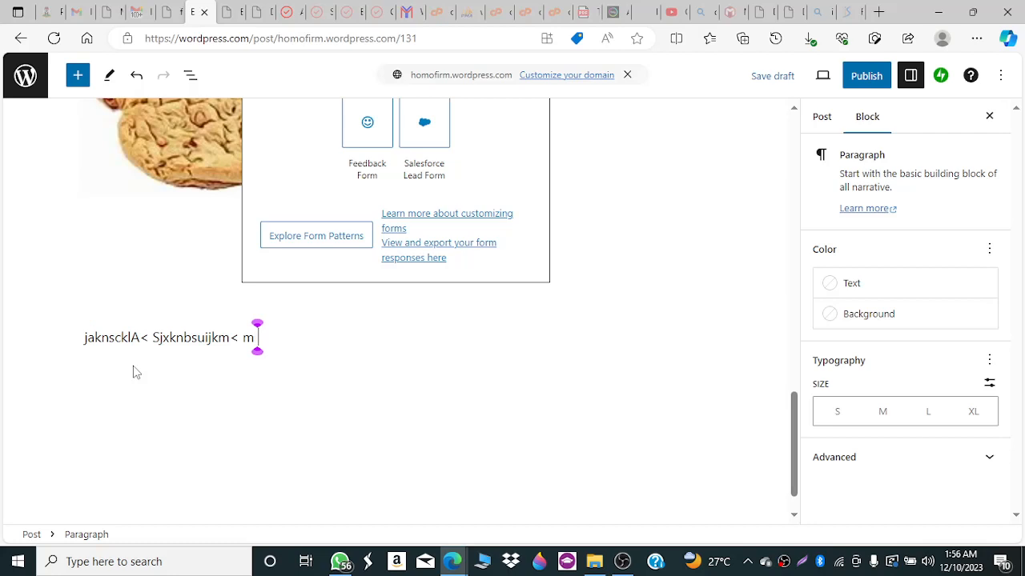
text(jn iu huiokj)
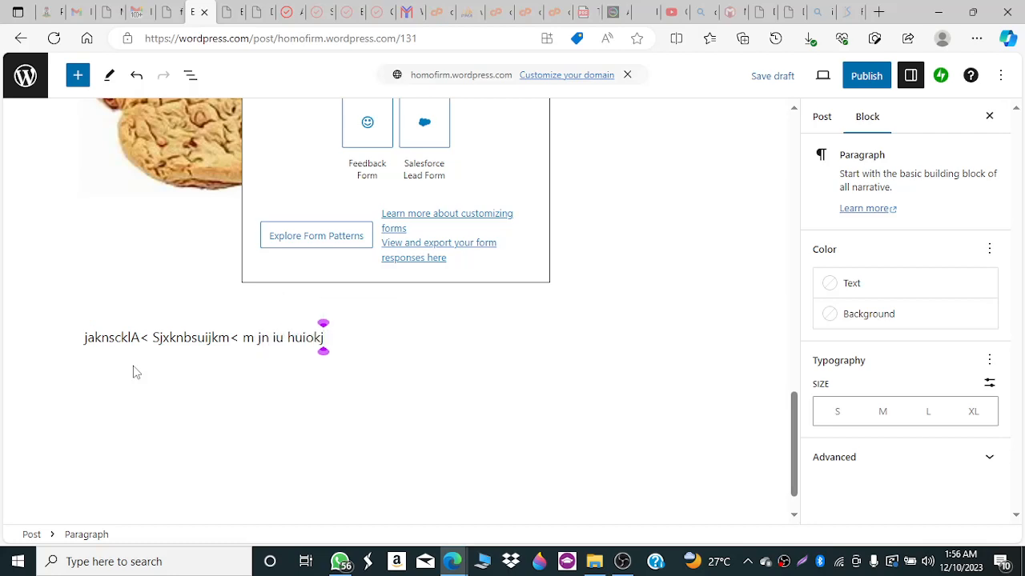
key(Return)
text(mbk njkao,)
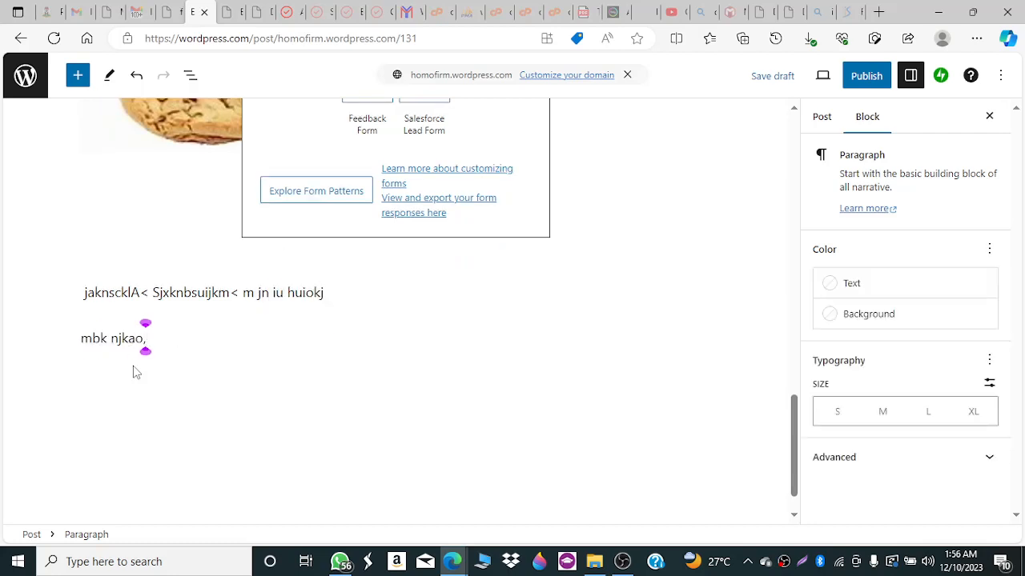
key(Return)
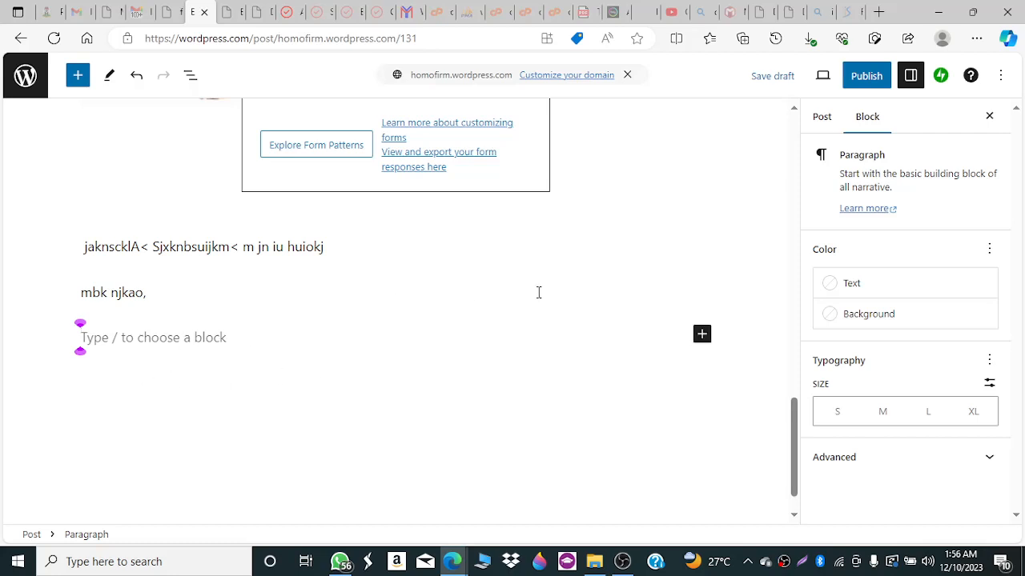
Insert a Form block below the paragraphs using the Salesforce Lead Form template and select its Job Title field.
click(702, 334)
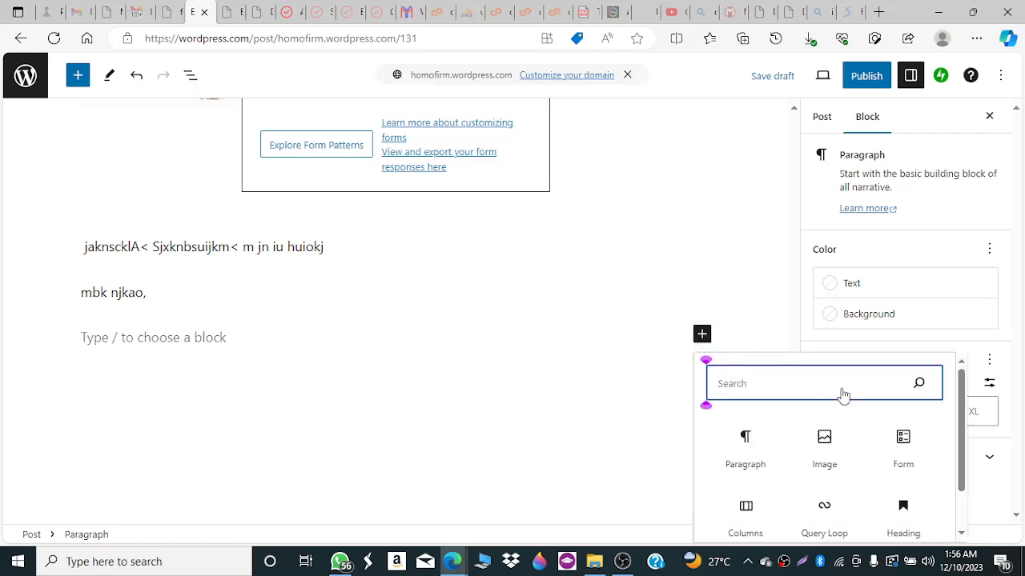
drag(962, 390, 962, 424)
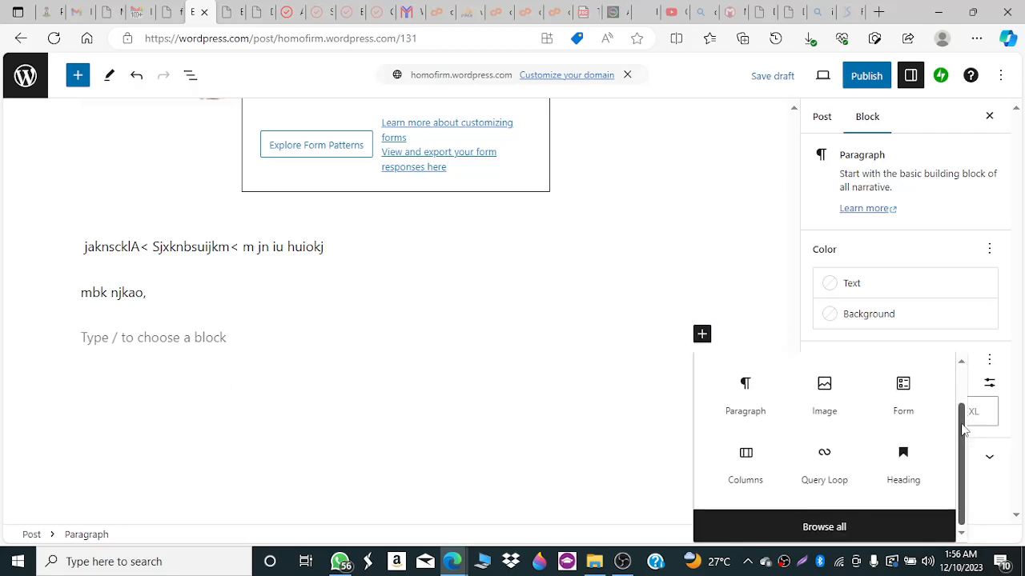
click(907, 399)
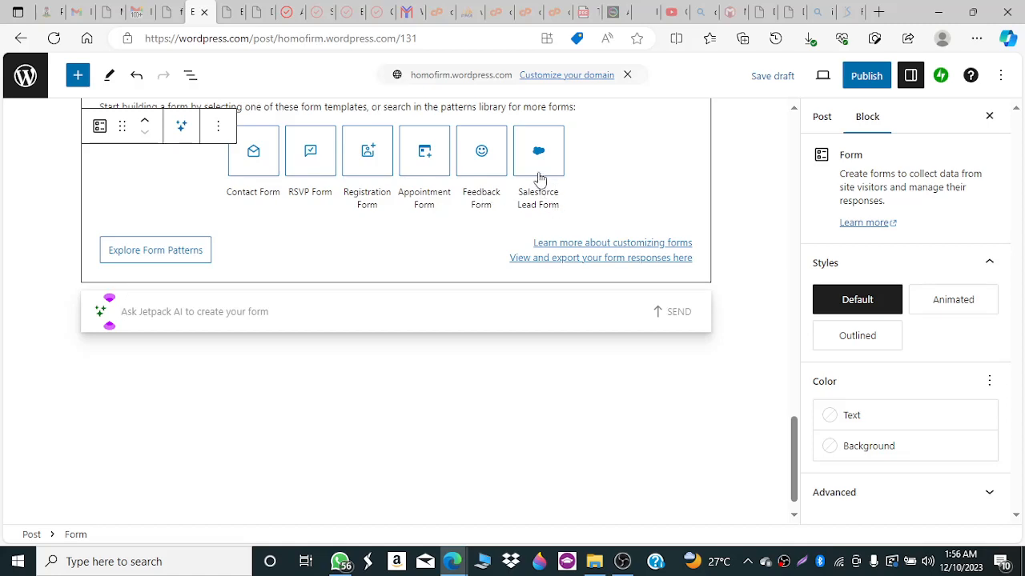
click(533, 170)
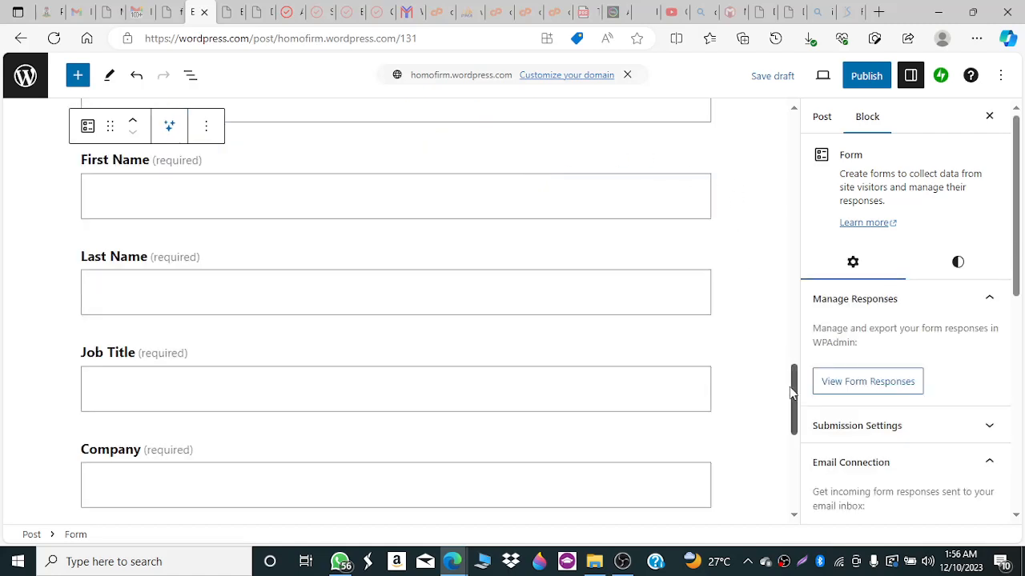
drag(796, 401, 800, 428)
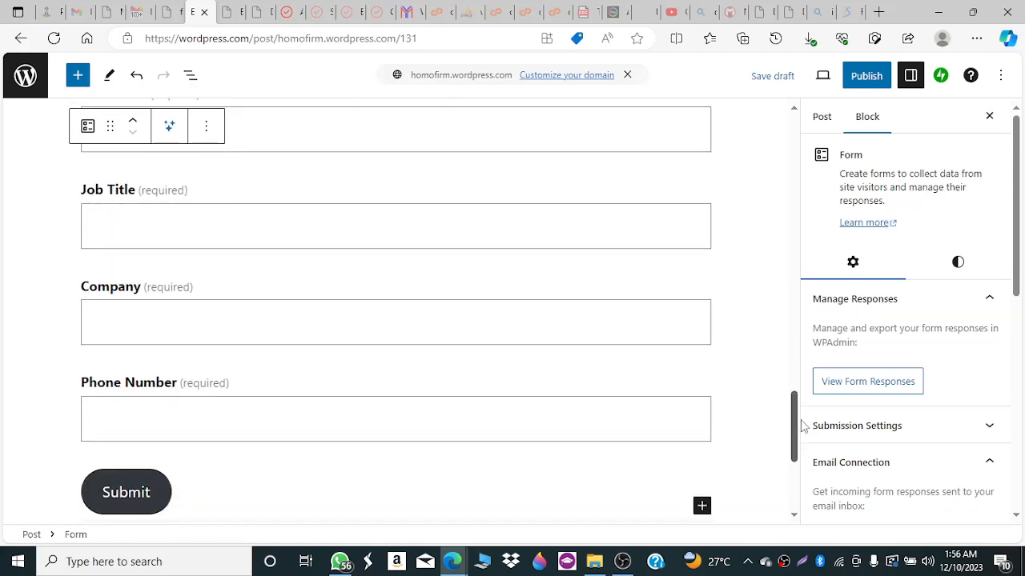
click(479, 300)
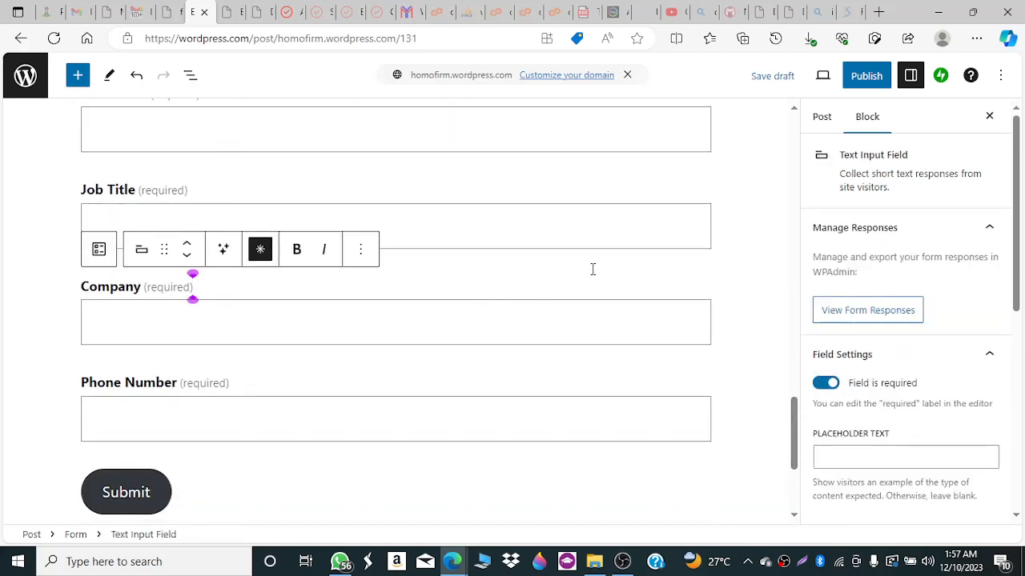
click(650, 200)
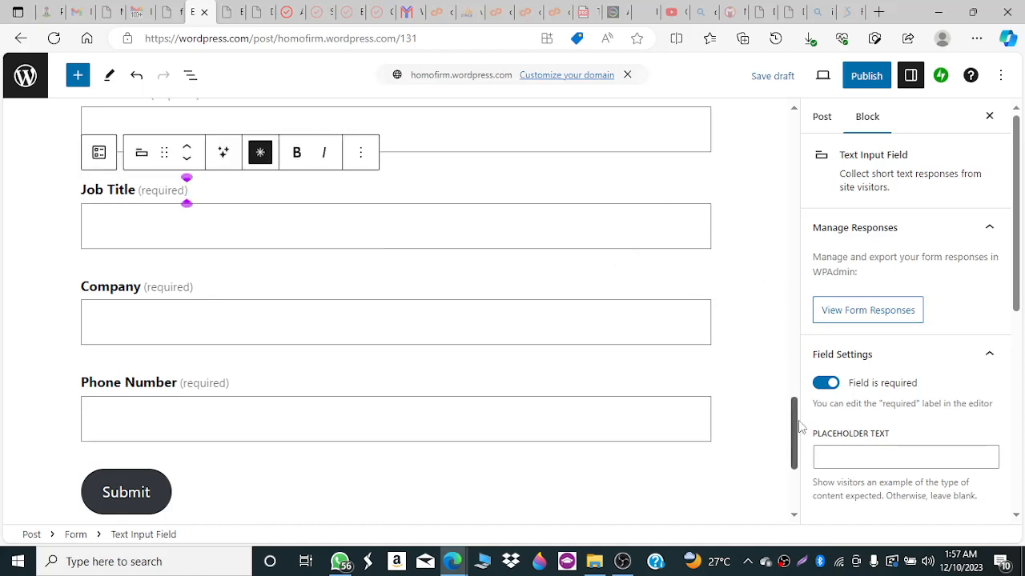
Set the field width of the form's Business Email and First Name fields to 50%.
drag(795, 426, 794, 354)
click(470, 340)
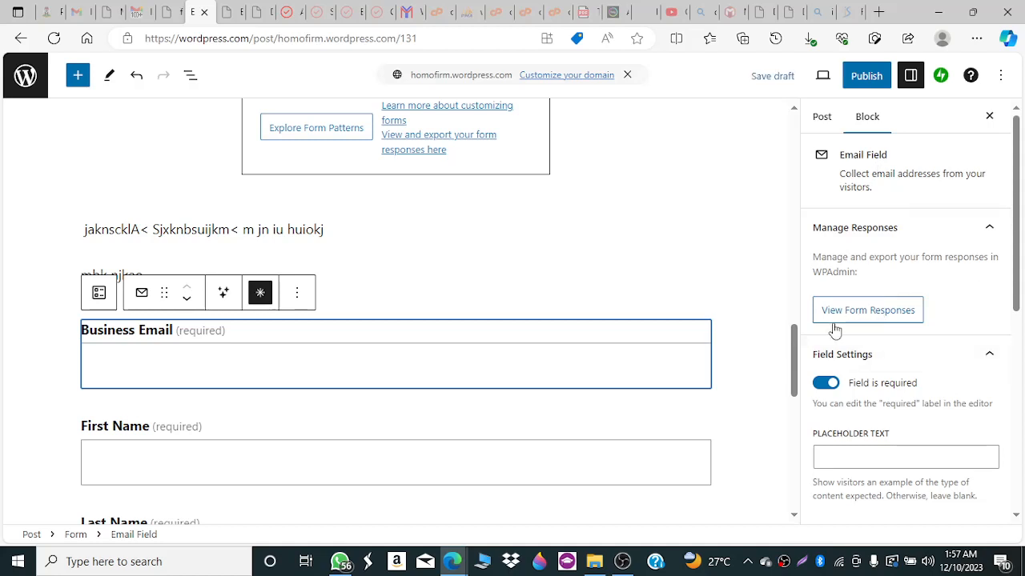
drag(1019, 216, 1022, 350)
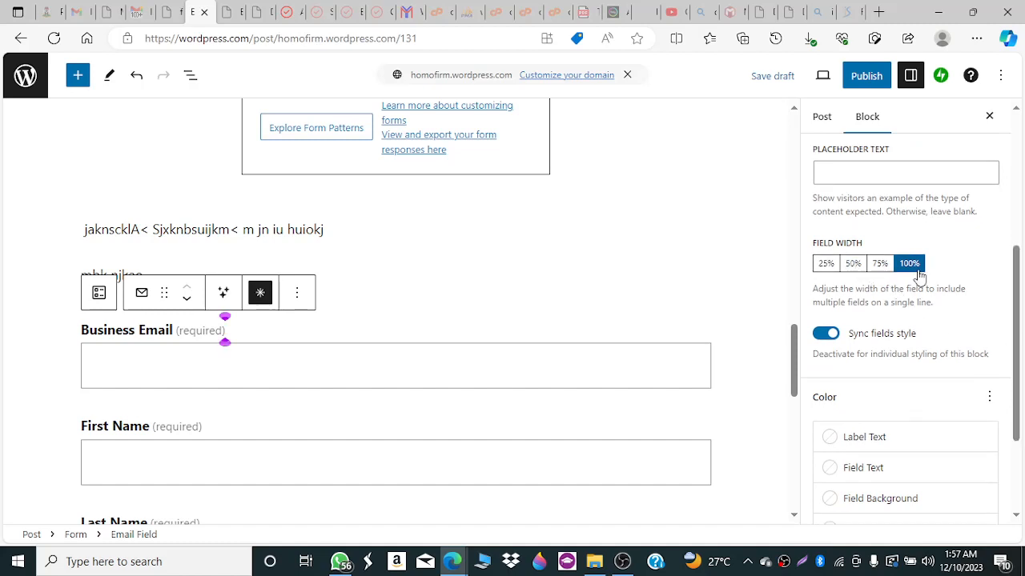
click(852, 271)
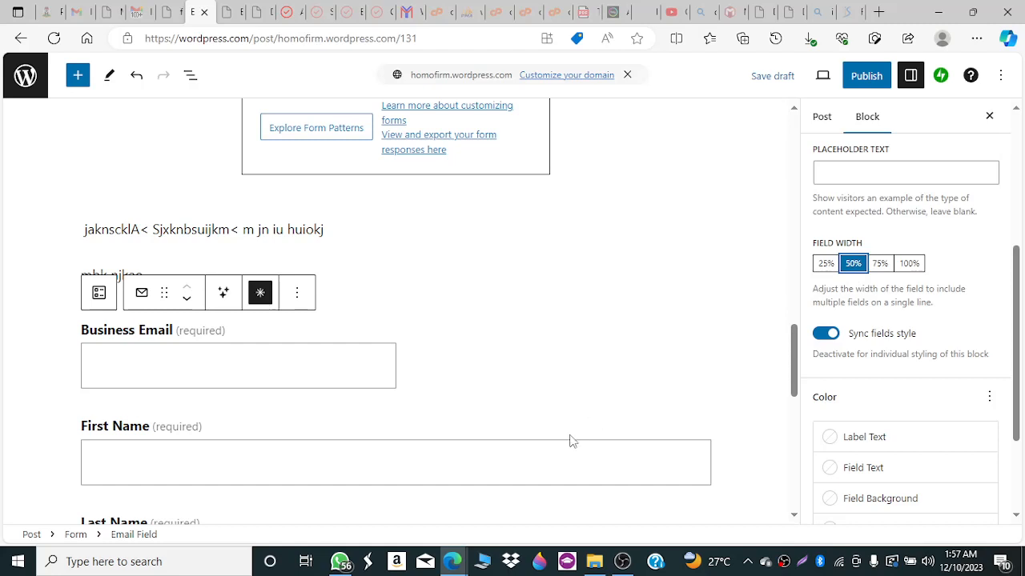
click(559, 457)
click(852, 263)
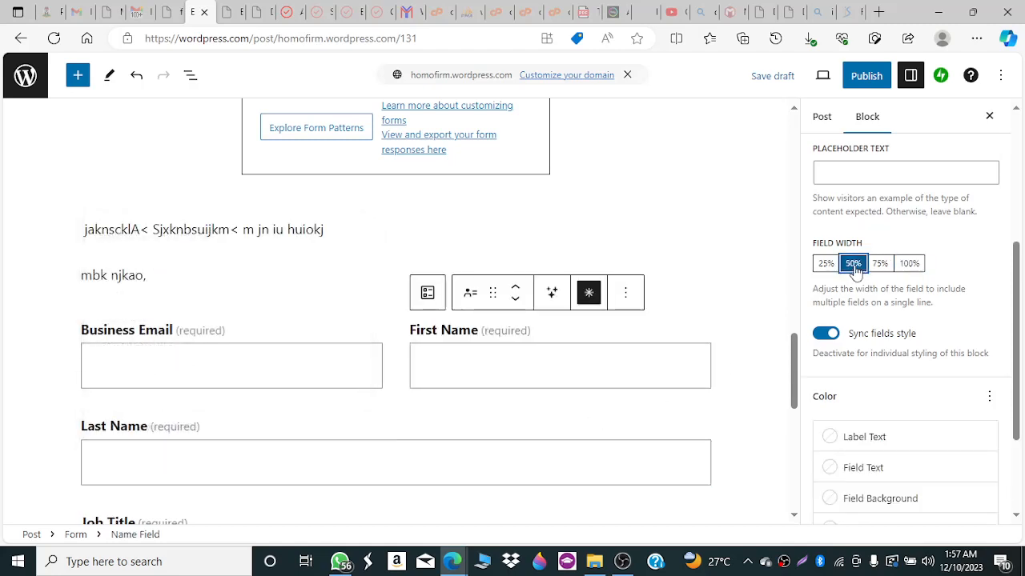
Set the field width of the form's Last Name and Job Title fields to 50%.
click(509, 469)
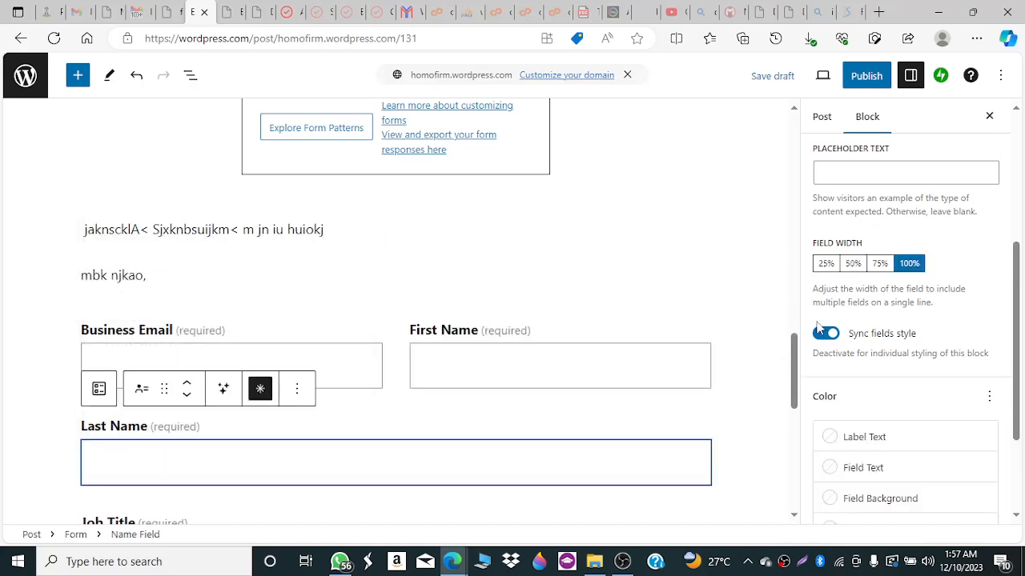
click(855, 268)
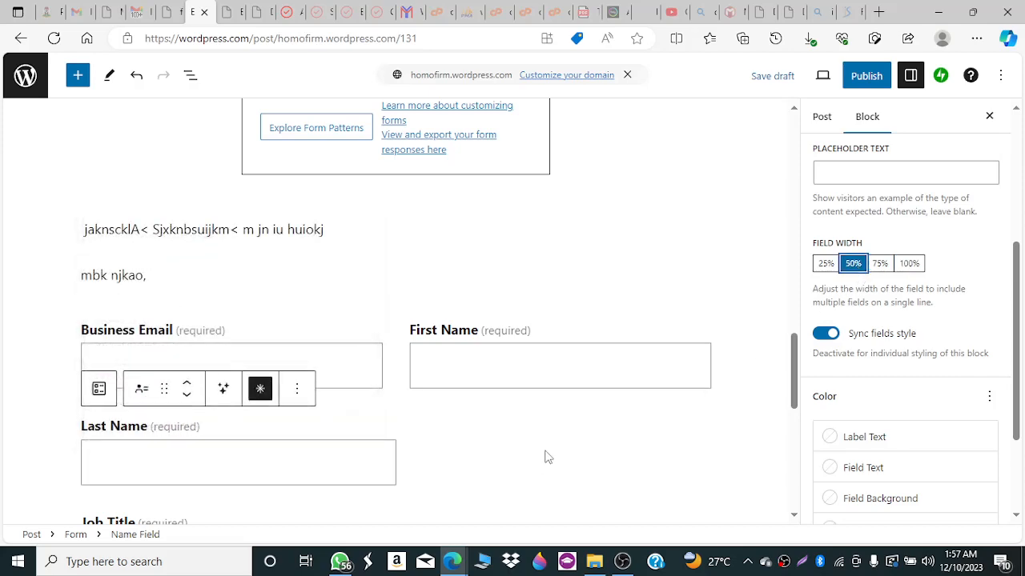
drag(797, 364, 797, 438)
click(455, 213)
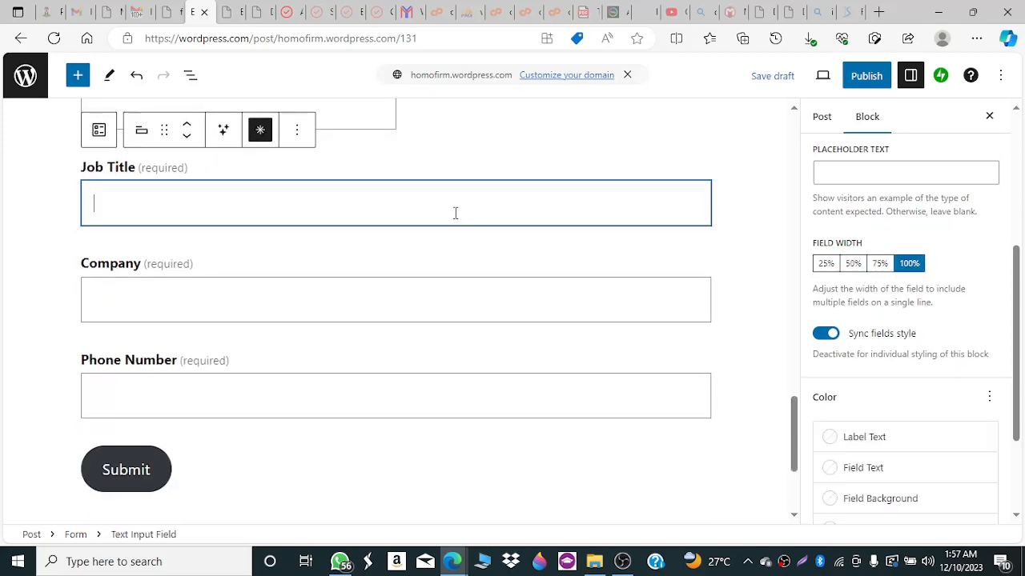
click(853, 264)
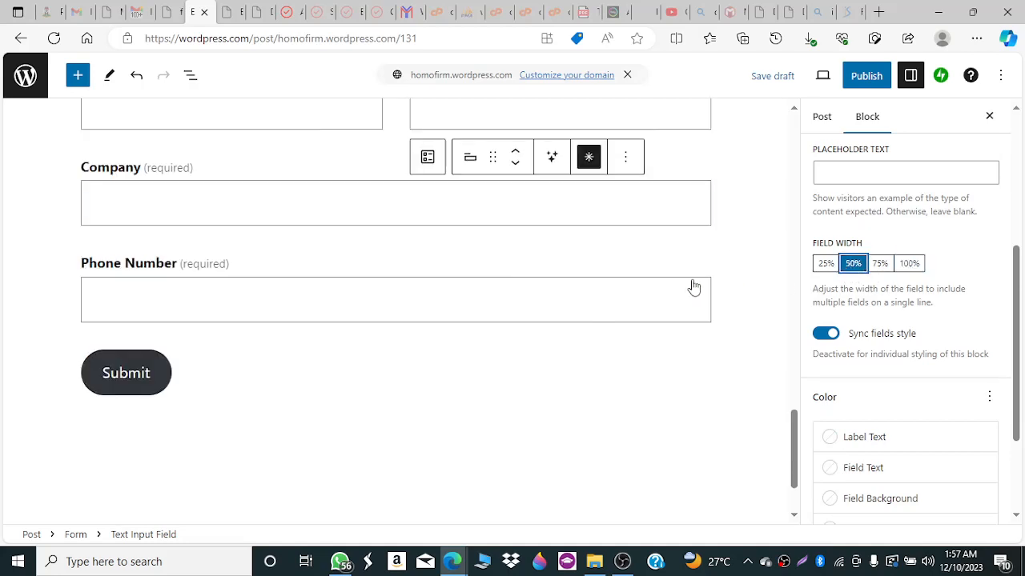
Set the field width of the form's Company and Phone Number fields to 50%.
click(469, 213)
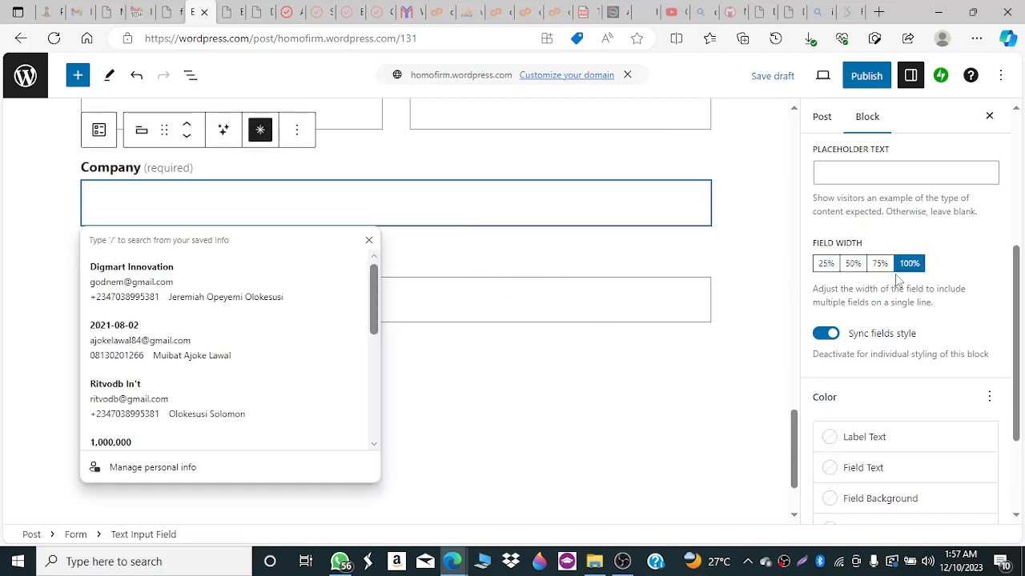
click(852, 264)
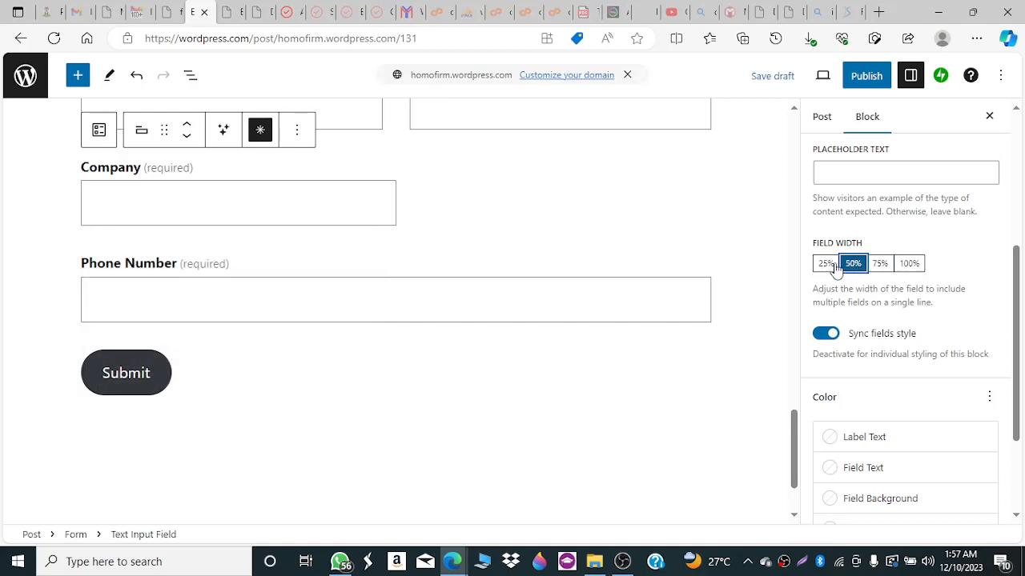
click(407, 297)
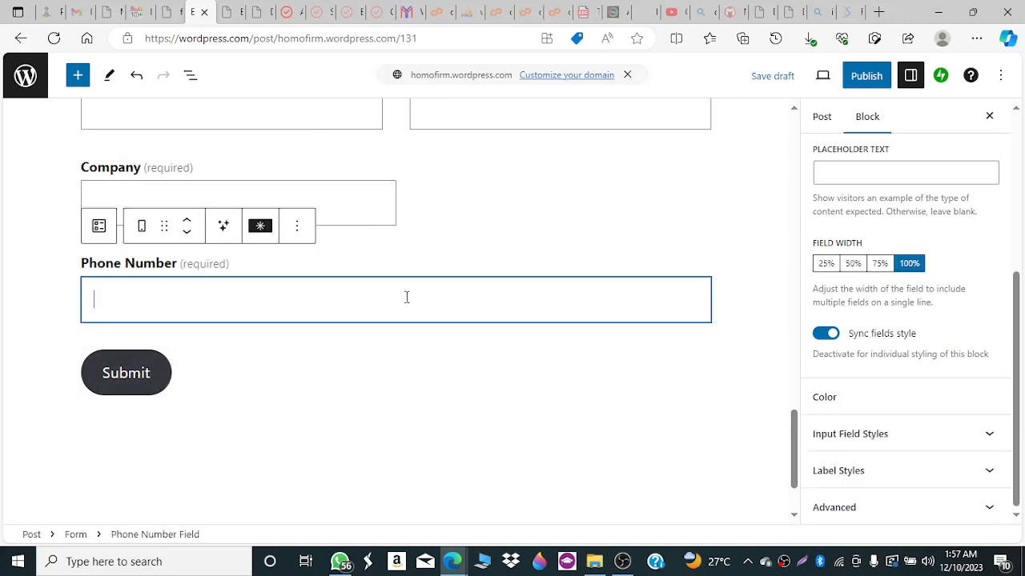
click(853, 264)
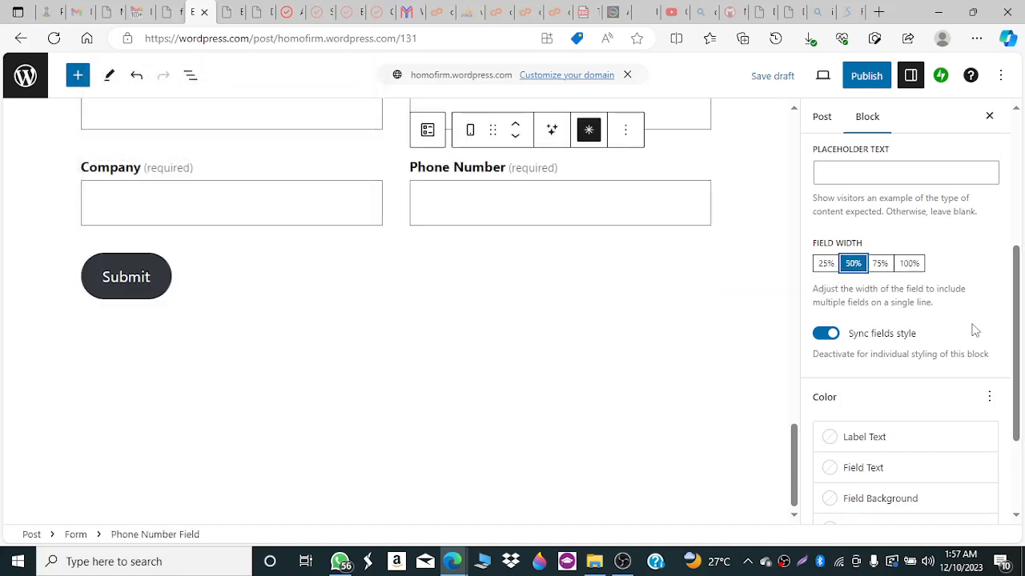
drag(793, 465, 803, 432)
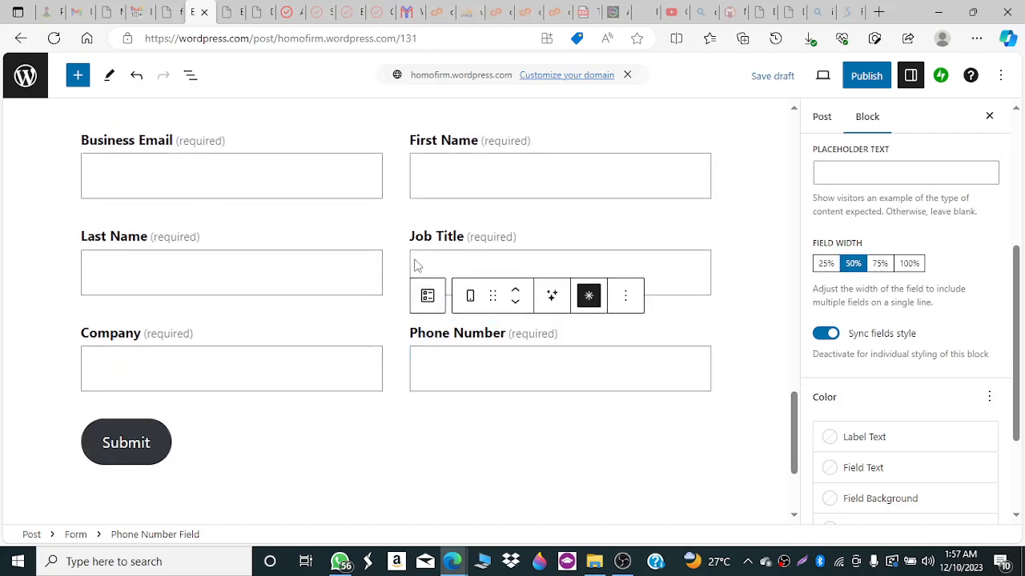
Try the typography sizes on the form's Submit button, set it to Small, and keep the Fill style after trying Outline.
click(141, 448)
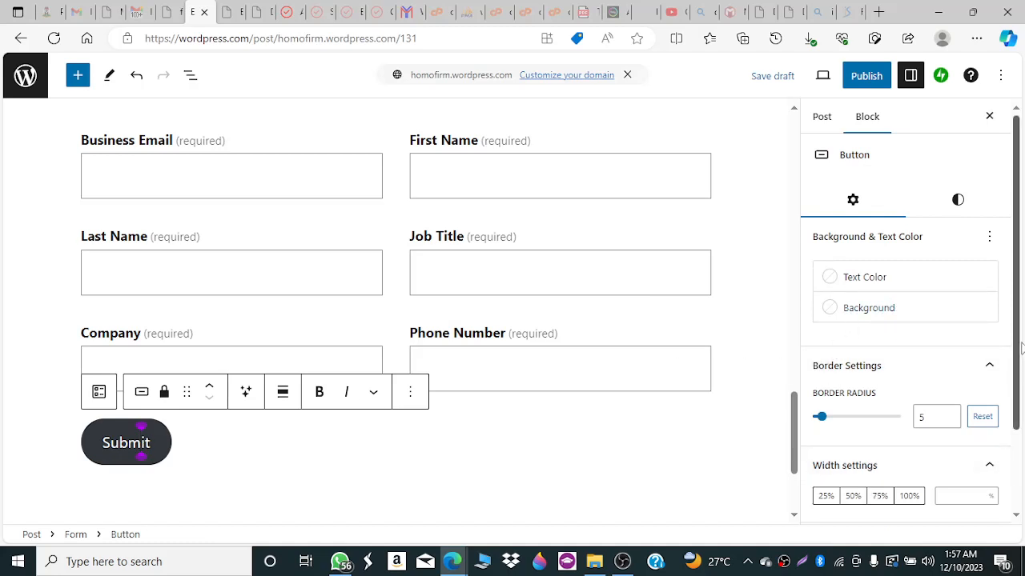
drag(1018, 348, 1020, 445)
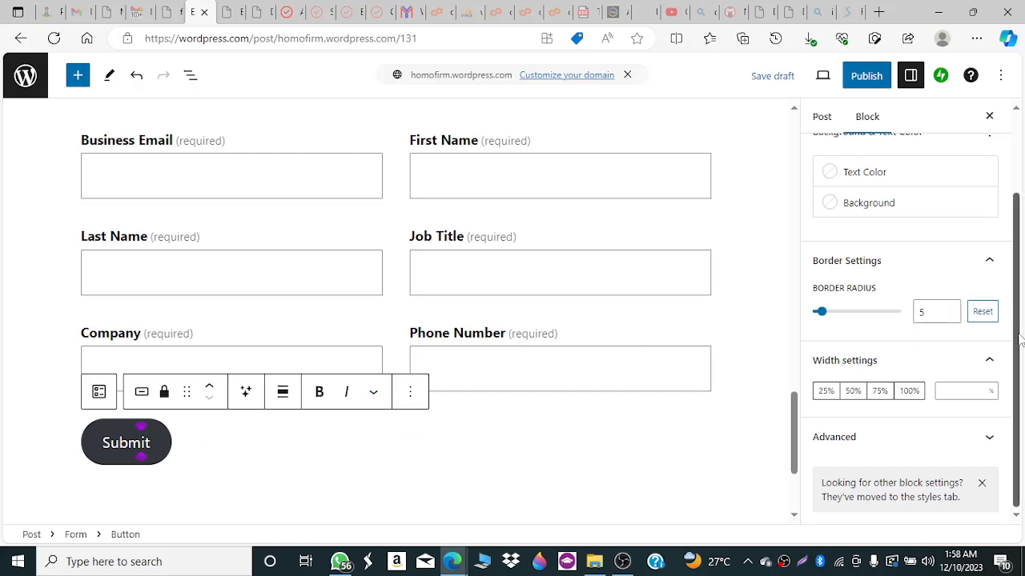
drag(1019, 340, 1019, 271)
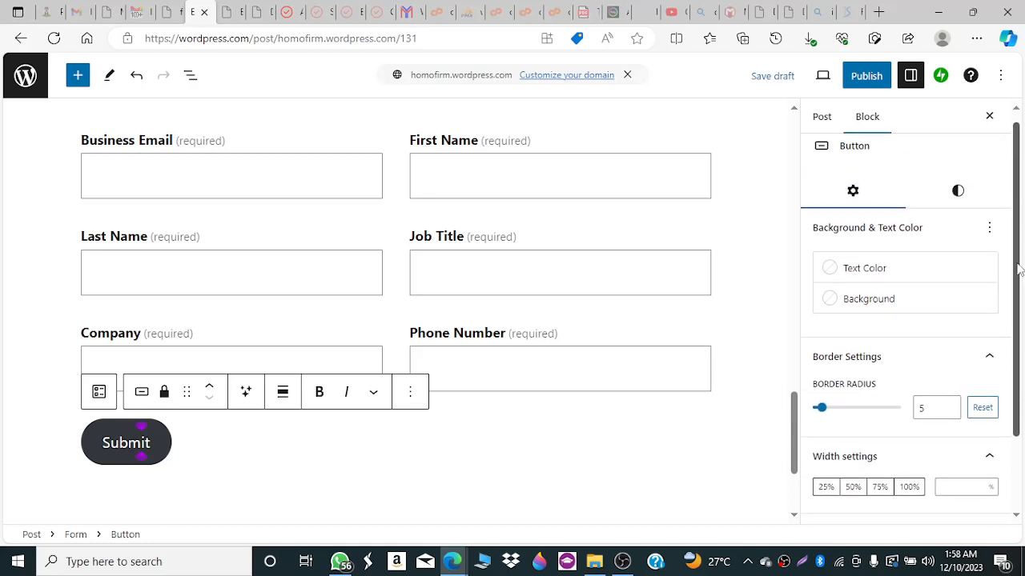
click(959, 198)
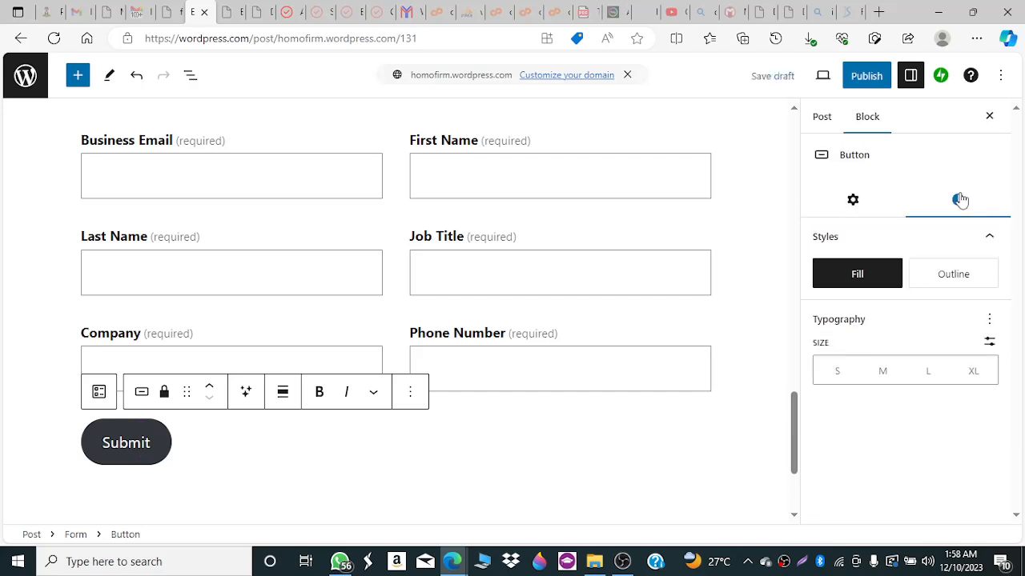
click(881, 372)
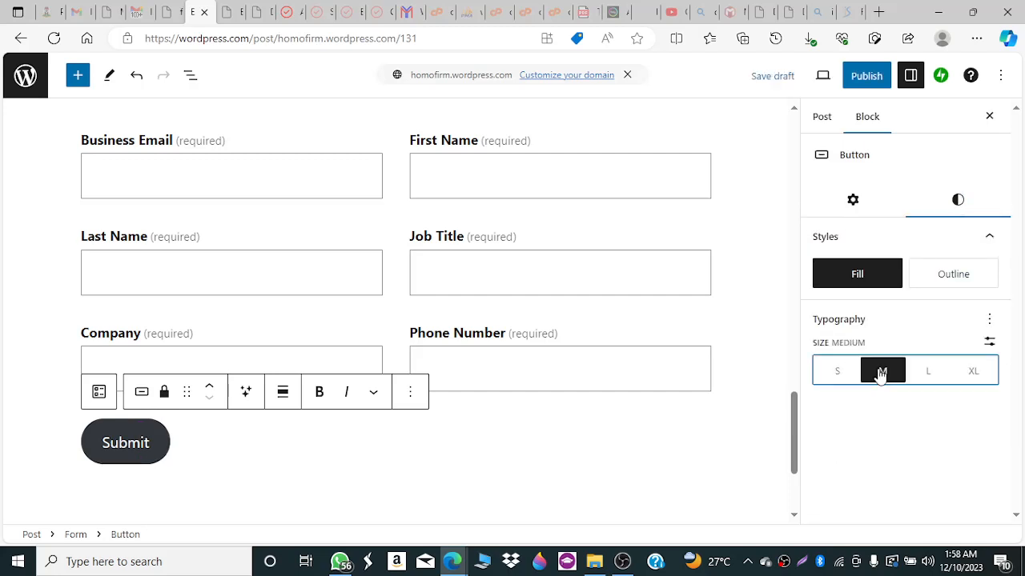
click(927, 375)
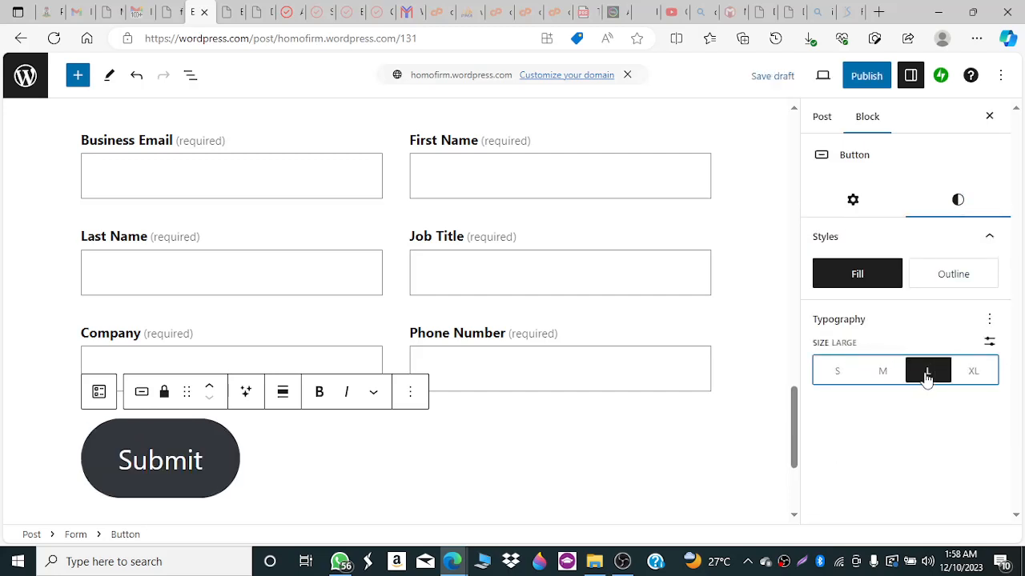
click(972, 378)
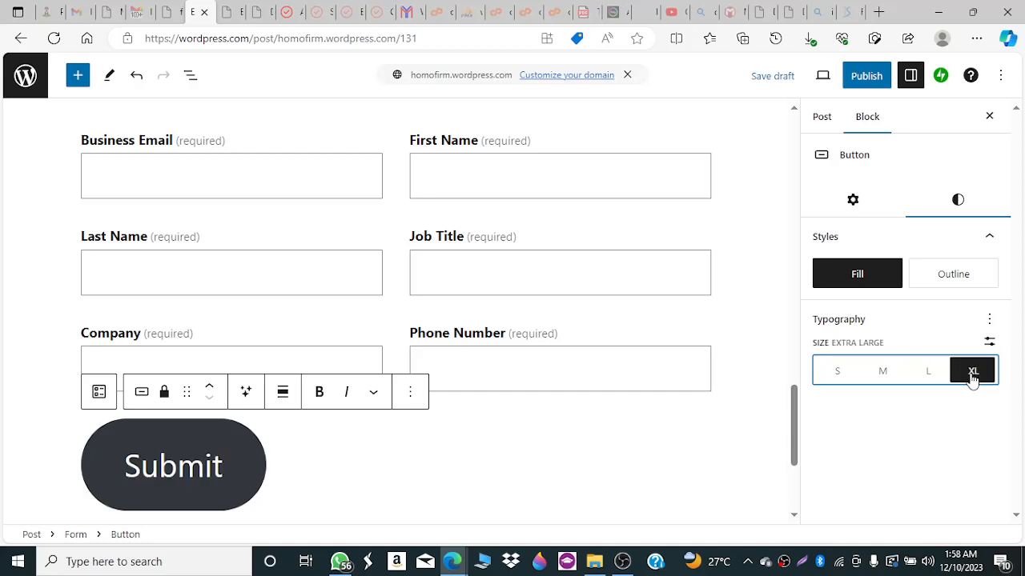
click(836, 378)
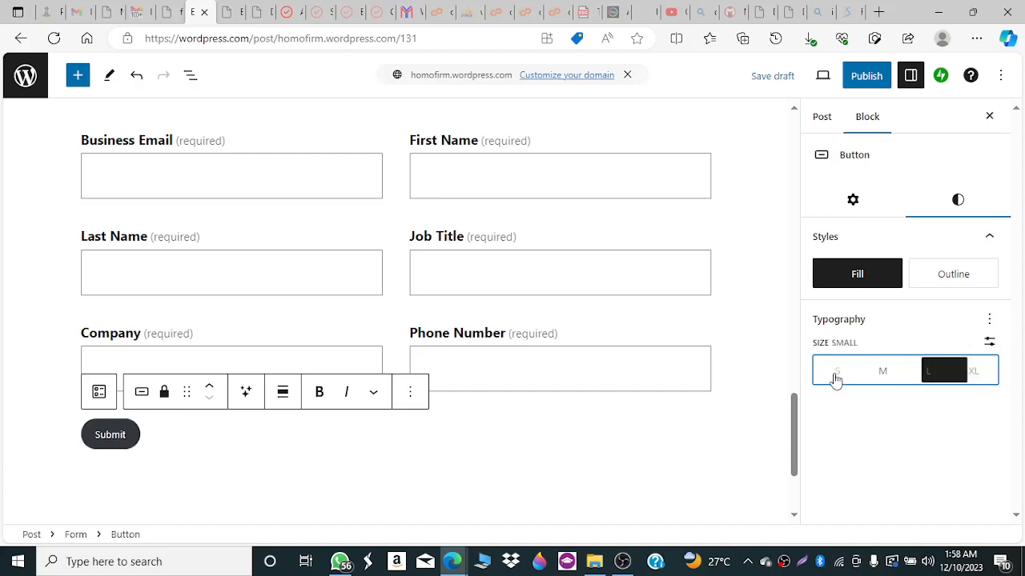
click(947, 282)
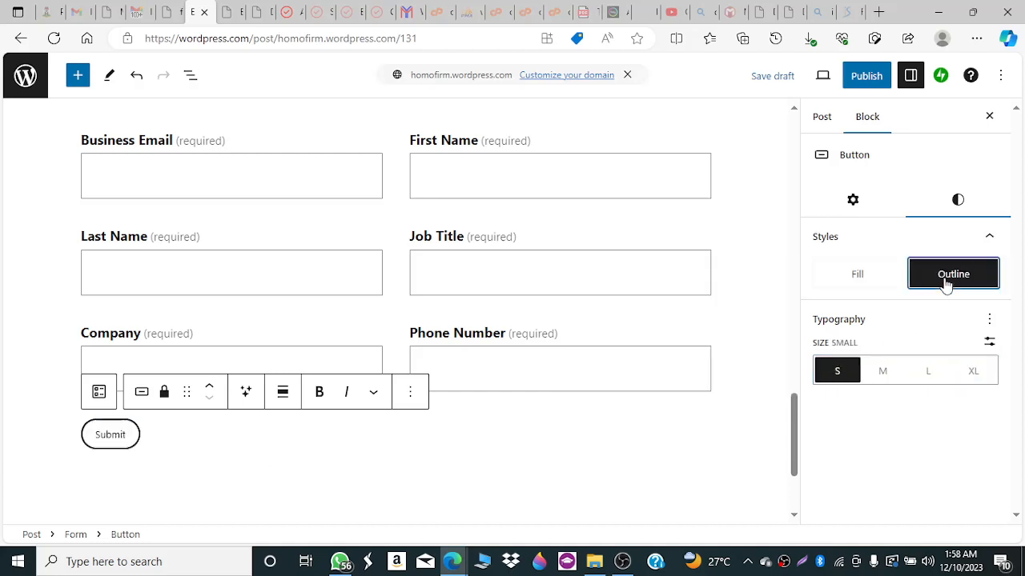
click(865, 279)
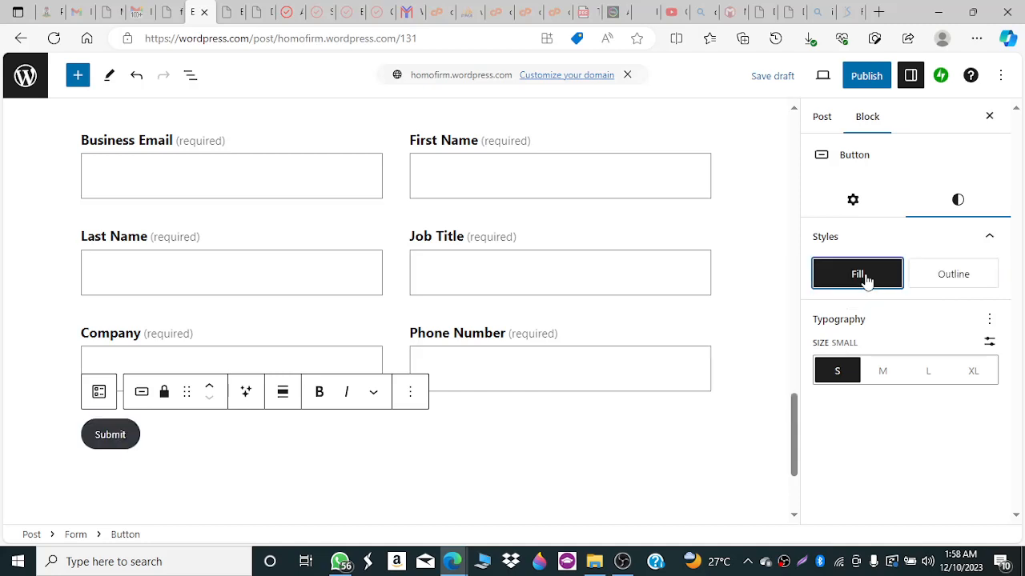
Set the Submit button's background color to Vivid green cyan and dismiss the notice about moved block settings.
click(853, 207)
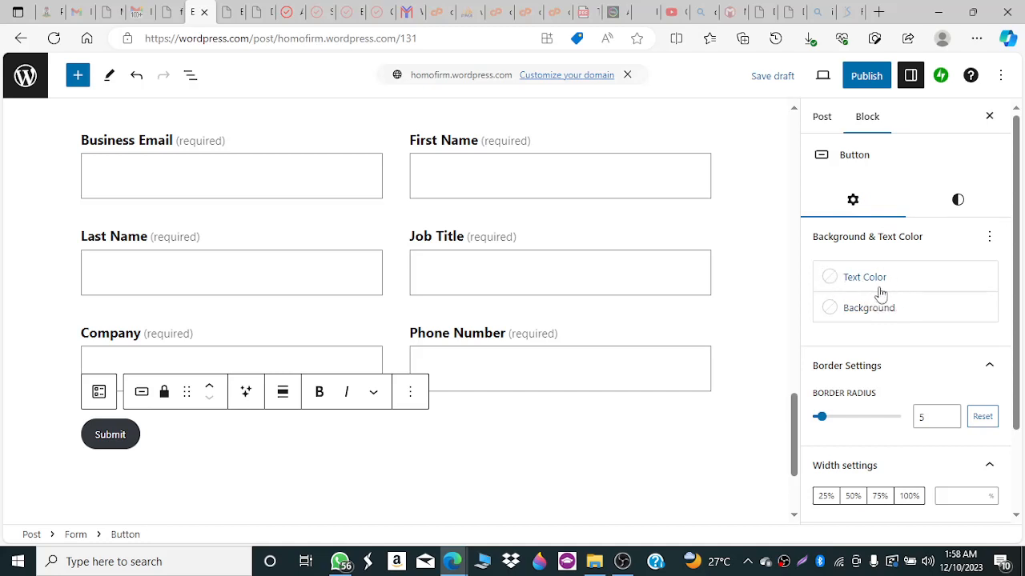
click(849, 312)
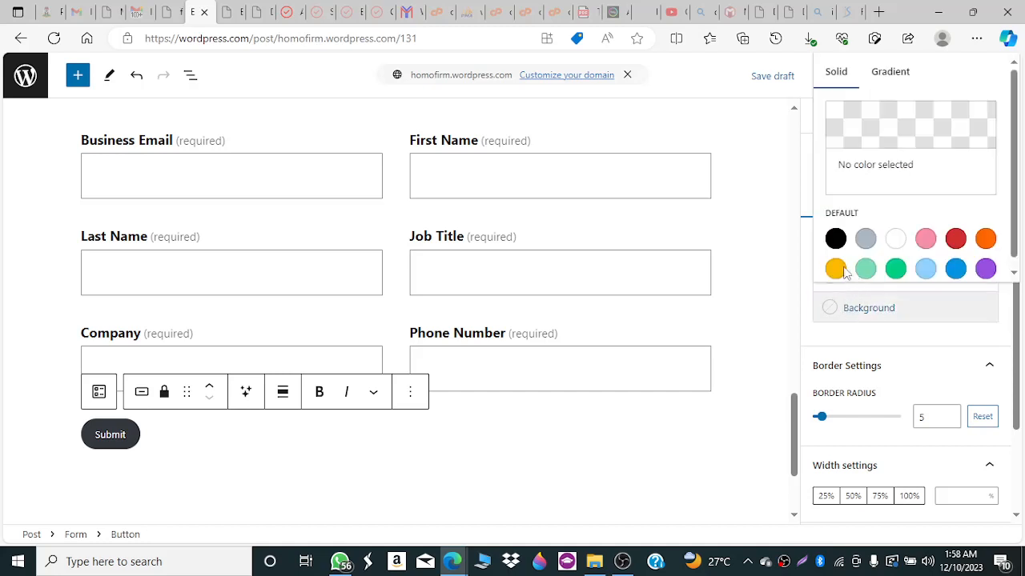
click(834, 269)
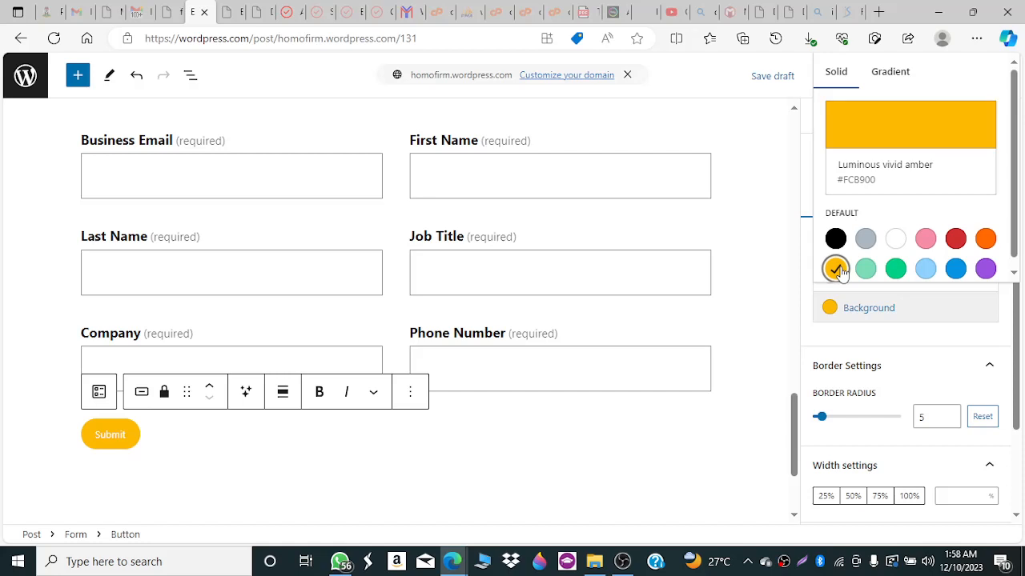
click(895, 269)
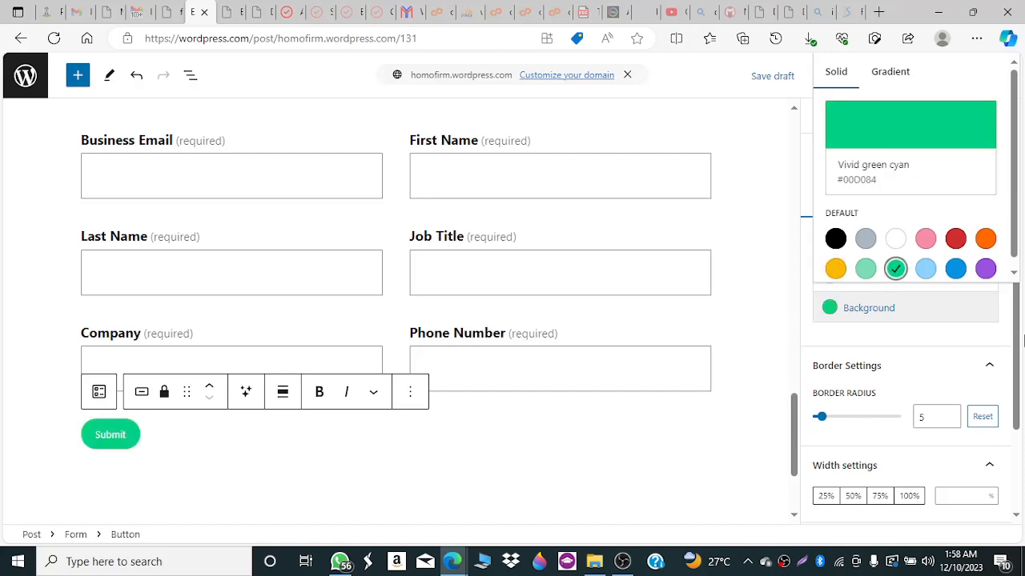
click(1016, 333)
scroll(1022, 422, down, 2)
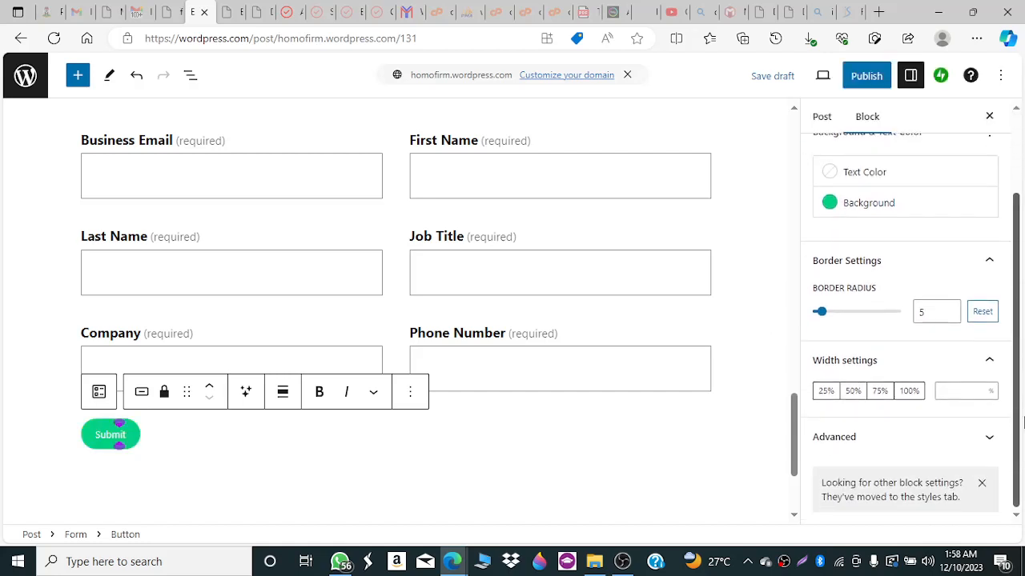
click(980, 482)
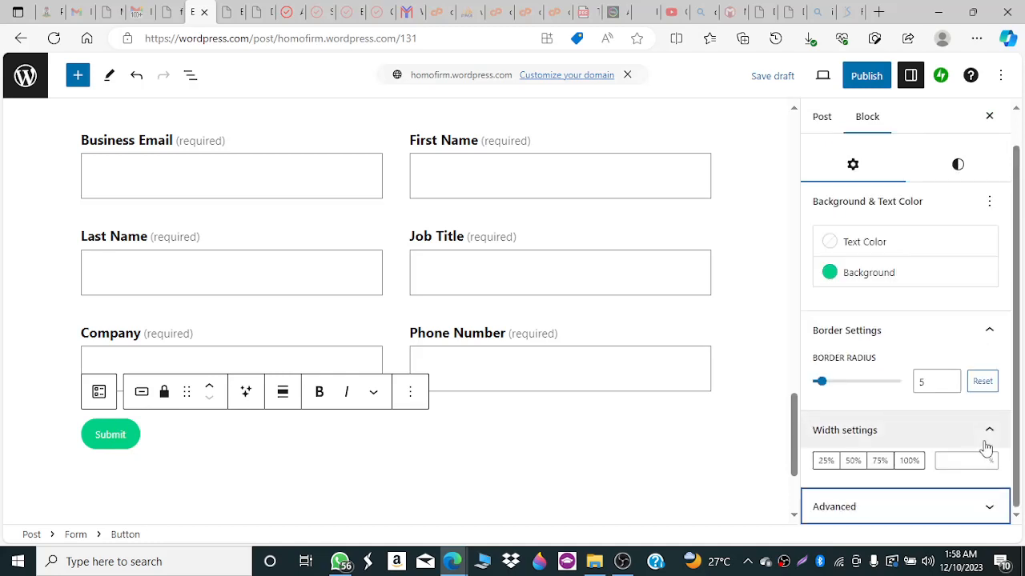
Look through the Submit button's additional text formatting options and close them without applying any.
click(1017, 387)
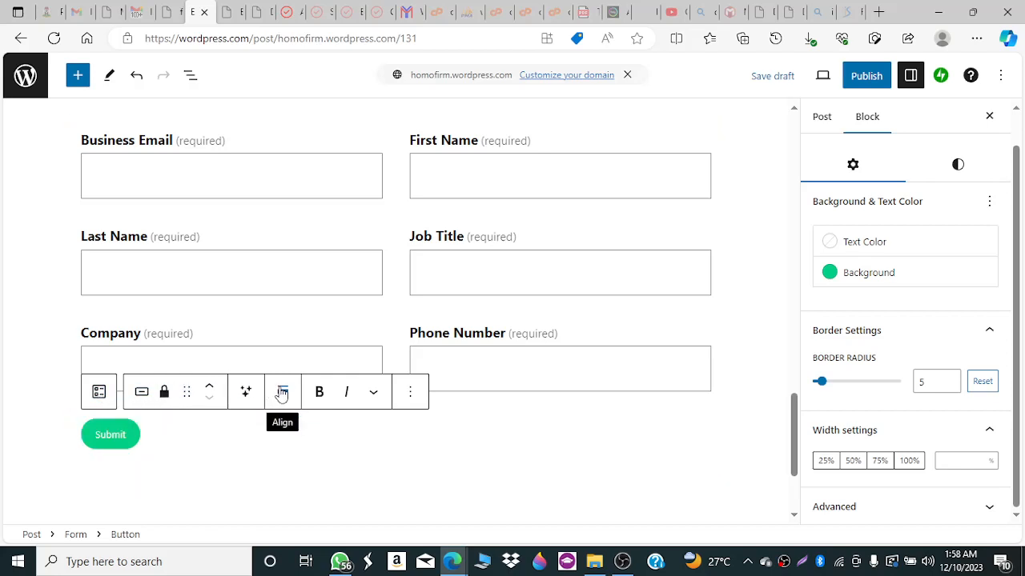
click(374, 392)
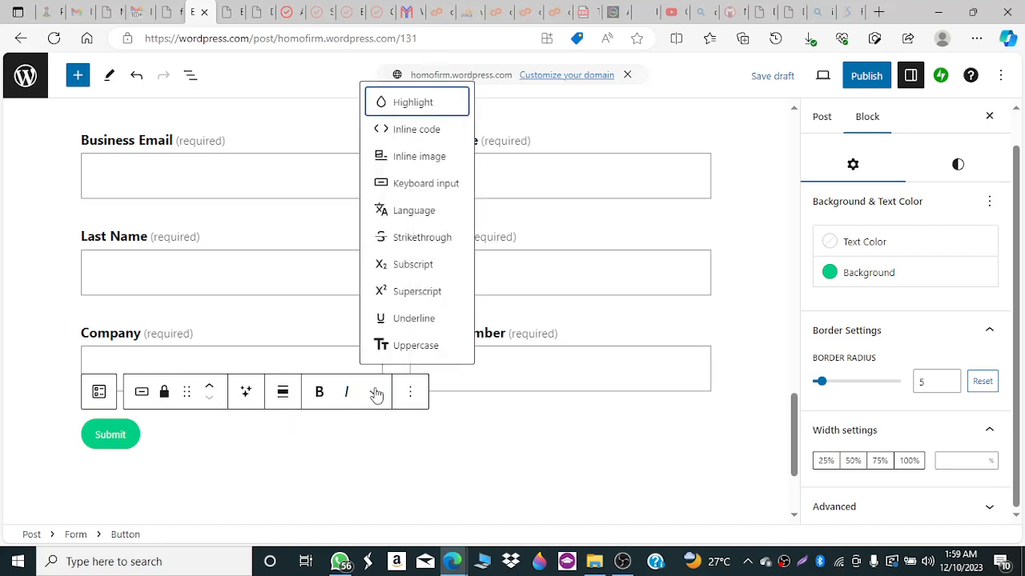
click(110, 436)
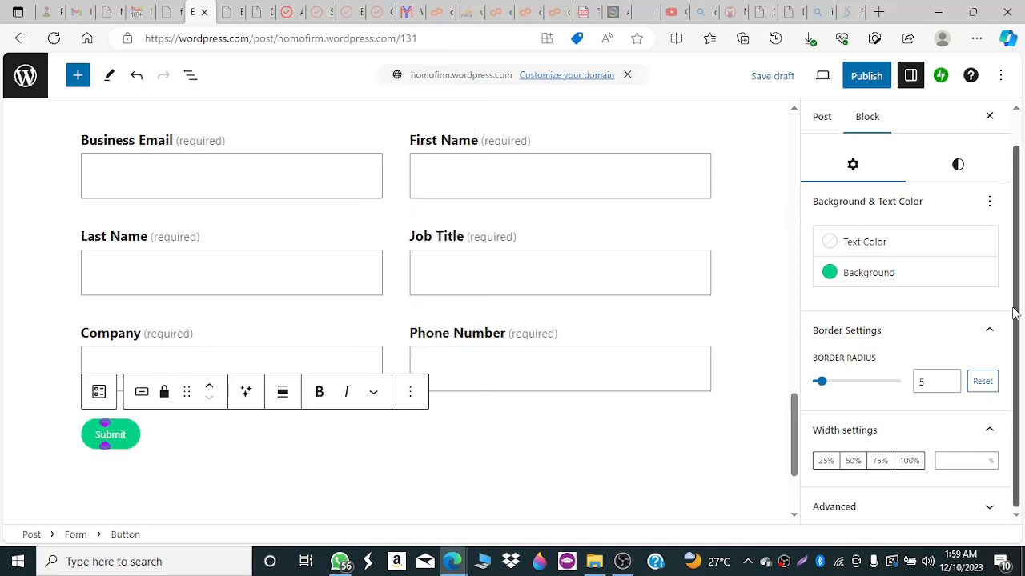
scroll(1009, 253, up, 2)
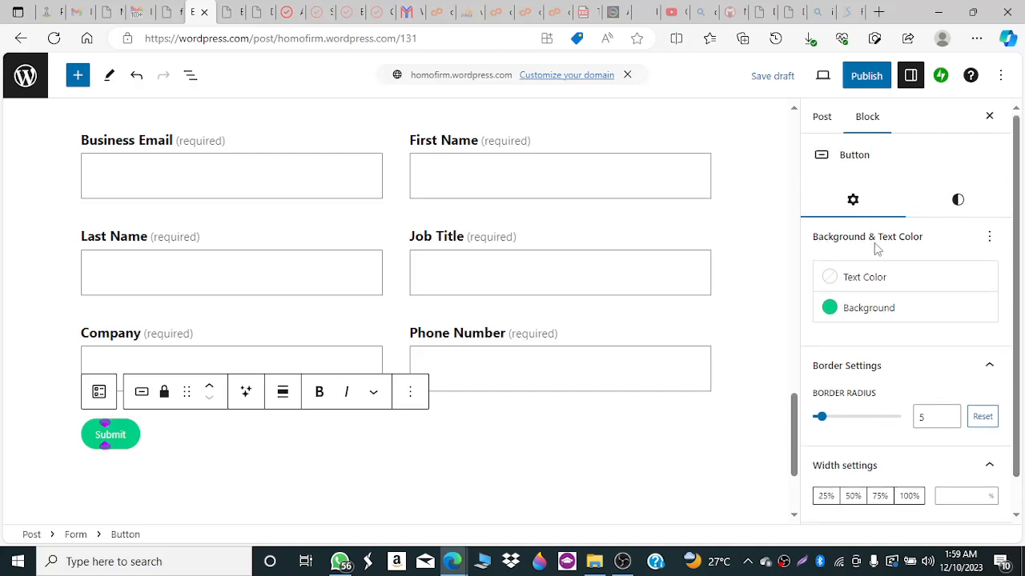
Look through the post's settings down to the excerpt, access and categories sections, and deselect the form's Submit button.
click(814, 129)
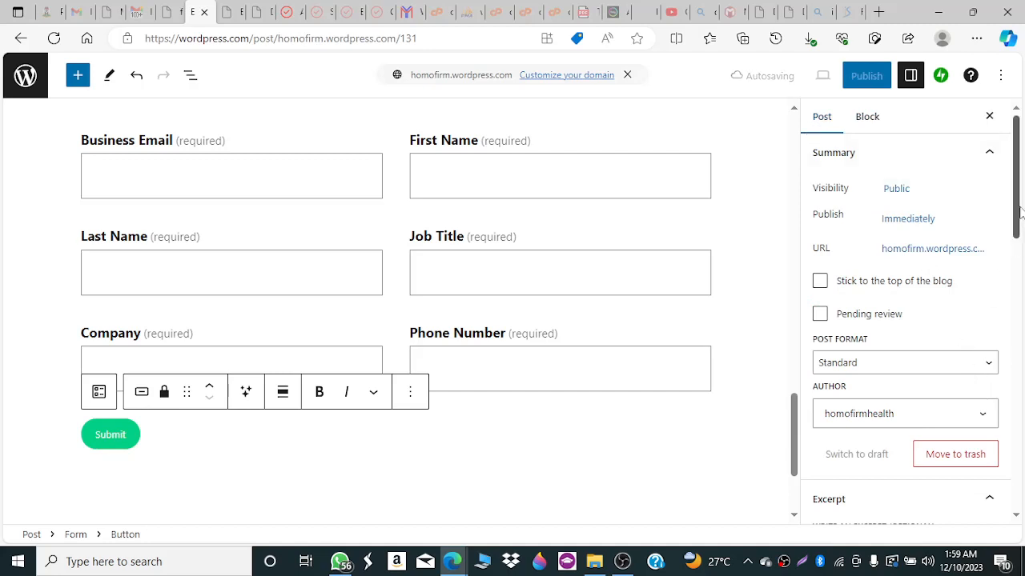
drag(1019, 212, 1022, 345)
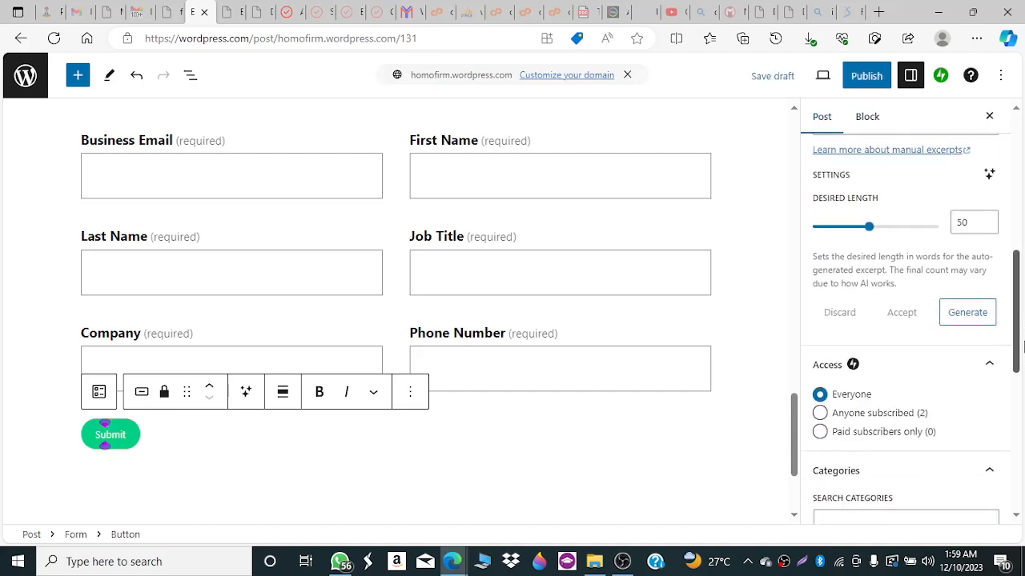
click(576, 457)
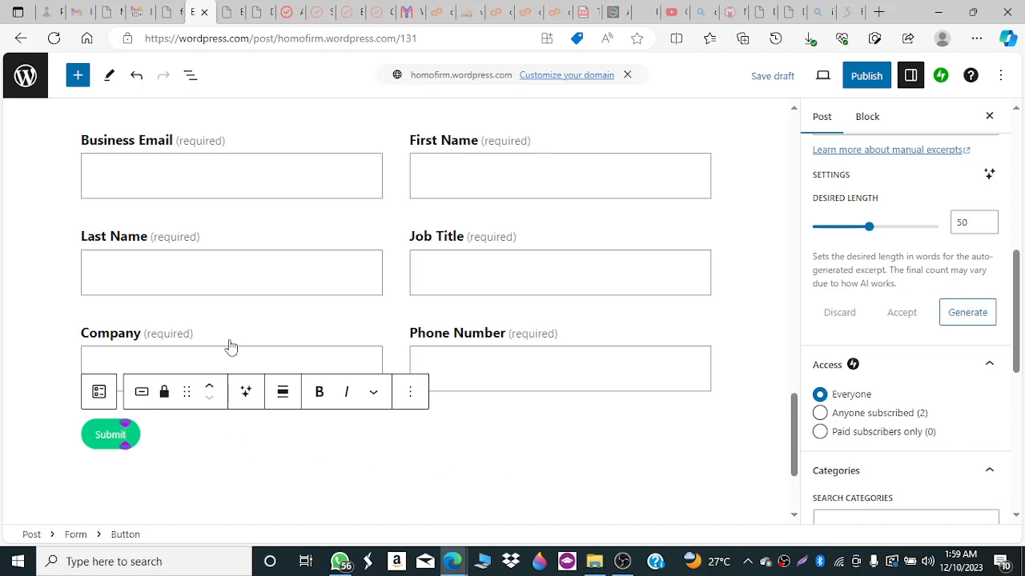
click(524, 489)
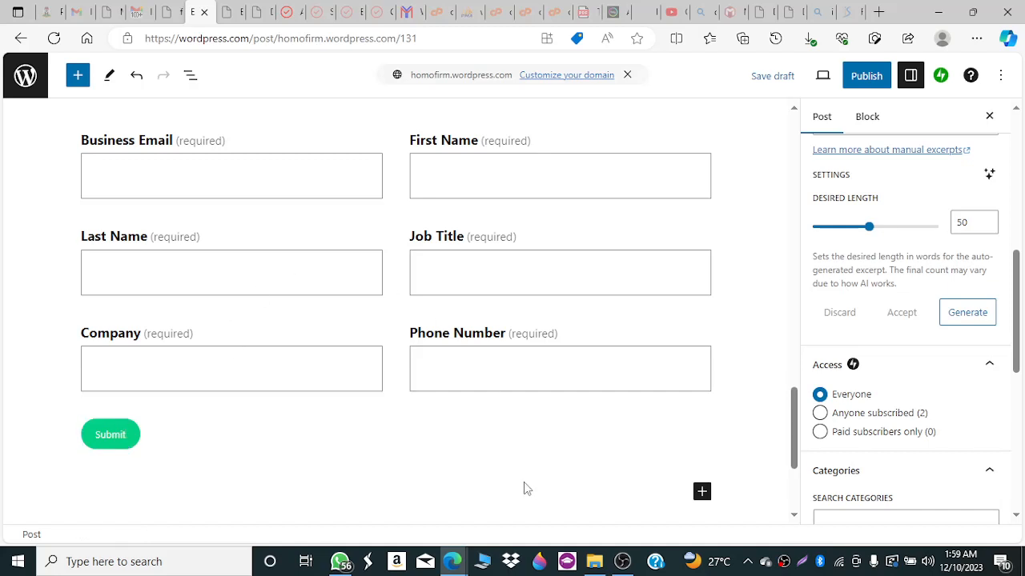
Insert a Social Icons block below the form by browsing all available blocks.
click(702, 493)
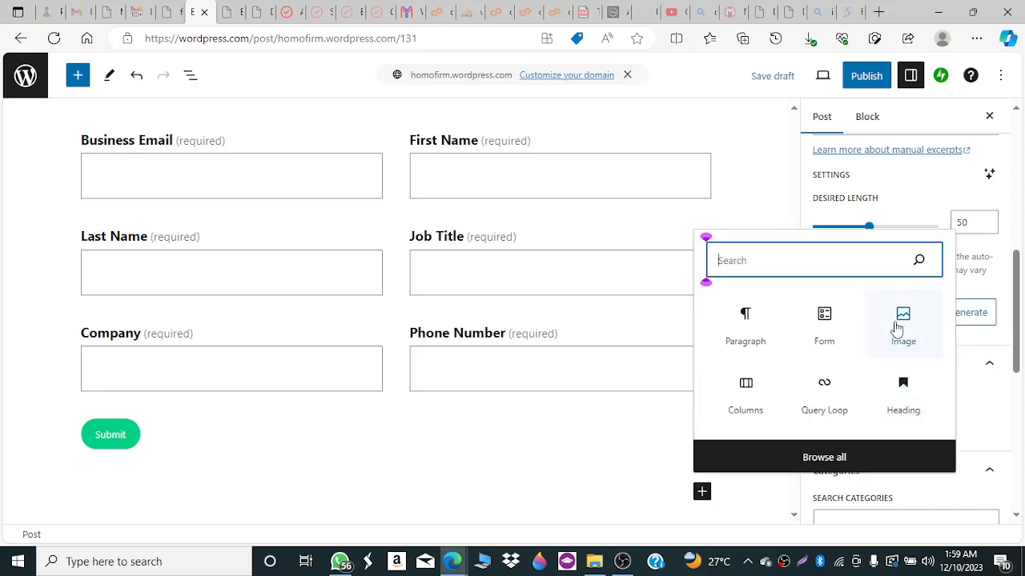
click(839, 468)
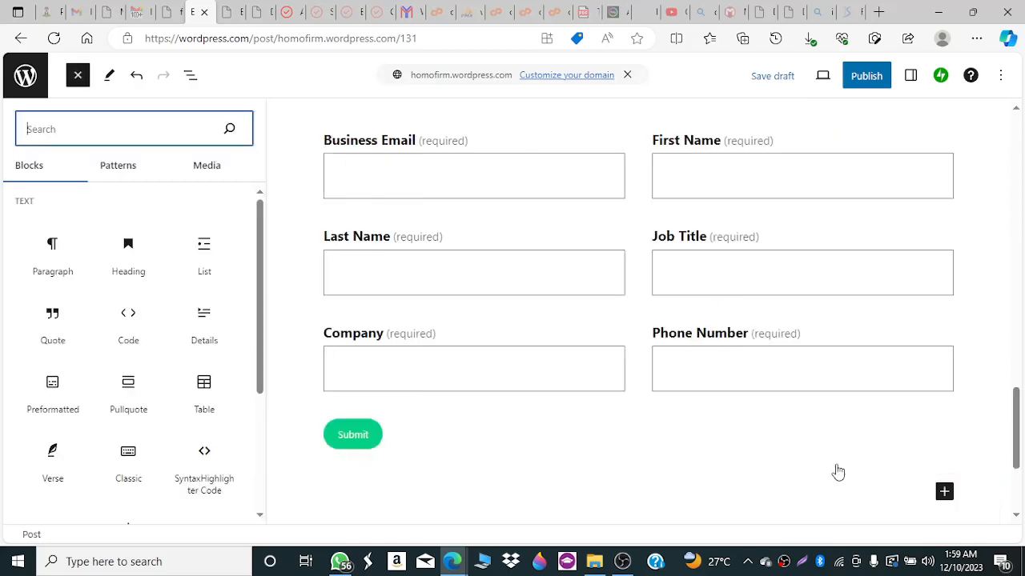
click(260, 215)
drag(260, 215, 264, 278)
drag(262, 277, 261, 307)
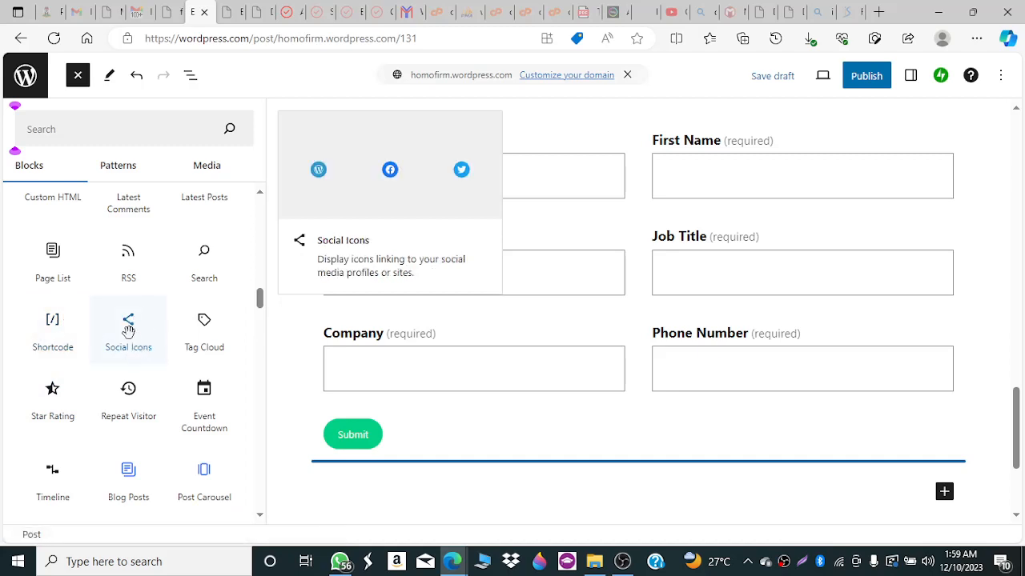
drag(128, 328, 469, 473)
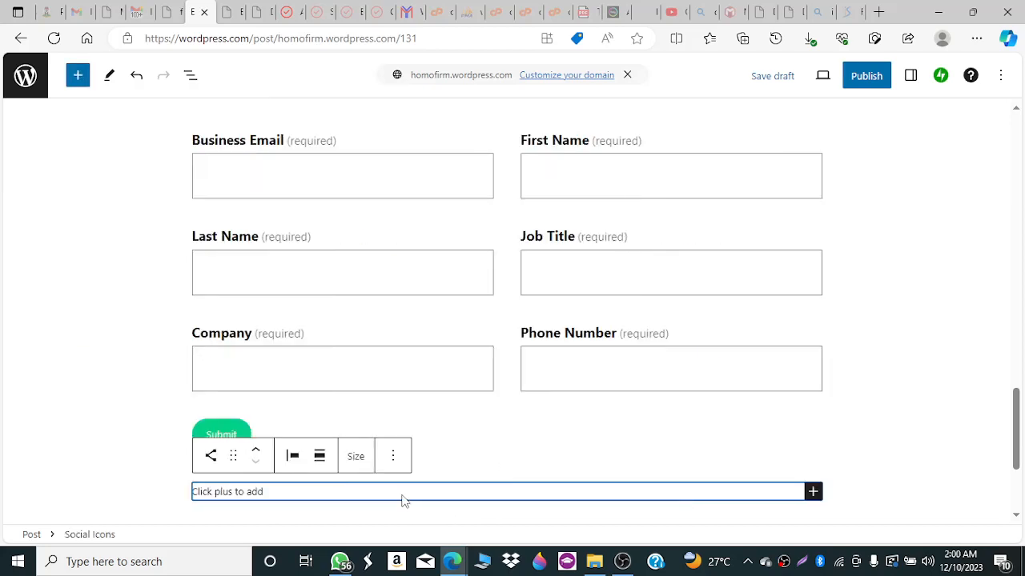
Look through the Social Icons block's layout, link and label settings, including its advanced options.
click(911, 75)
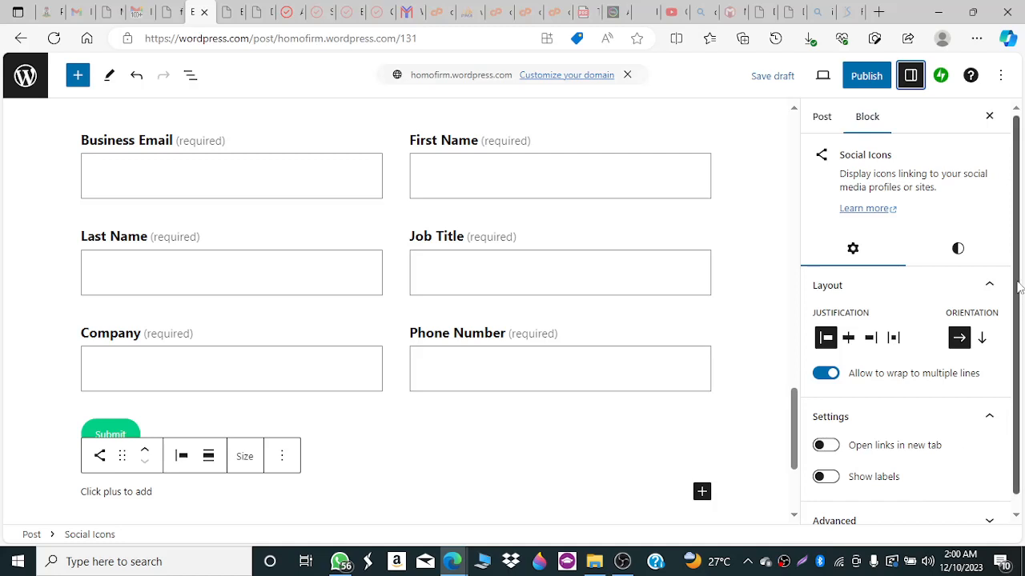
scroll(1019, 278, down, 1)
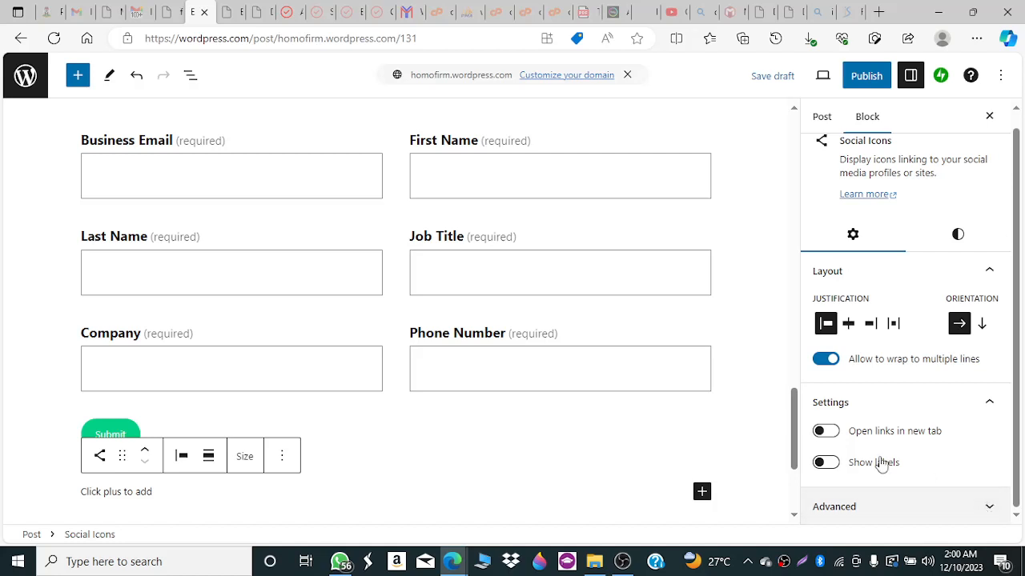
click(990, 509)
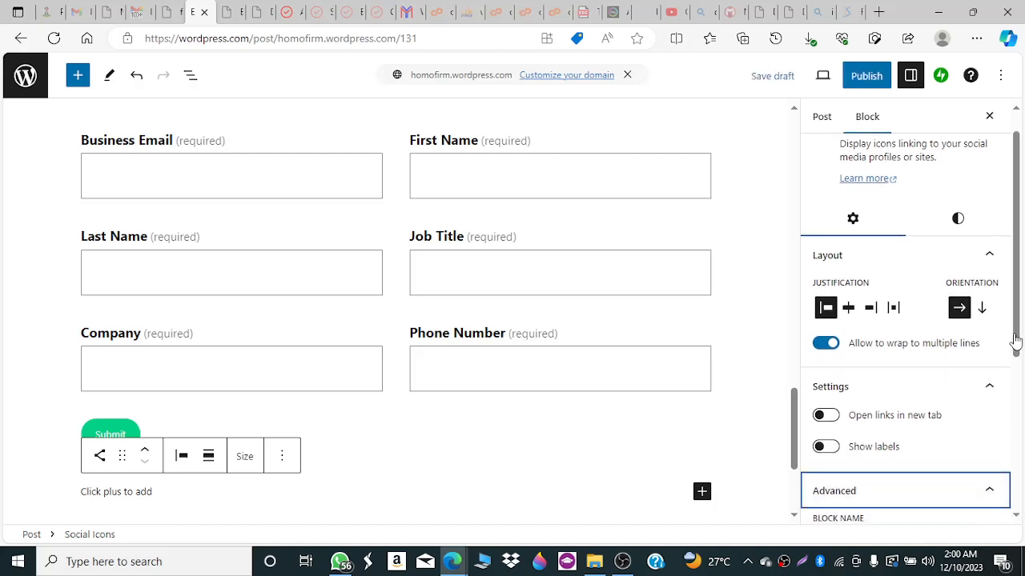
drag(1022, 318, 1021, 282)
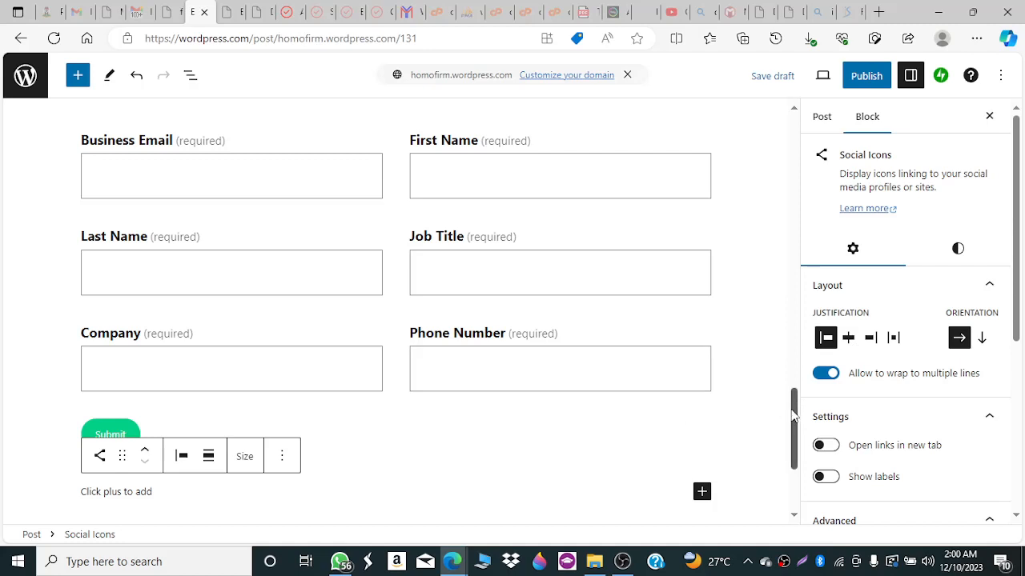
Review the Social Icons block's justification and size choices, and add an empty paragraph below the block.
drag(793, 414, 793, 455)
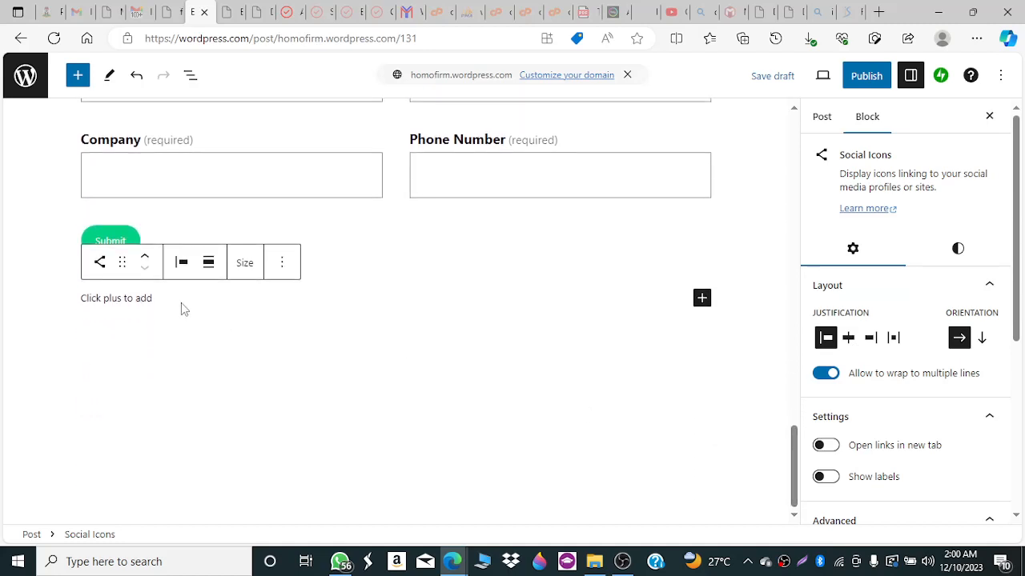
click(281, 275)
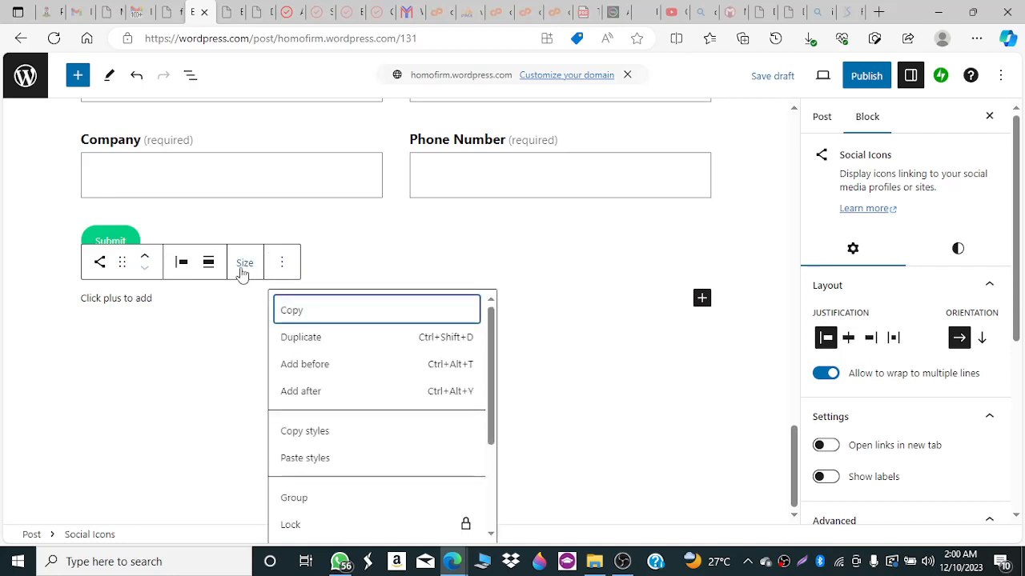
click(183, 263)
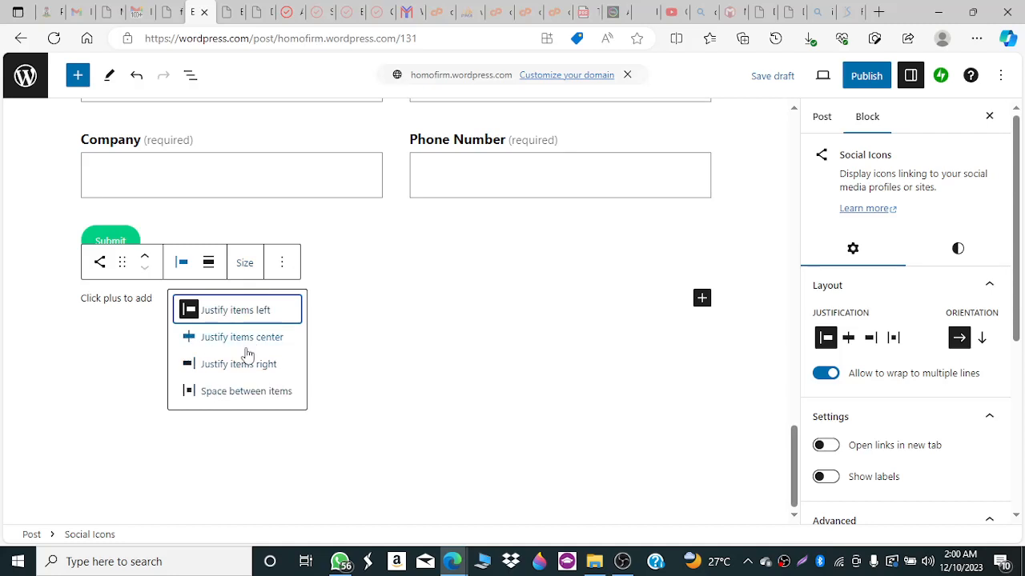
click(245, 265)
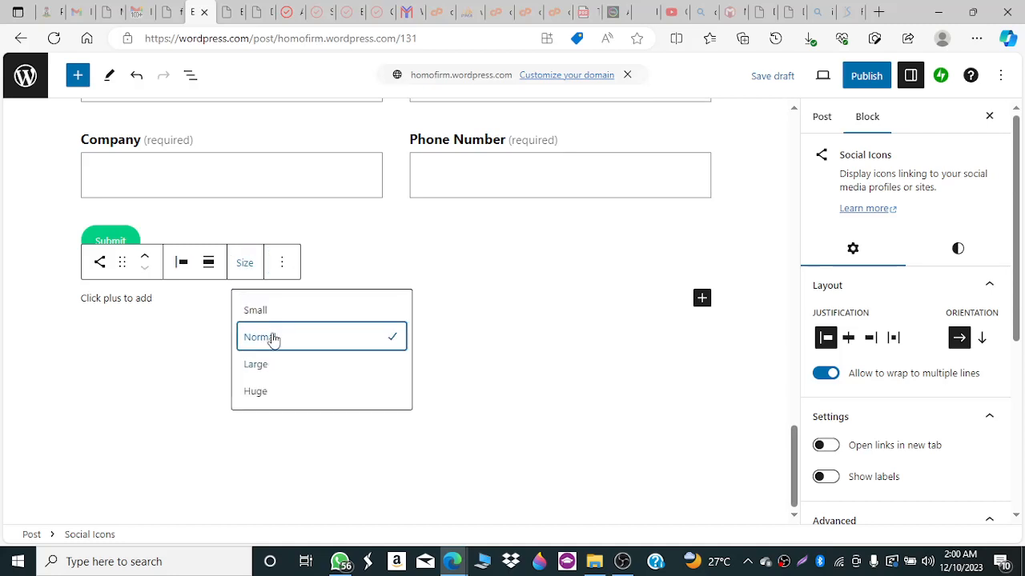
click(447, 342)
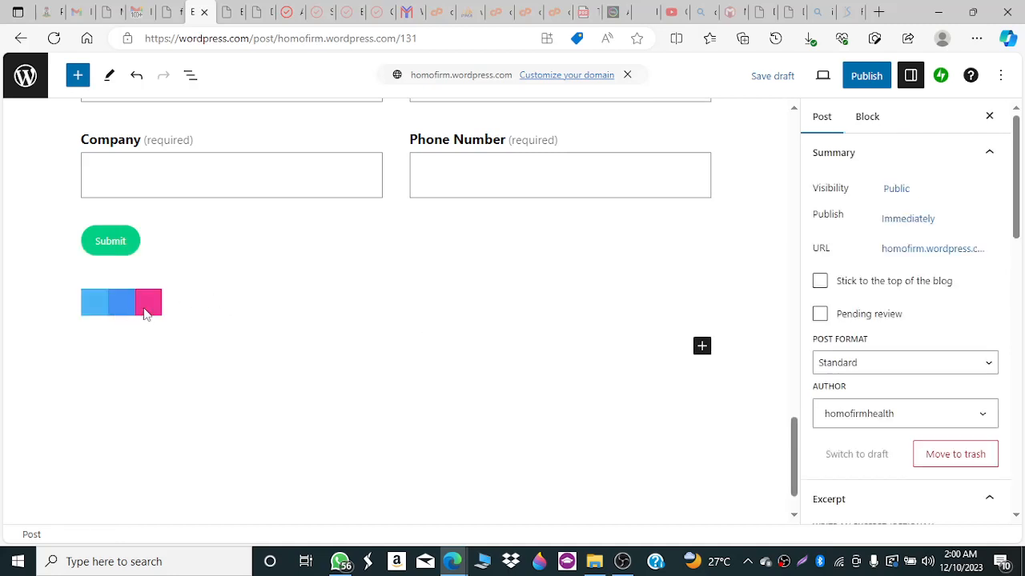
click(151, 354)
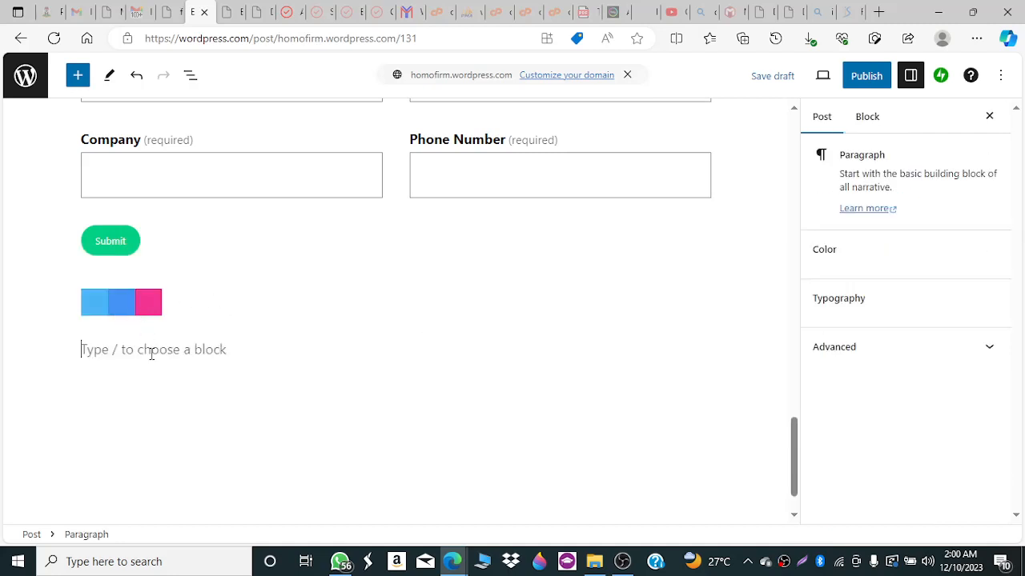
Try to add a Link icon to the Social Icons block from the full list of available icons.
click(153, 308)
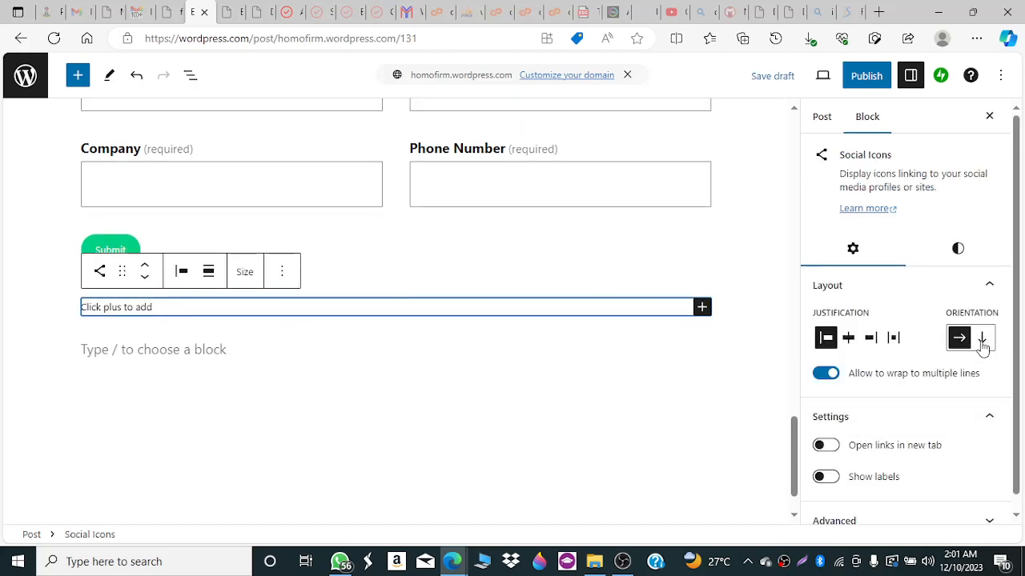
drag(1016, 335, 1024, 405)
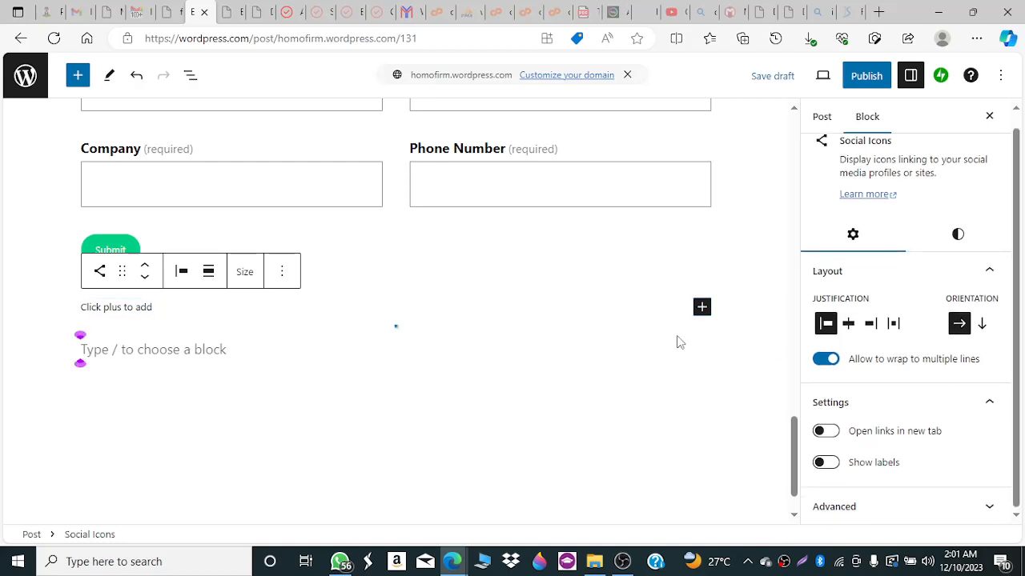
click(701, 311)
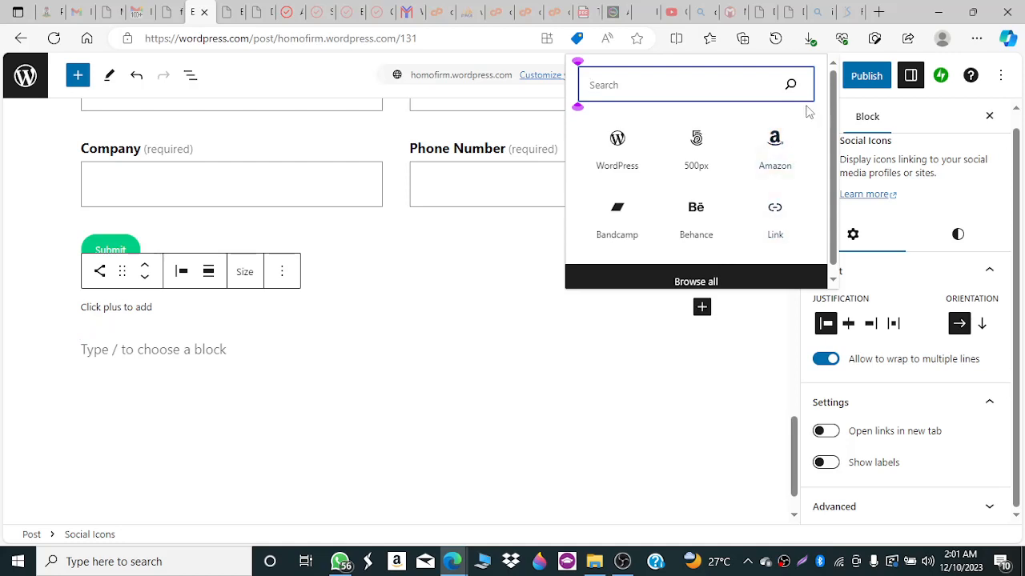
click(695, 282)
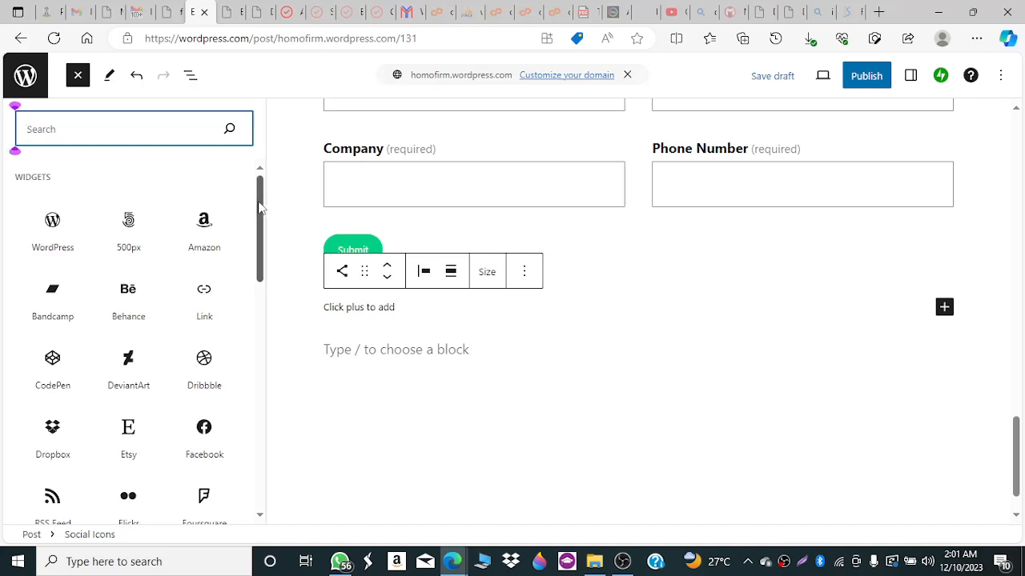
drag(258, 207, 270, 227)
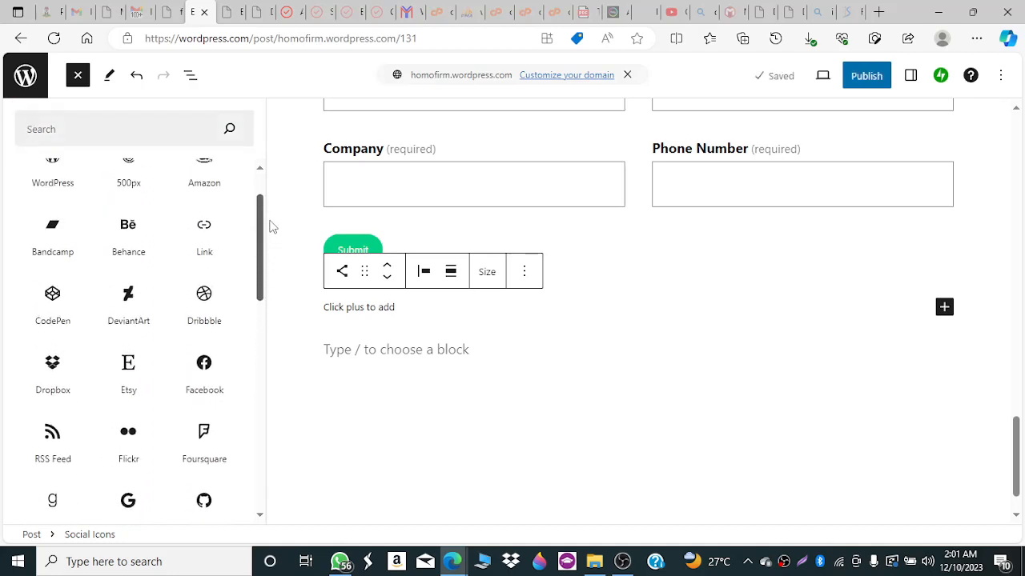
mouse_move(217, 233)
drag(201, 231, 516, 350)
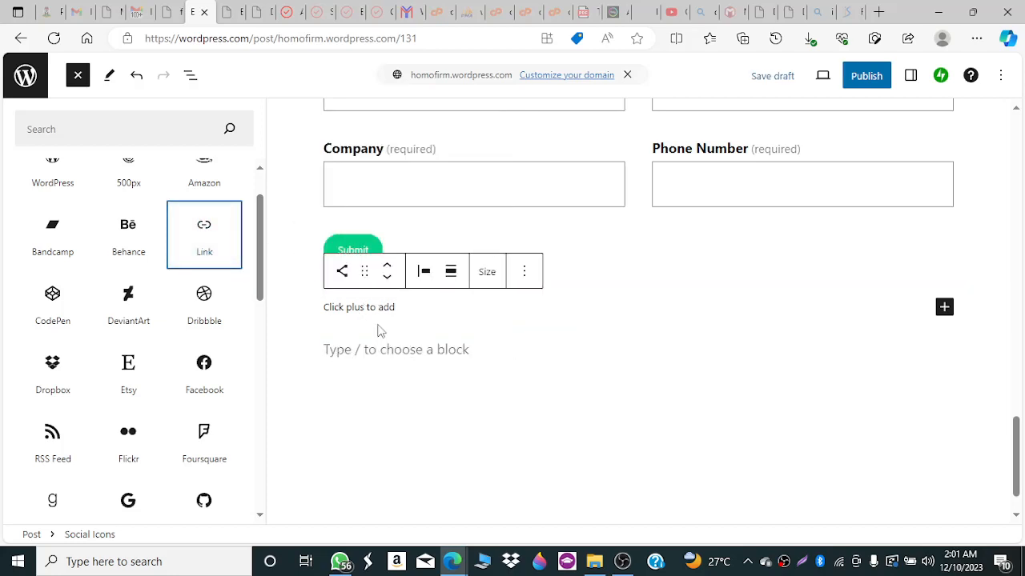
Enter the placeholder text "hguhu9iopk-" in the paragraph below the Social Icons block.
click(400, 350)
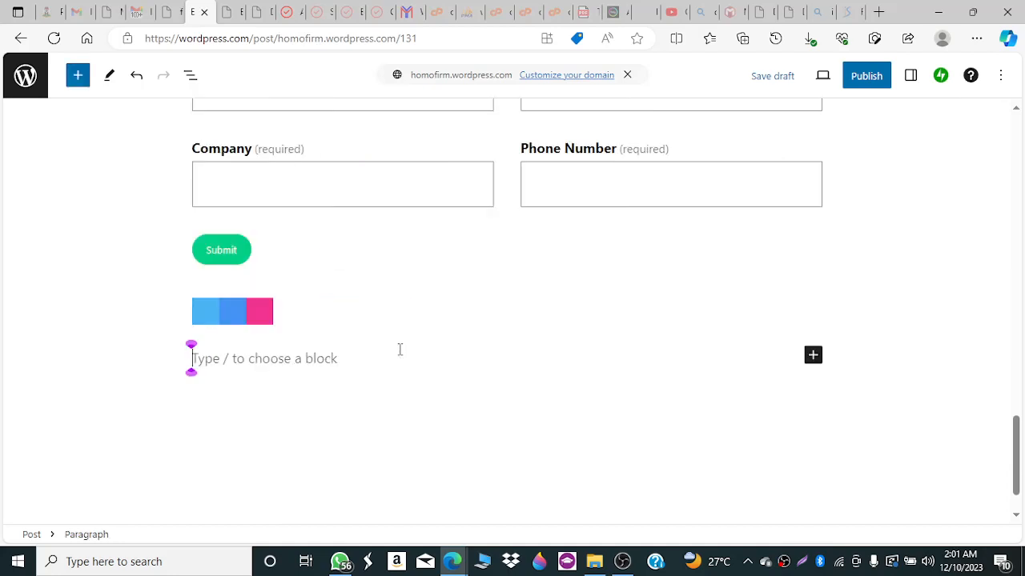
text(hguhu9iopk-)
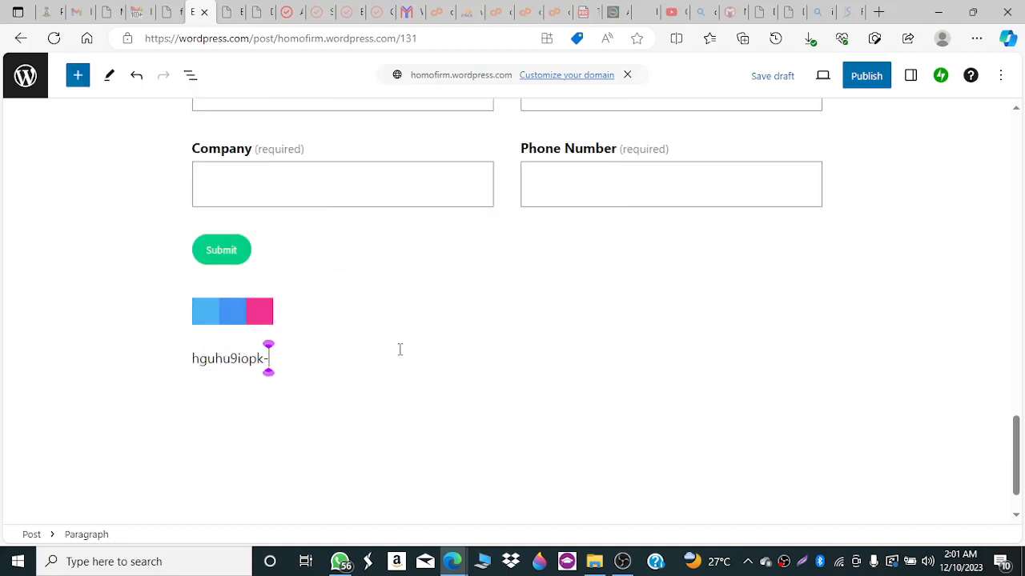
click(357, 453)
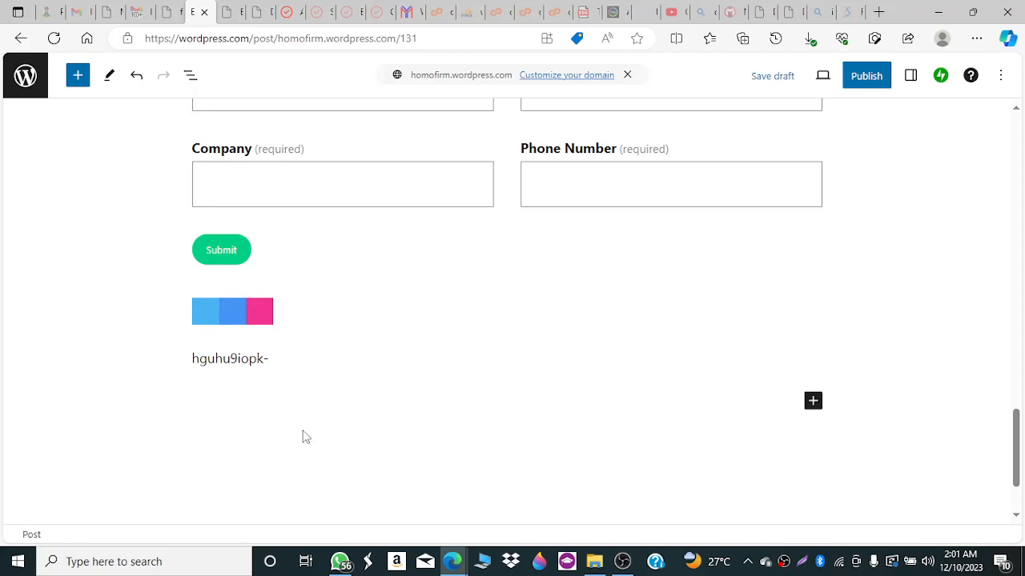
Insert a link to Nigeriaoil.com inside the placeholder paragraph's text, between "hguhu9io" and "pk-".
click(247, 359)
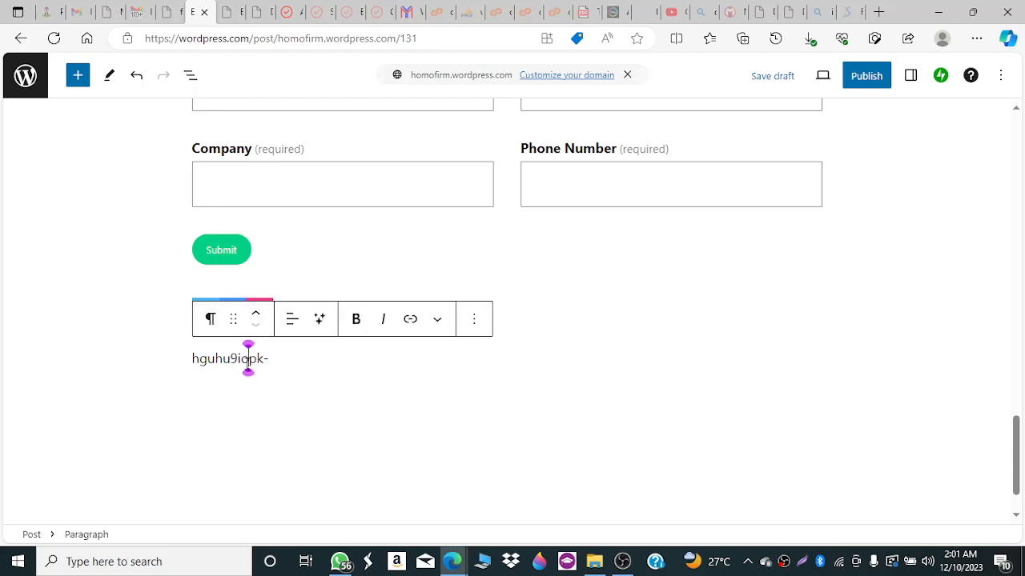
click(319, 322)
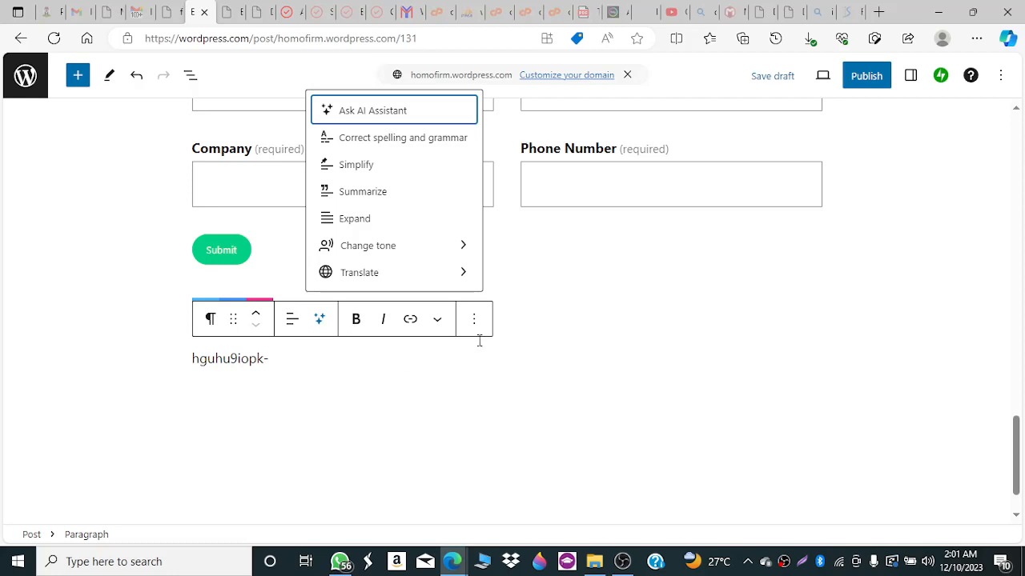
click(409, 319)
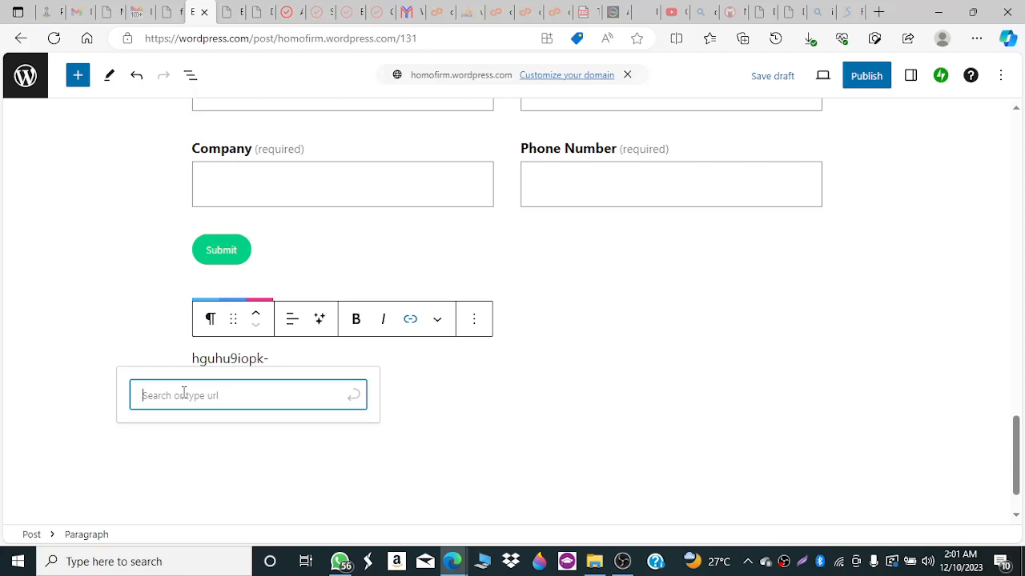
text(Nigeria)
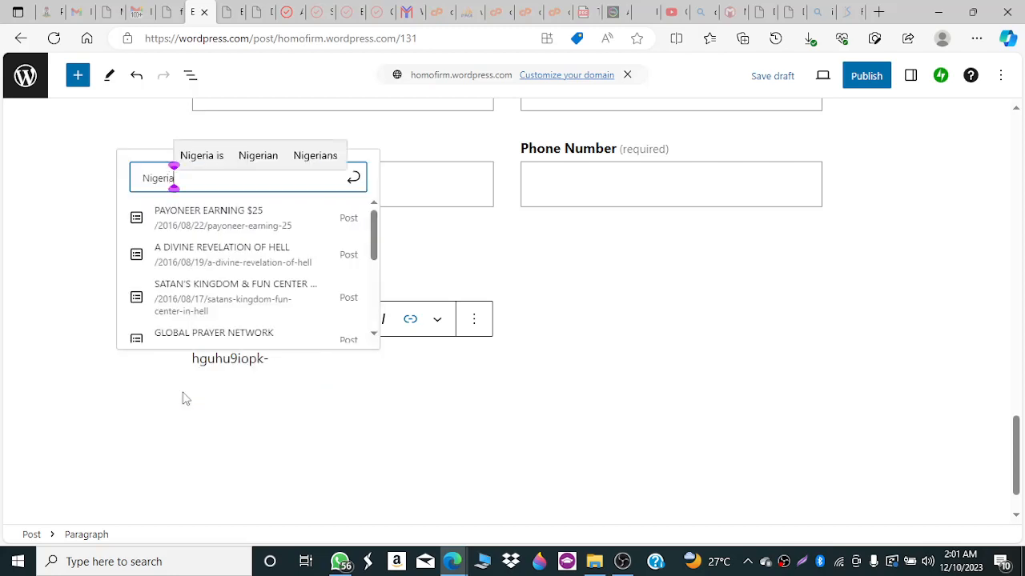
text( oi)
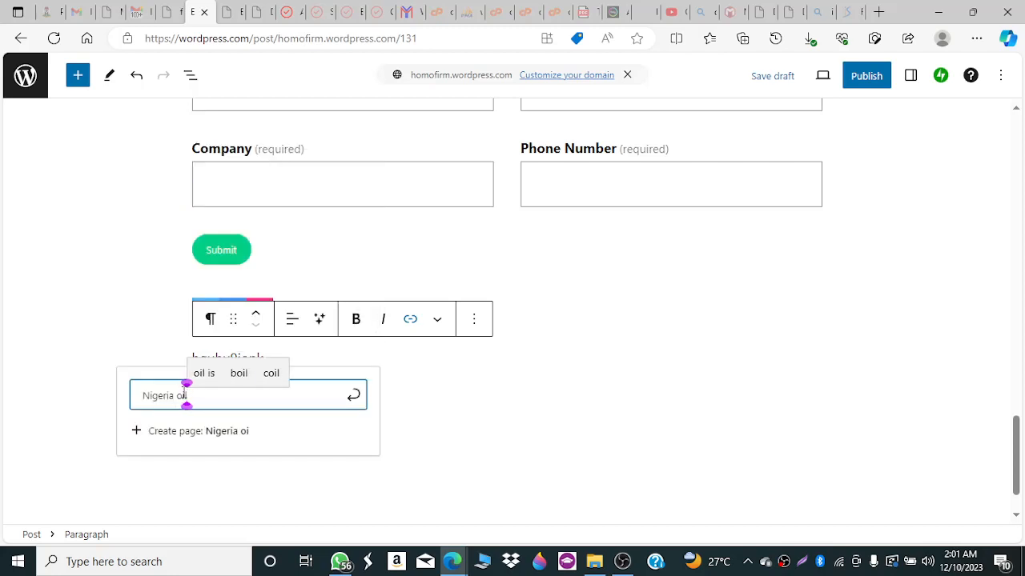
key(BackSpace)
key(BackSpace)
key(BackSpace)
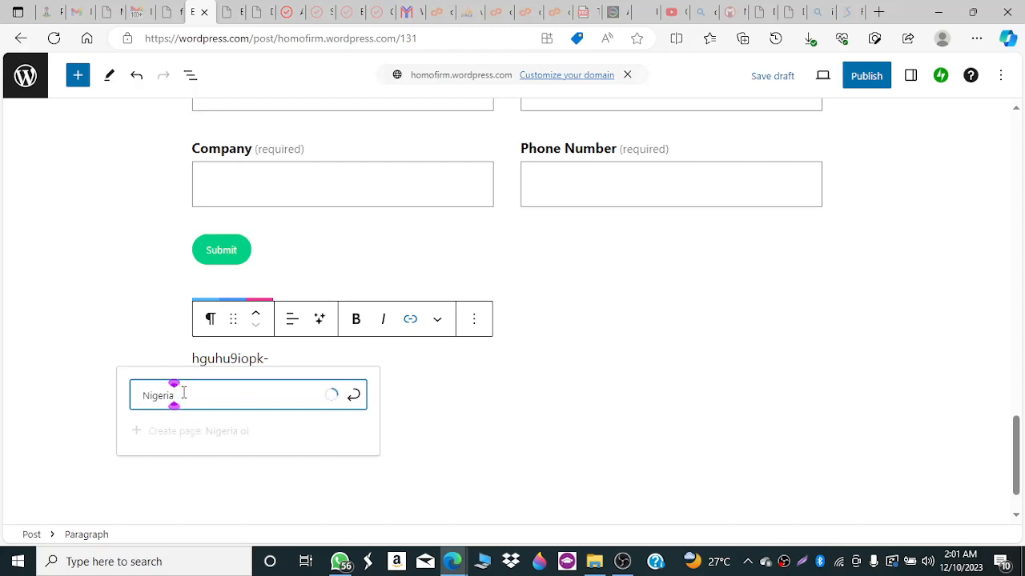
text(oi)
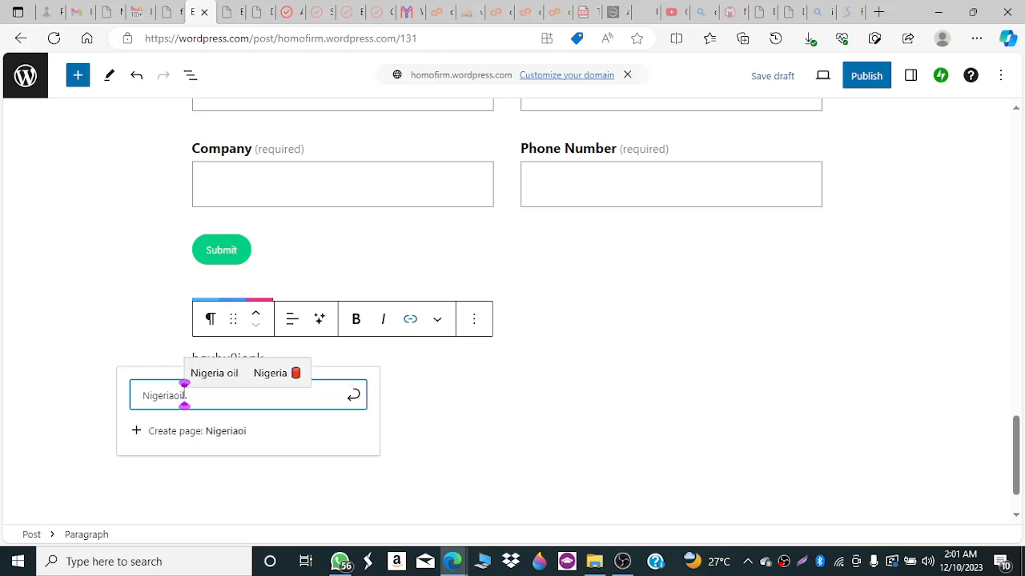
text(l.com)
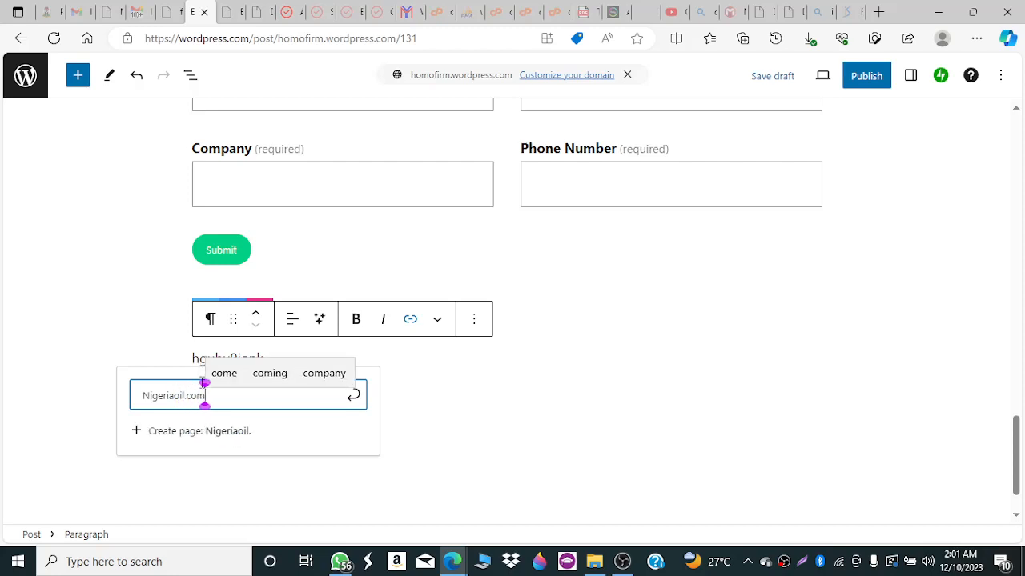
click(353, 396)
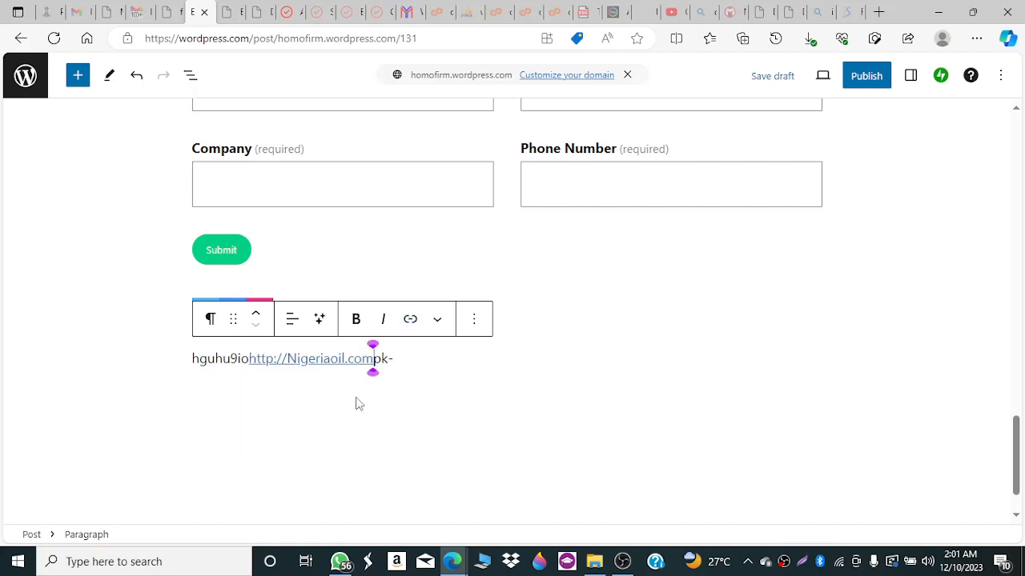
click(308, 426)
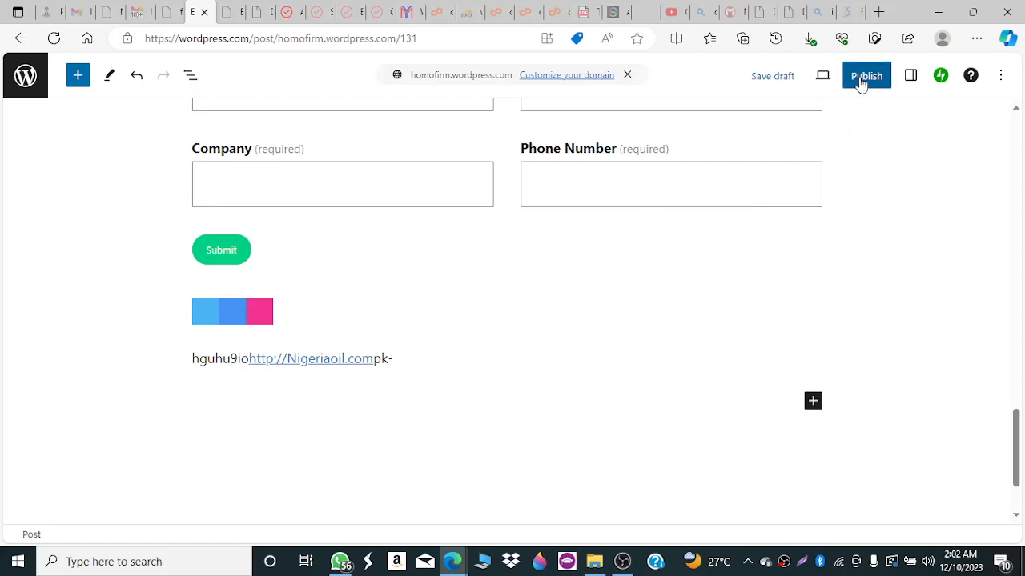
click(783, 564)
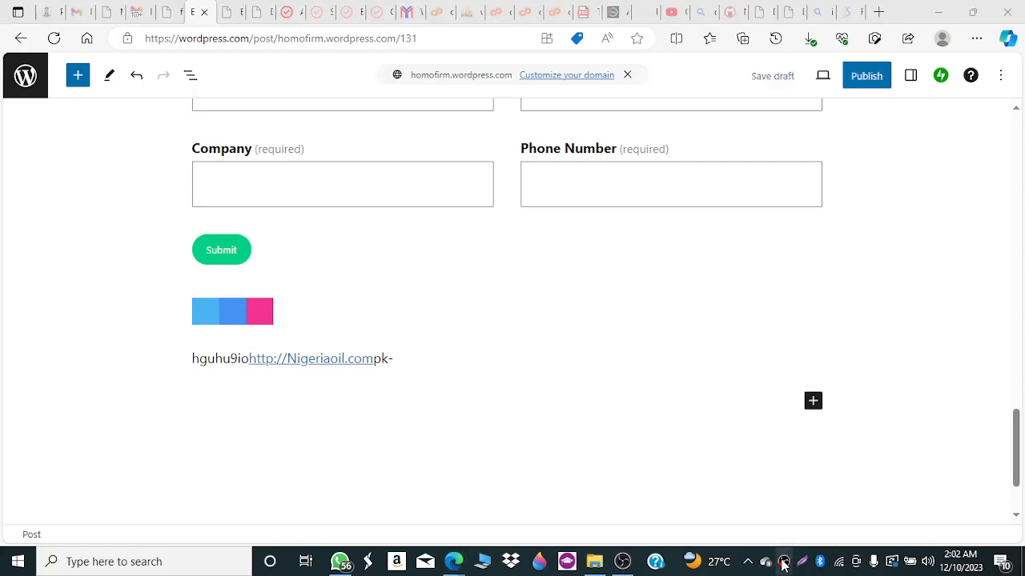